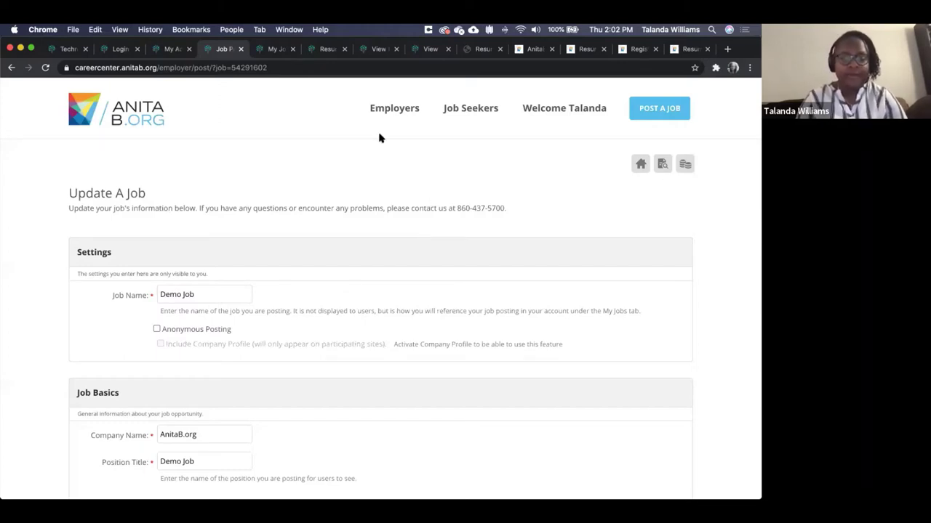
- View the employer Products / Pricing page and return to the career center home page
{"action": "left_click", "coordinate": [411, 154]}
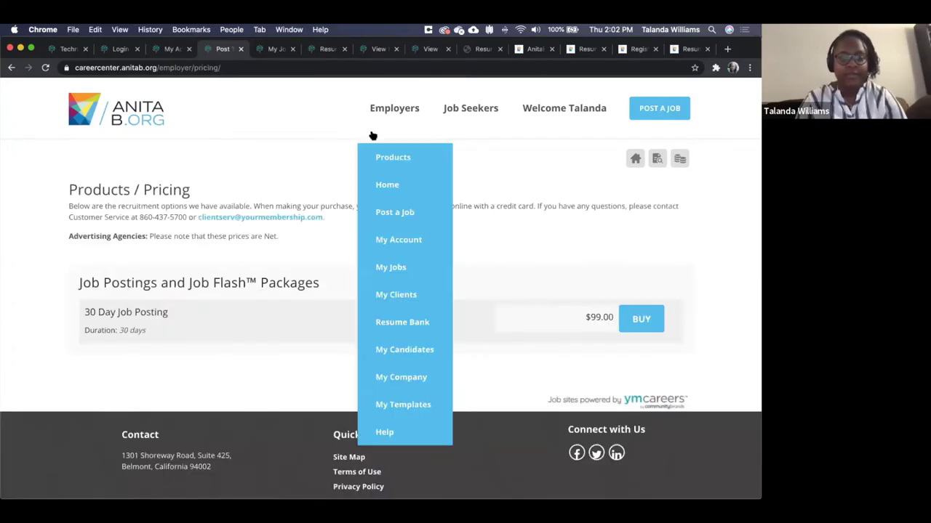
{"action": "left_click", "coordinate": [378, 185]}
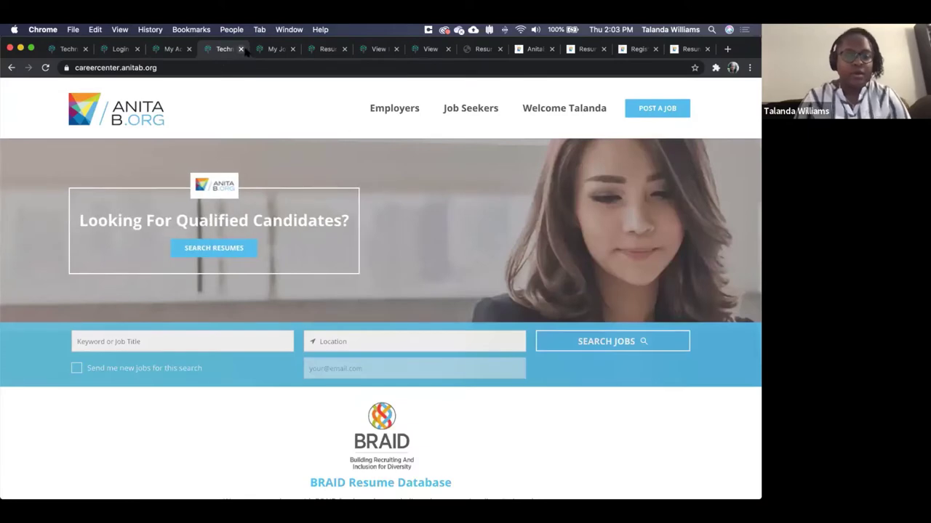
- Switch to the open Resume Bank page and place the cursor in its resume search field
{"action": "left_click", "coordinate": [322, 51]}
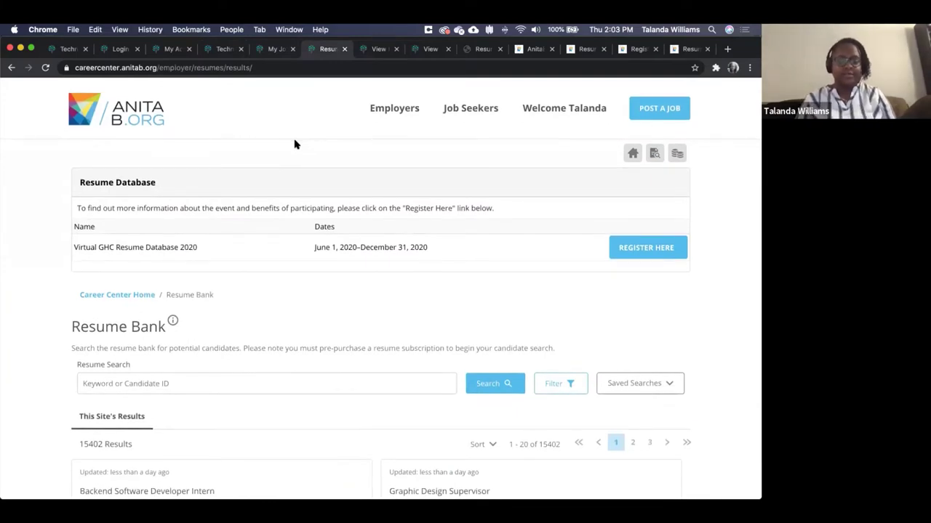
{"action": "mouse_move", "coordinate": [399, 124]}
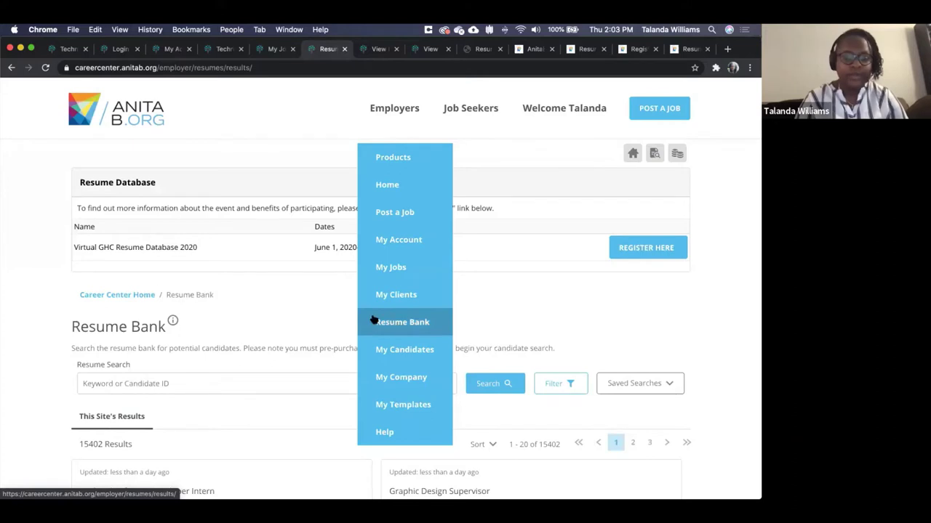
{"action": "scroll", "coordinate": [317, 306], "scroll_direction": "down", "scroll_amount": 4}
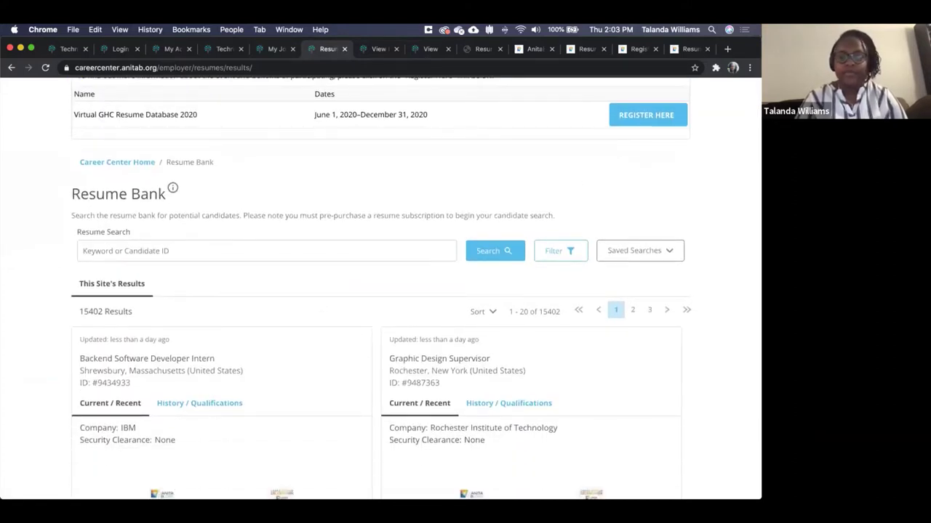
{"action": "scroll", "coordinate": [507, 253], "scroll_direction": "down", "scroll_amount": 1}
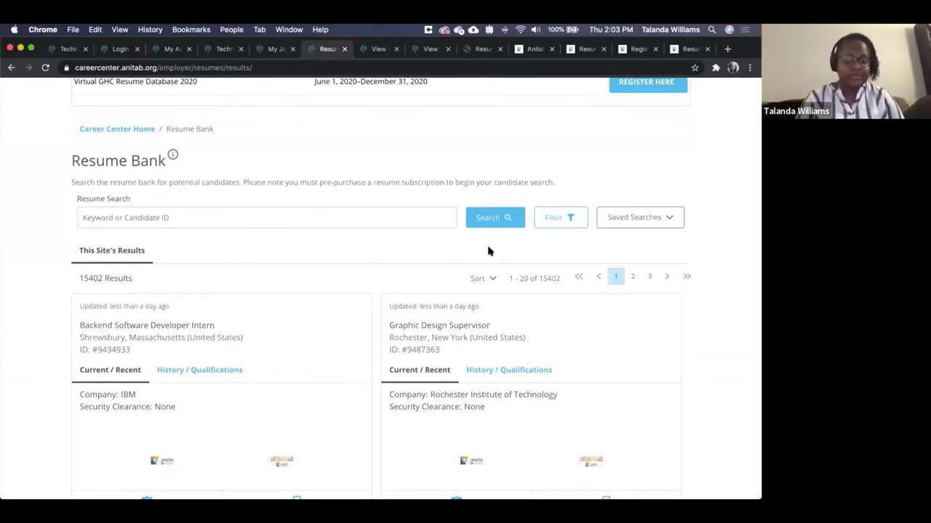
{"action": "scroll", "coordinate": [355, 225], "scroll_direction": "down", "scroll_amount": 1}
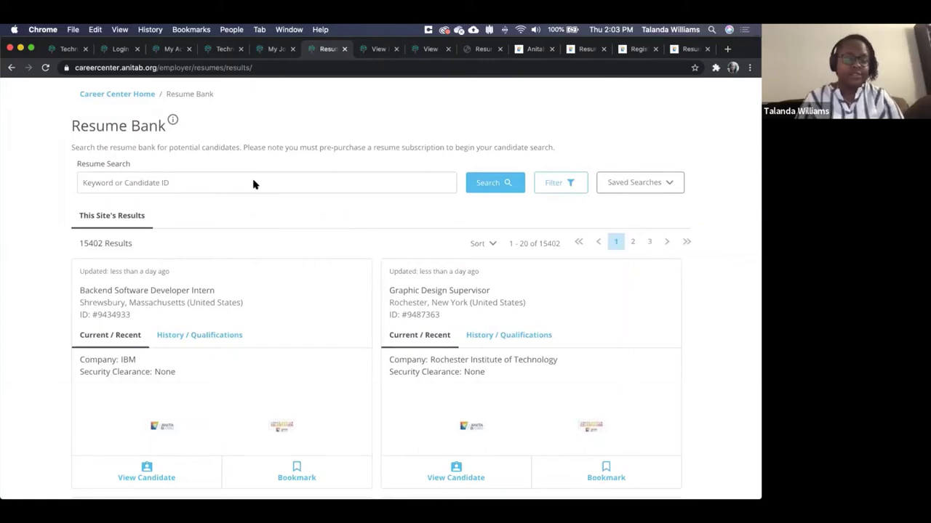
{"action": "left_click", "coordinate": [192, 176]}
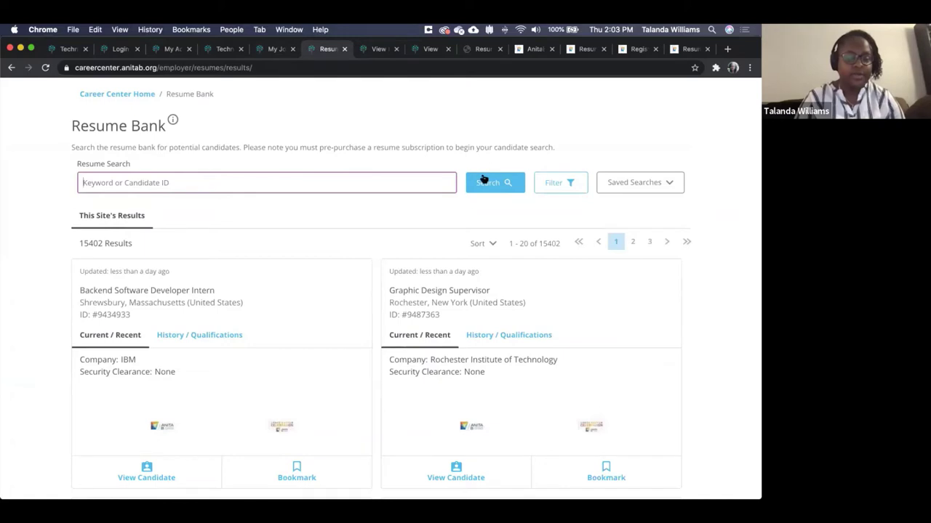
- Open the Resume Bank filters and look through the available filter categories
{"action": "left_click", "coordinate": [564, 186]}
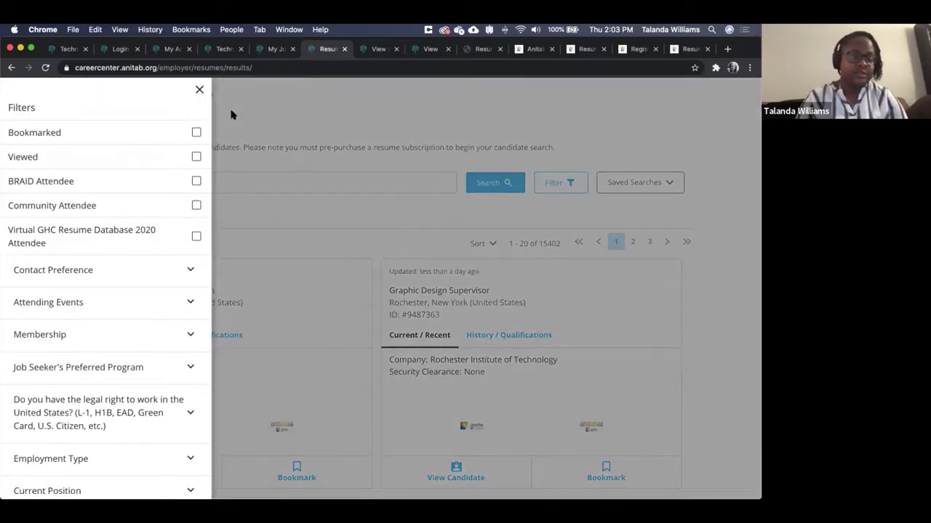
{"action": "scroll", "coordinate": [132, 165], "scroll_direction": "down", "scroll_amount": 1}
{"action": "scroll", "coordinate": [132, 165], "scroll_direction": "up", "scroll_amount": 1}
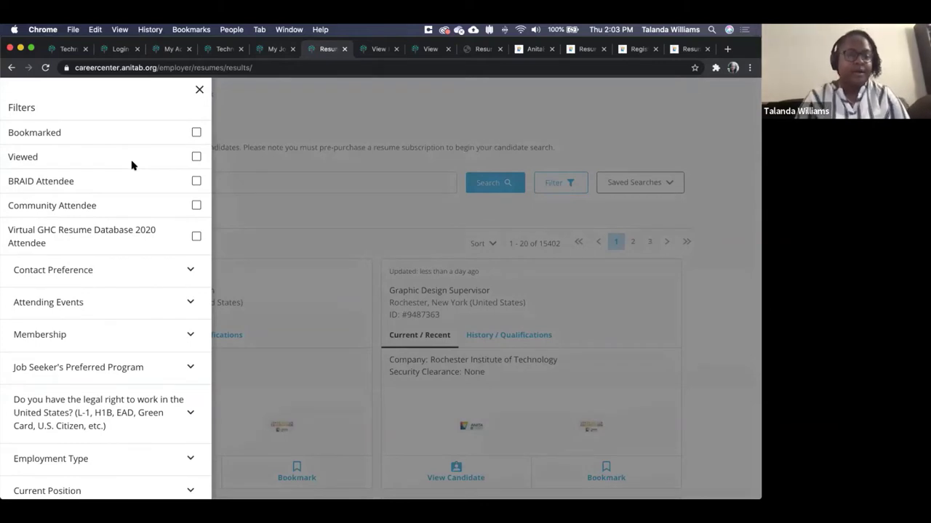
{"action": "scroll", "coordinate": [132, 165], "scroll_direction": "down", "scroll_amount": 4}
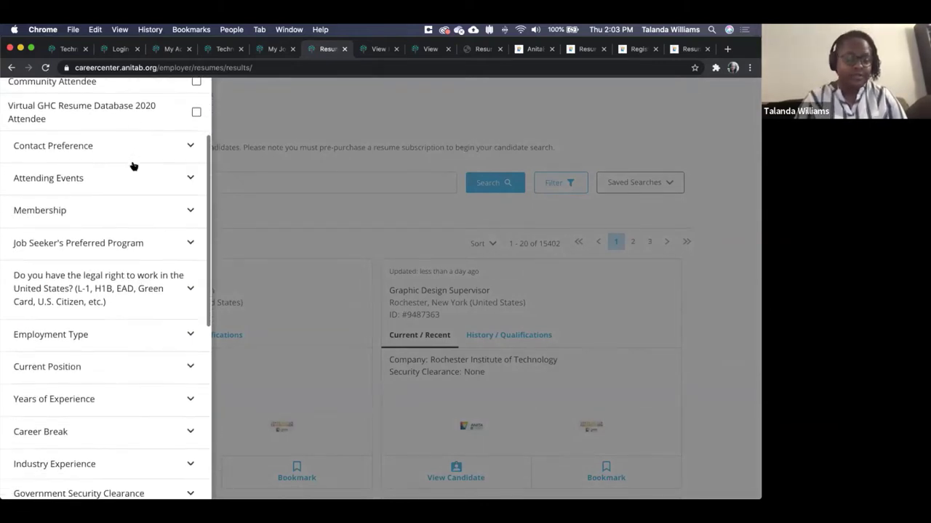
{"action": "scroll", "coordinate": [133, 167], "scroll_direction": "down", "scroll_amount": 5}
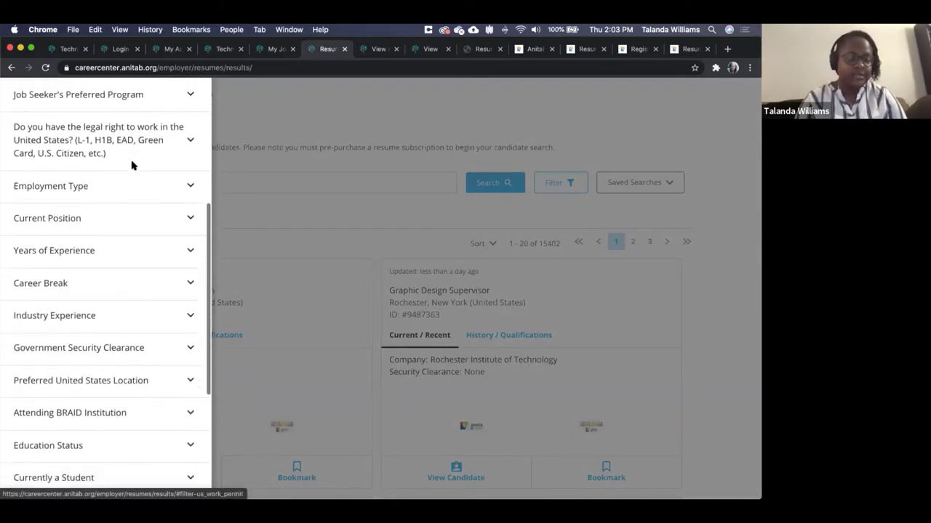
- Examine the options of the Government Security Clearance and Preferred United States Location filters, collapsing the location list again
{"action": "left_click", "coordinate": [95, 347]}
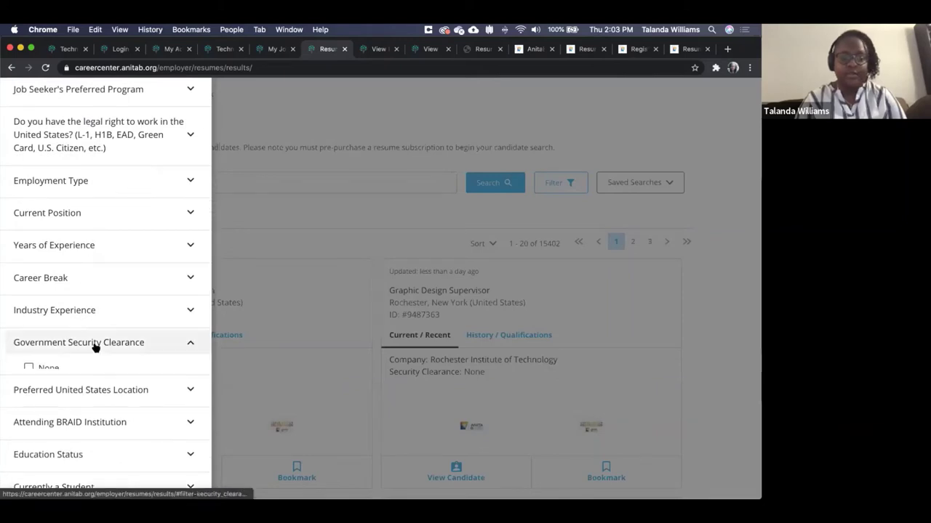
{"action": "scroll", "coordinate": [94, 348], "scroll_direction": "down", "scroll_amount": 2}
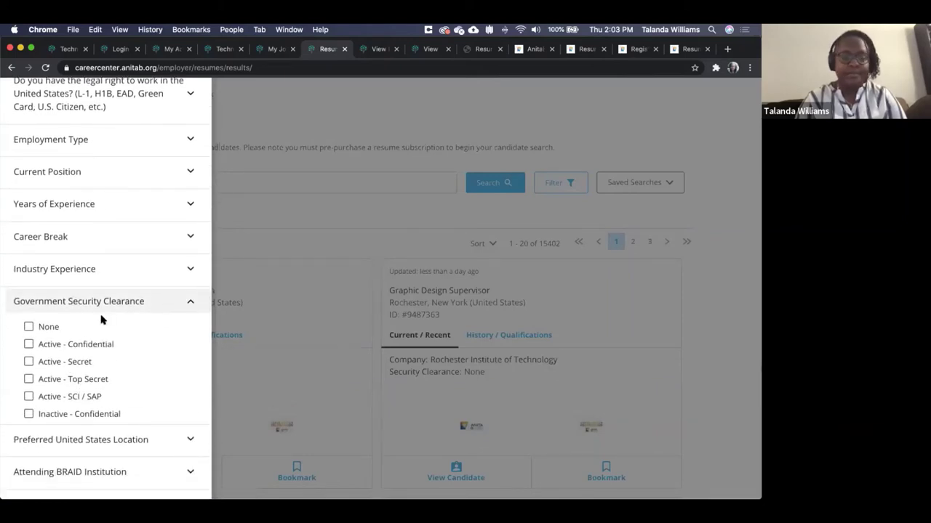
{"action": "scroll", "coordinate": [109, 313], "scroll_direction": "down", "scroll_amount": 3}
{"action": "left_click", "coordinate": [108, 338]}
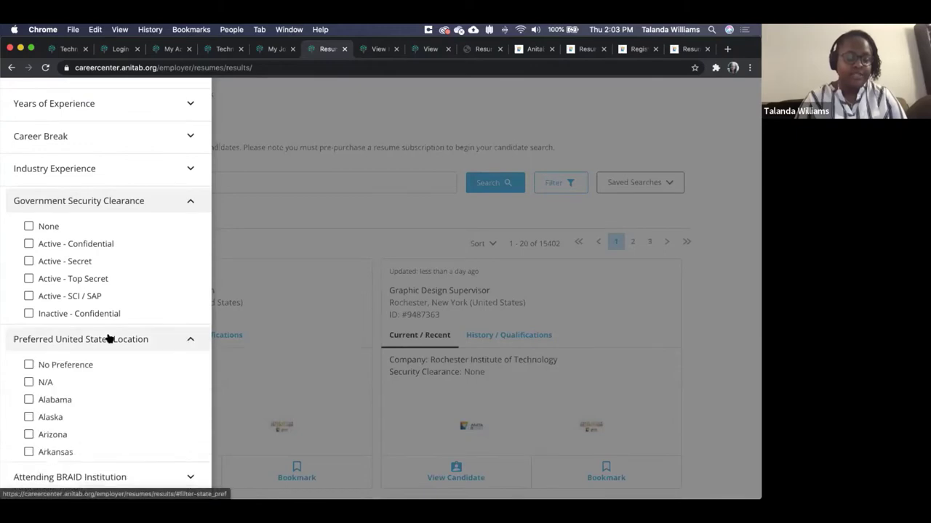
{"action": "scroll", "coordinate": [87, 378], "scroll_direction": "down", "scroll_amount": 10}
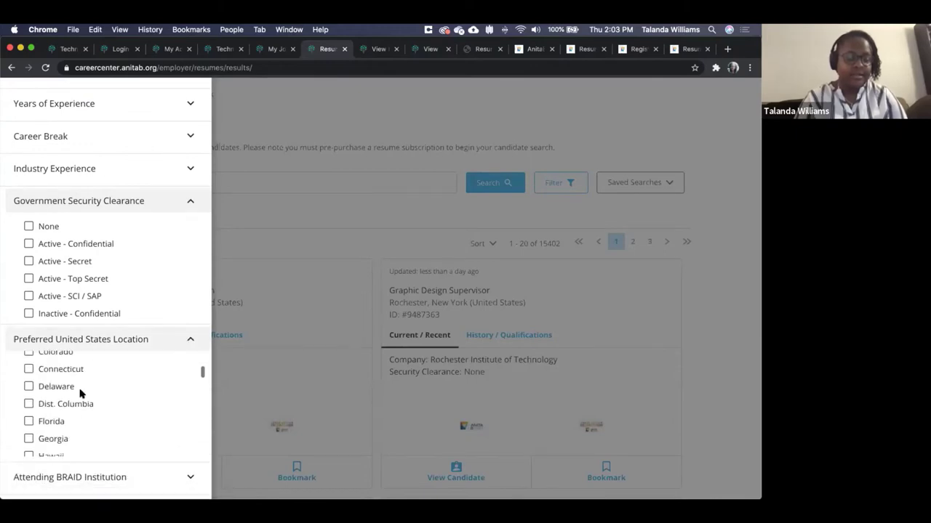
{"action": "scroll", "coordinate": [80, 393], "scroll_direction": "down", "scroll_amount": 4}
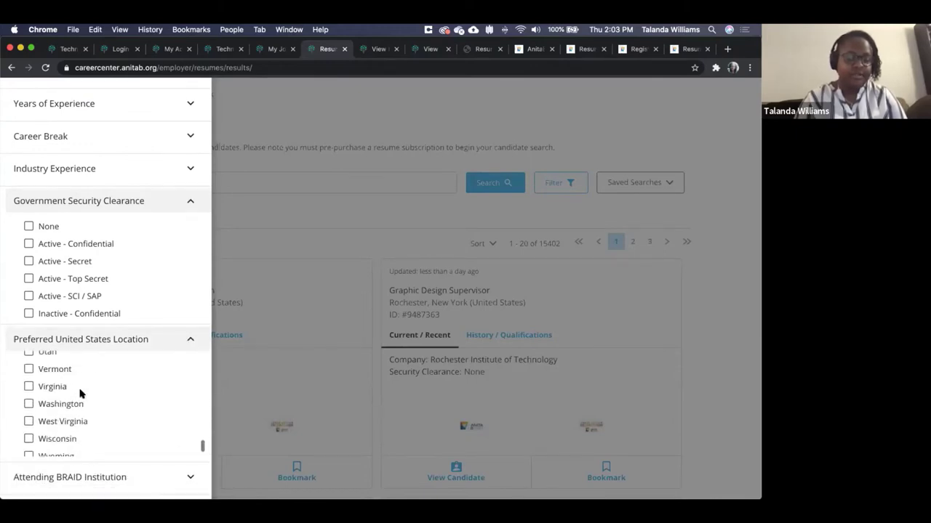
{"action": "left_click", "coordinate": [115, 340]}
- Review the remaining filters down to the Save this Search section and close the filters without selecting any
{"action": "scroll", "coordinate": [114, 342], "scroll_direction": "down", "scroll_amount": 5}
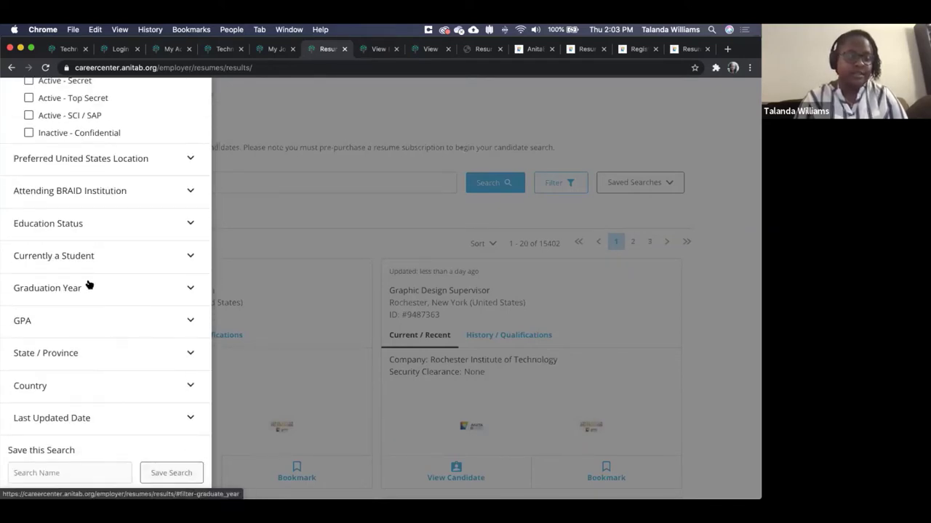
{"action": "scroll", "coordinate": [88, 285], "scroll_direction": "down", "scroll_amount": 1}
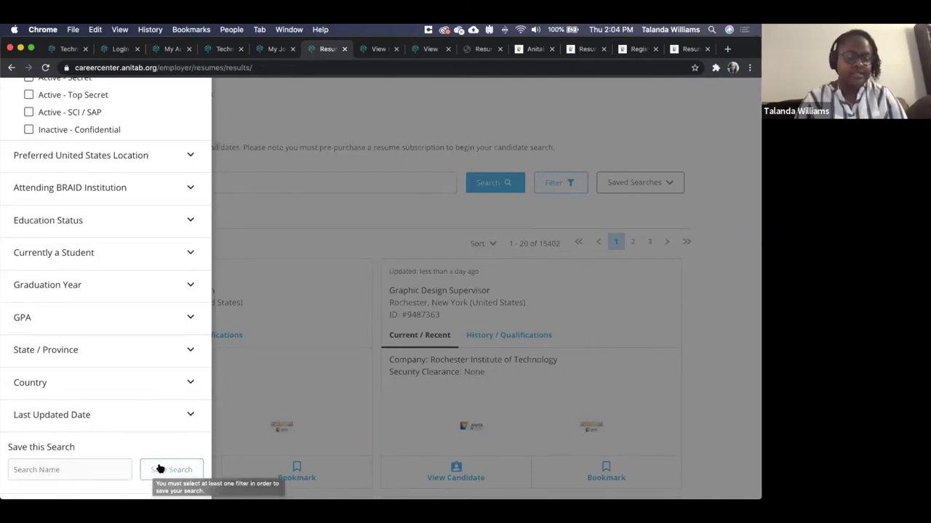
{"action": "left_click", "coordinate": [545, 198]}
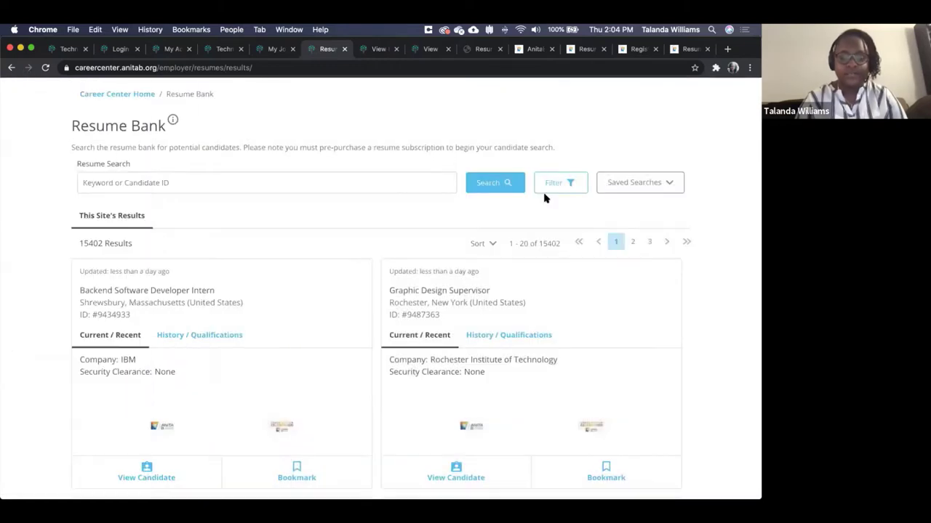
- Apply the saved search "California Graduates" to the Resume Bank and look over the matching candidates
{"action": "left_click", "coordinate": [625, 182]}
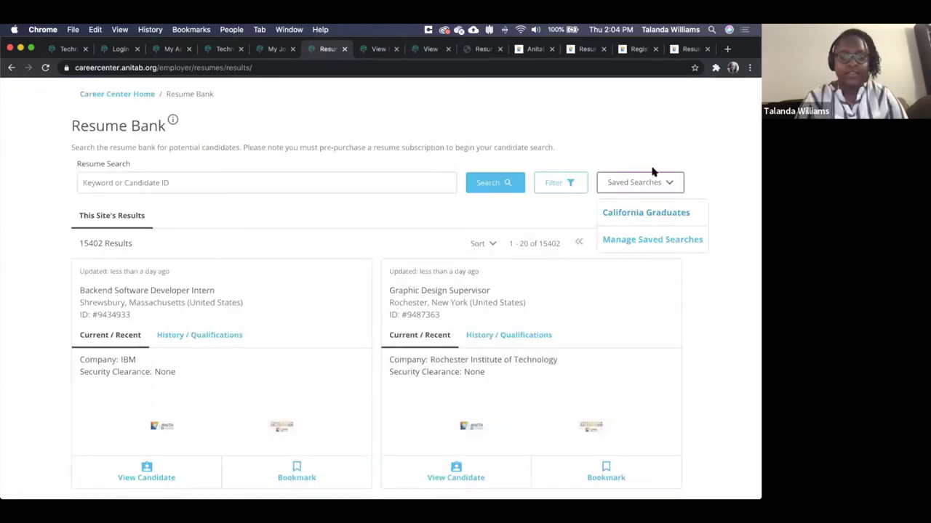
{"action": "left_click", "coordinate": [636, 214]}
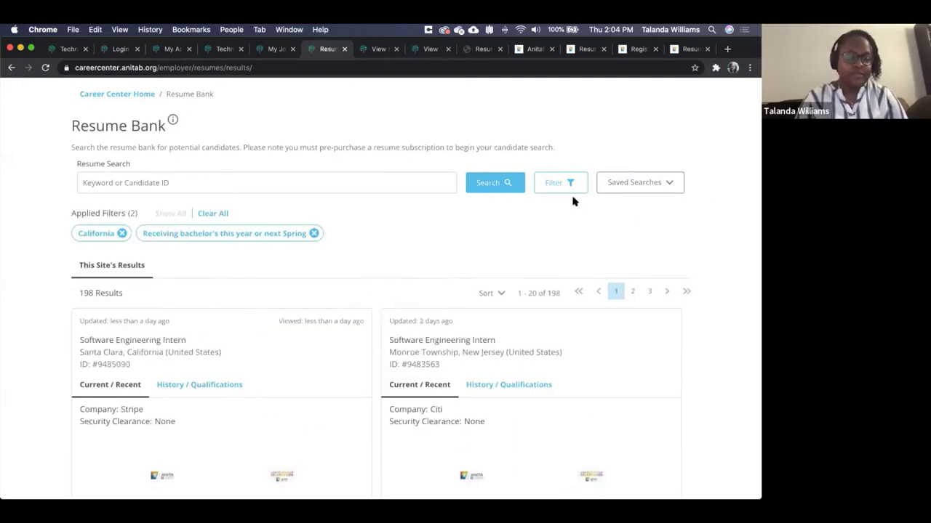
{"action": "scroll", "coordinate": [152, 265], "scroll_direction": "down", "scroll_amount": 4}
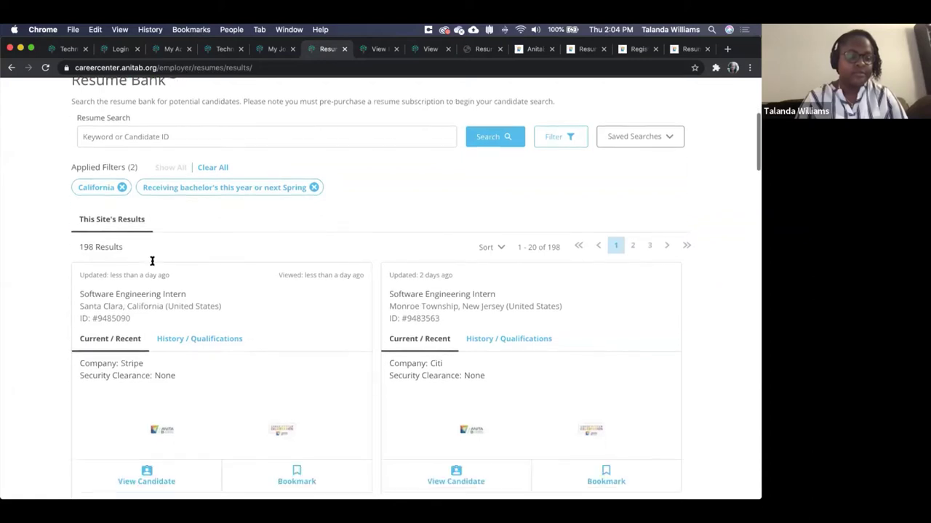
{"action": "scroll", "coordinate": [233, 295], "scroll_direction": "down", "scroll_amount": 1}
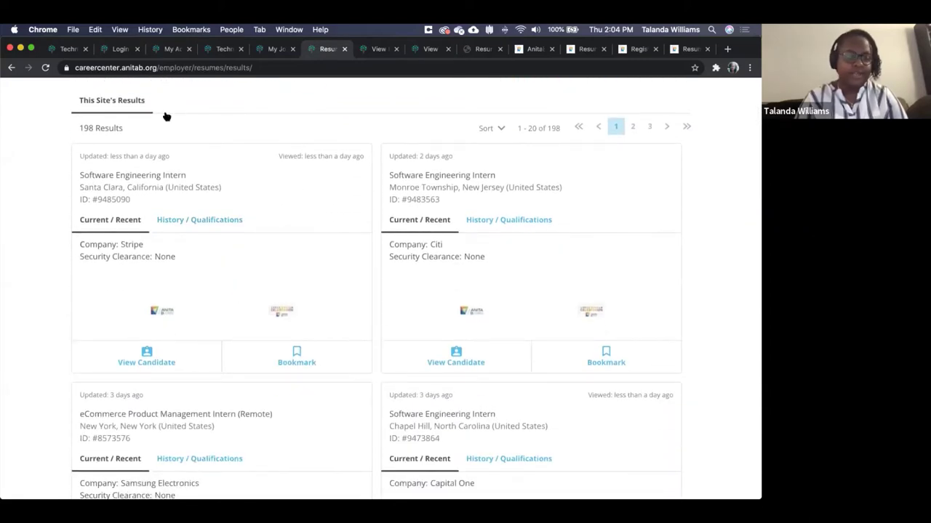
{"action": "left_click_drag", "start_coordinate": [79, 128], "coordinate": [116, 129]}
{"action": "left_click", "coordinate": [124, 133]}
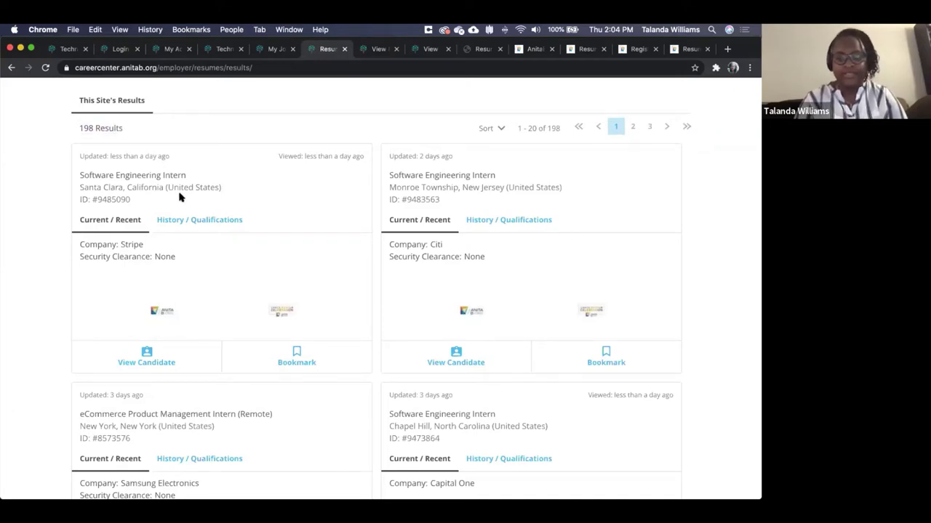
{"action": "scroll", "coordinate": [240, 218], "scroll_direction": "down", "scroll_amount": 1}
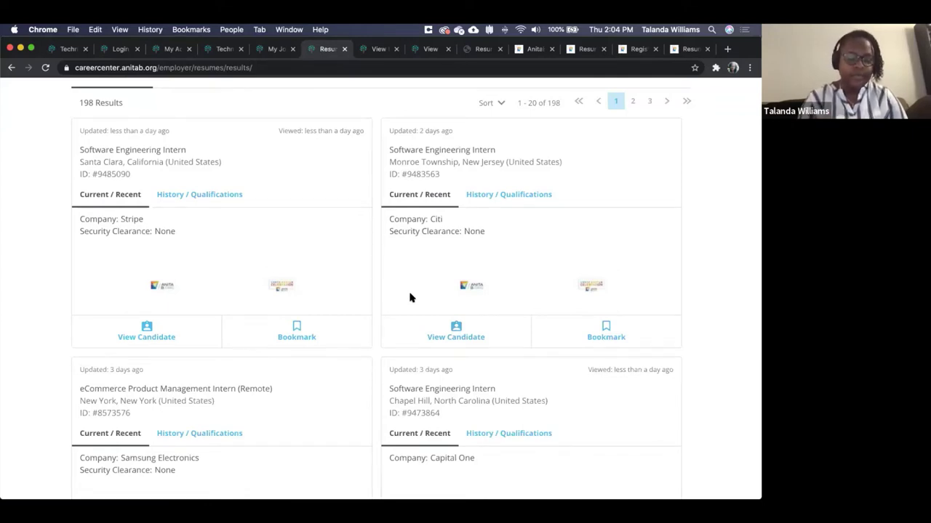
- Open the Santa Clara Software Engineering Intern candidate from Stripe and examine the details, job preferences and attached resume
{"action": "left_click", "coordinate": [145, 331]}
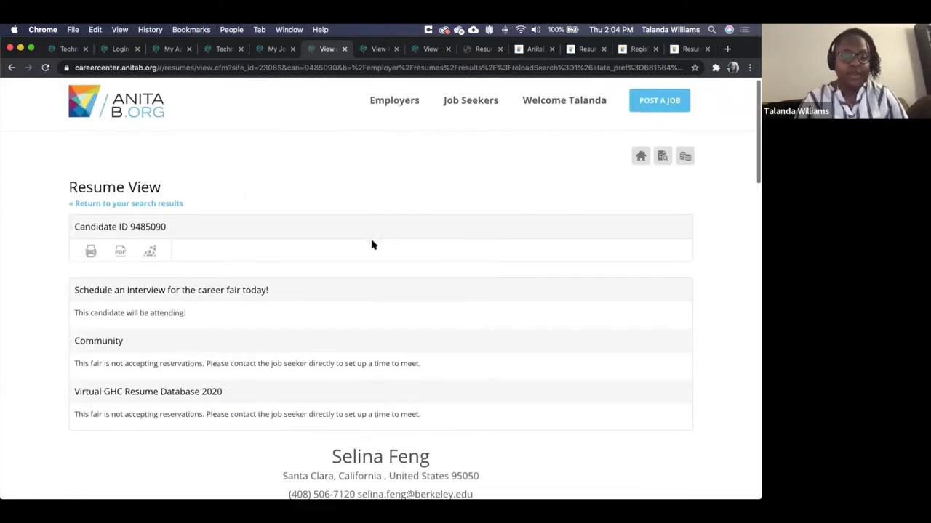
{"action": "scroll", "coordinate": [371, 245], "scroll_direction": "down", "scroll_amount": 5}
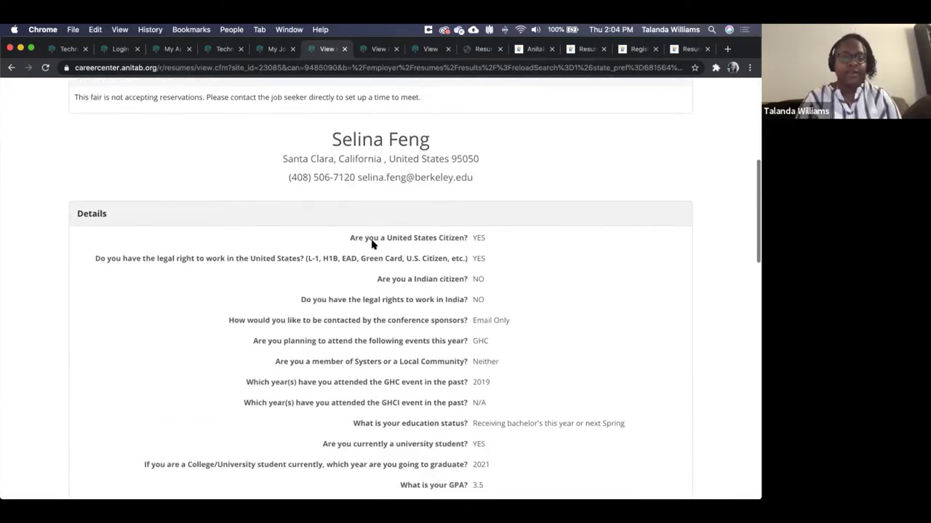
{"action": "scroll", "coordinate": [371, 245], "scroll_direction": "down", "scroll_amount": 3}
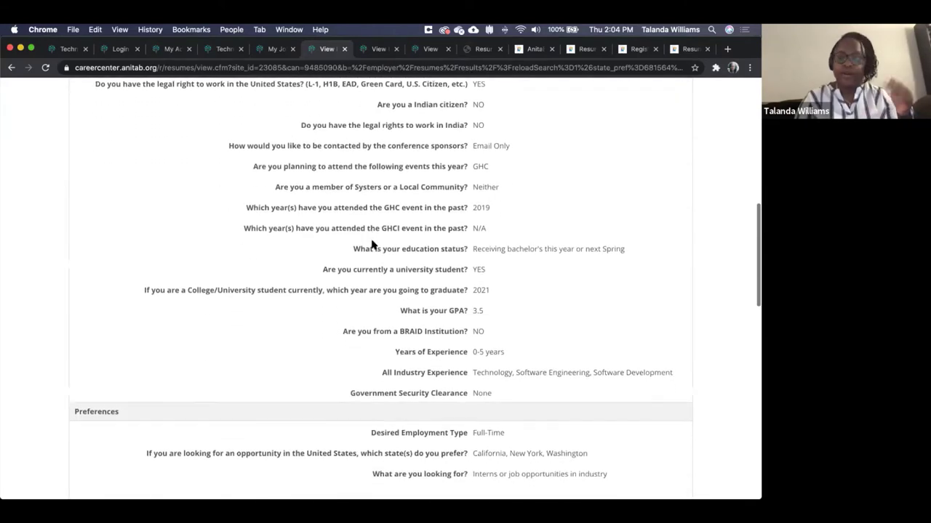
{"action": "scroll", "coordinate": [371, 245], "scroll_direction": "down", "scroll_amount": 3}
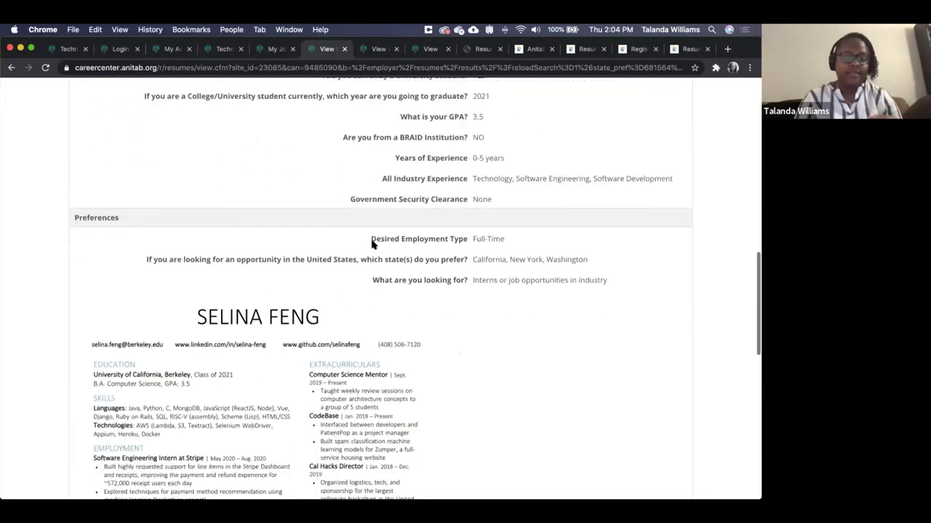
{"action": "scroll", "coordinate": [371, 245], "scroll_direction": "down", "scroll_amount": 4}
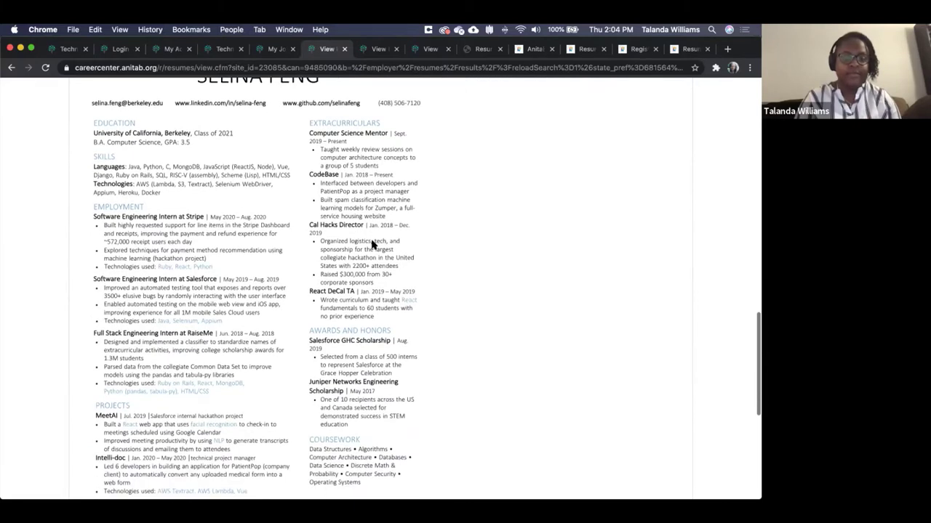
{"action": "scroll", "coordinate": [372, 245], "scroll_direction": "up", "scroll_amount": 1}
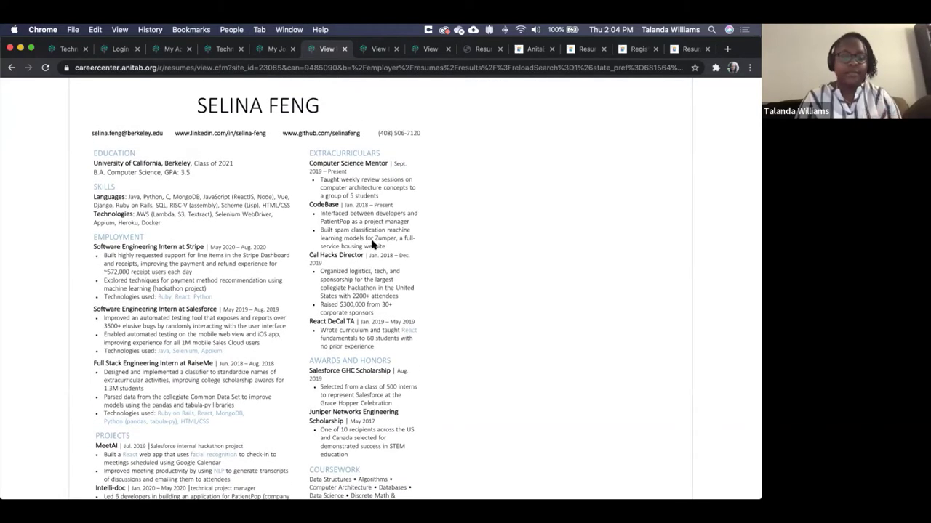
{"action": "scroll", "coordinate": [371, 245], "scroll_direction": "up", "scroll_amount": 3}
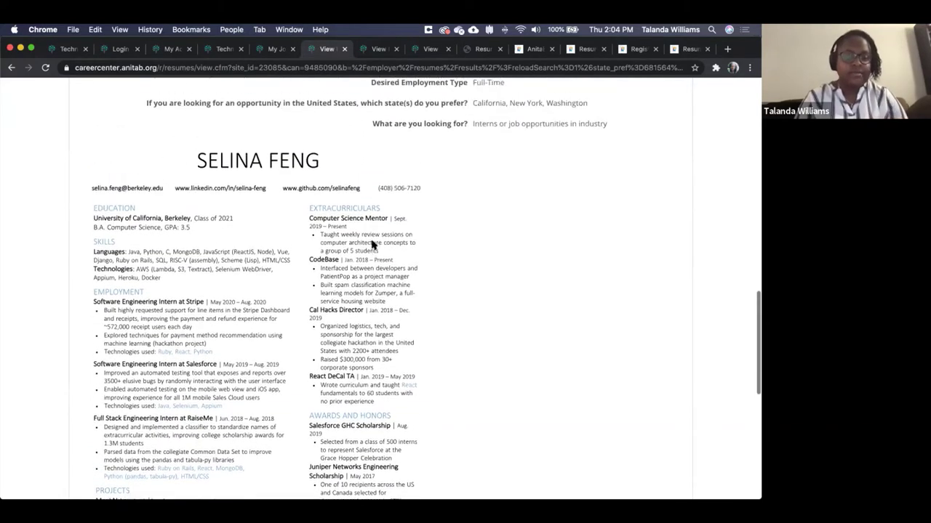
{"action": "scroll", "coordinate": [371, 245], "scroll_direction": "up", "scroll_amount": 1}
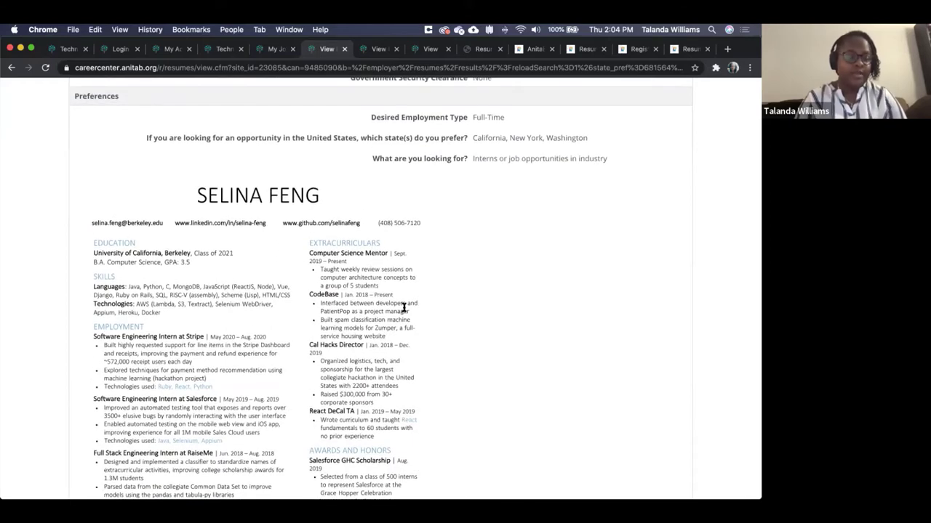
{"action": "scroll", "coordinate": [355, 307], "scroll_direction": "down", "scroll_amount": 5}
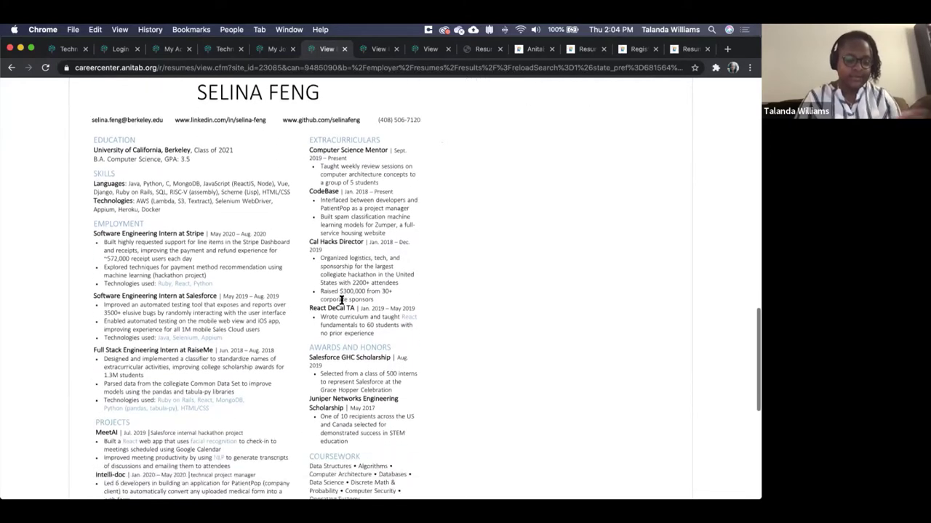
- Download the open Santa Clara candidate's resume as a PDF file
{"action": "scroll", "coordinate": [341, 300], "scroll_direction": "up", "scroll_amount": 8}
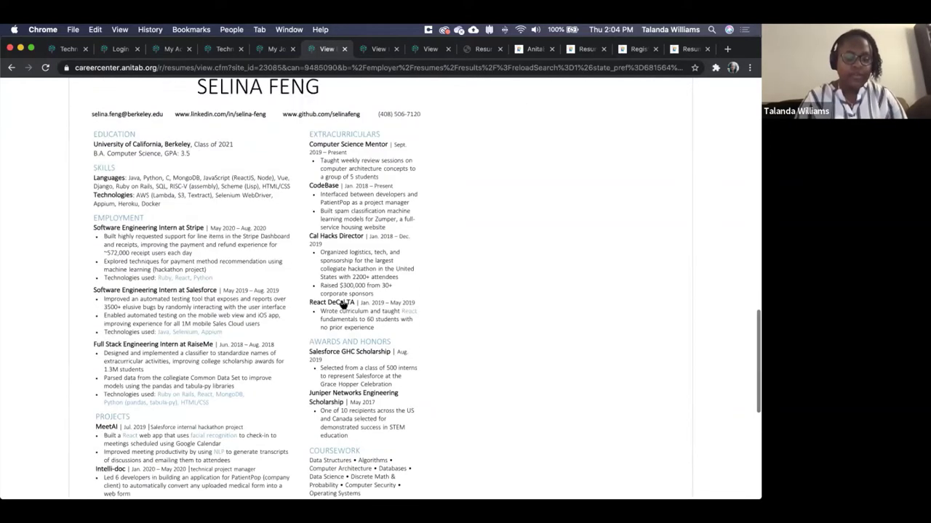
{"action": "scroll", "coordinate": [341, 302], "scroll_direction": "up", "scroll_amount": 20}
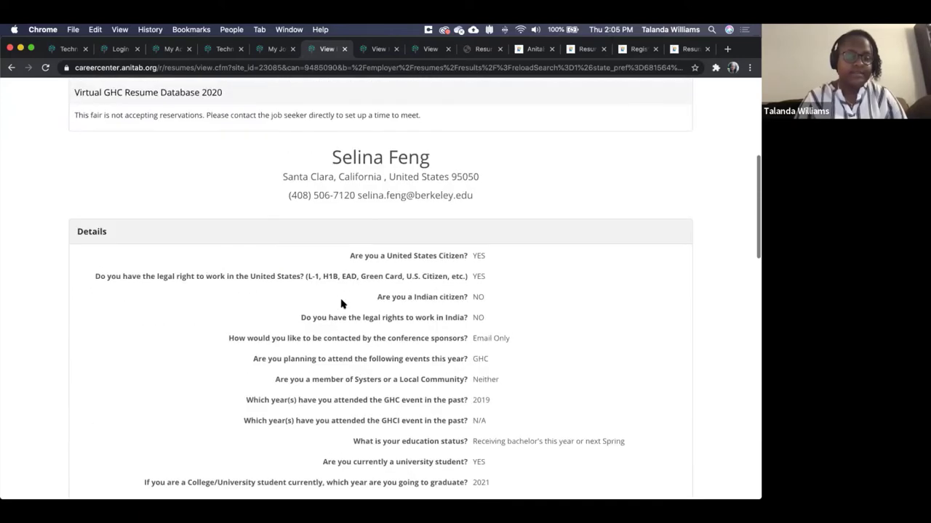
{"action": "scroll", "coordinate": [341, 300], "scroll_direction": "up", "scroll_amount": 3}
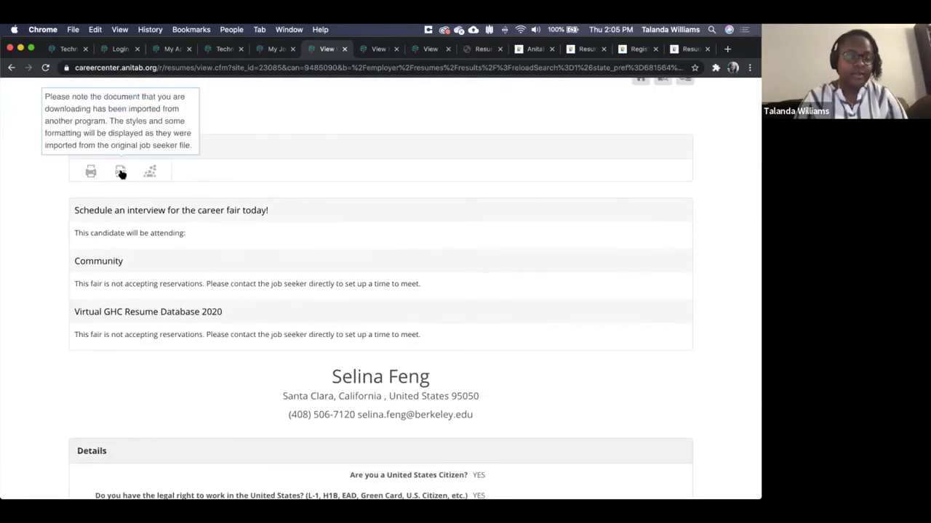
{"action": "left_click", "coordinate": [121, 173]}
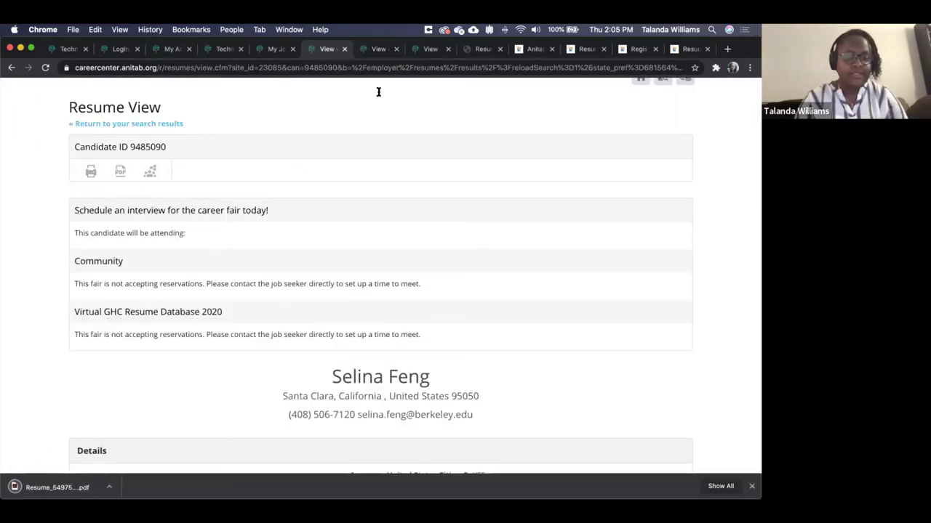
- Open the already downloaded PDF of the Boston candidate and examine its details, preferences and attached resume
{"action": "left_click", "coordinate": [481, 49]}
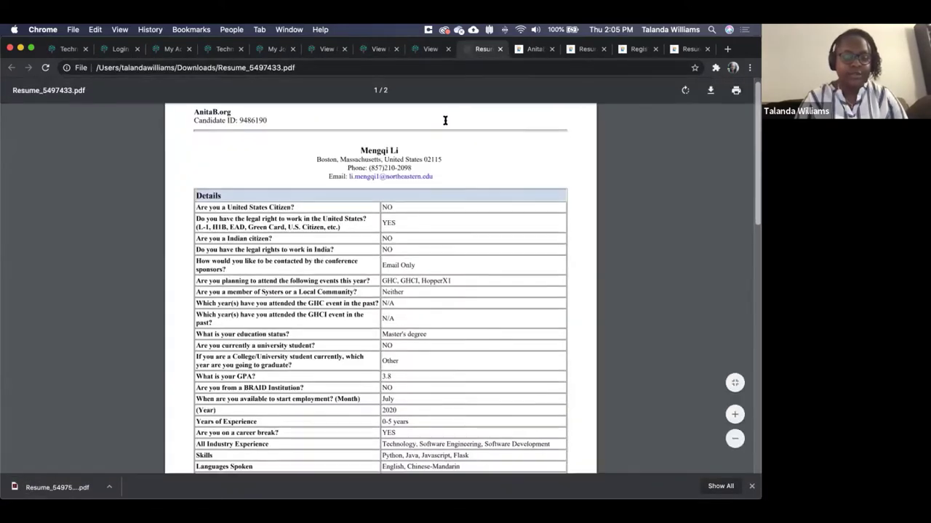
{"action": "scroll", "coordinate": [441, 161], "scroll_direction": "down", "scroll_amount": 1}
{"action": "scroll", "coordinate": [431, 199], "scroll_direction": "down", "scroll_amount": 1}
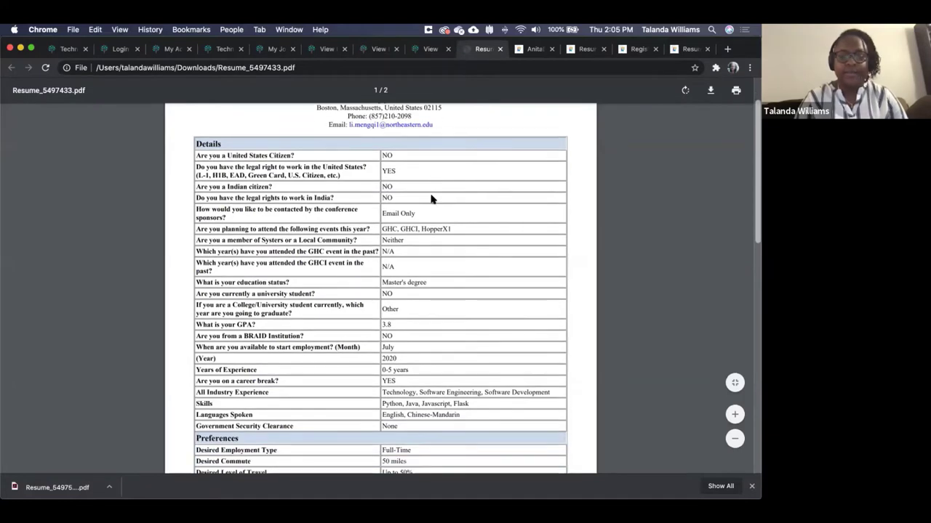
{"action": "scroll", "coordinate": [432, 196], "scroll_direction": "down", "scroll_amount": 7}
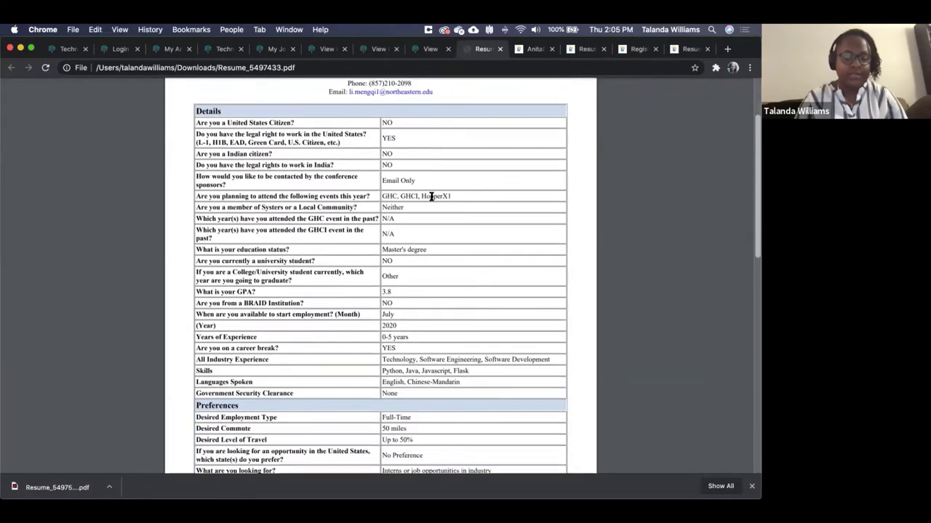
{"action": "scroll", "coordinate": [381, 183], "scroll_direction": "down", "scroll_amount": 12}
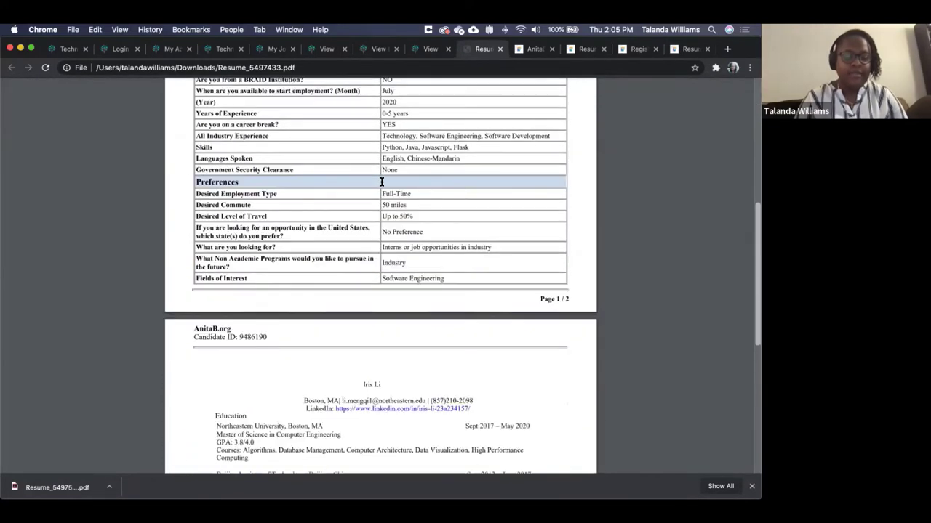
{"action": "scroll", "coordinate": [381, 181], "scroll_direction": "down", "scroll_amount": 4}
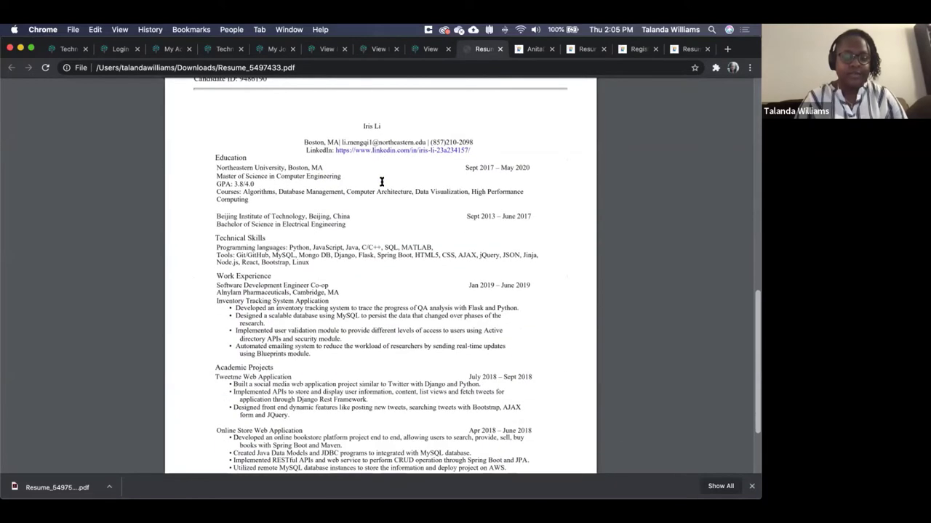
{"action": "scroll", "coordinate": [381, 182], "scroll_direction": "up", "scroll_amount": 18}
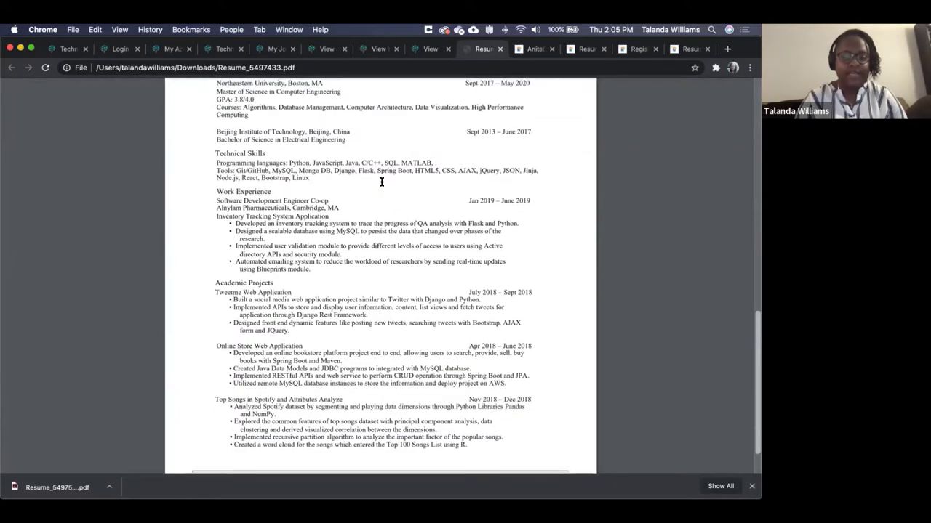
{"action": "scroll", "coordinate": [381, 181], "scroll_direction": "up", "scroll_amount": 7}
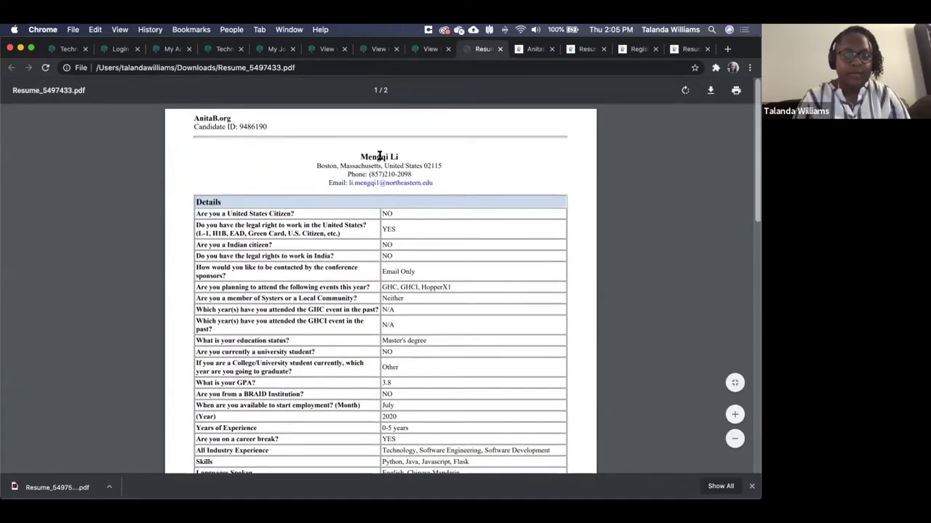
{"action": "scroll", "coordinate": [328, 168], "scroll_direction": "down", "scroll_amount": 3}
{"action": "scroll", "coordinate": [349, 146], "scroll_direction": "down", "scroll_amount": 1}
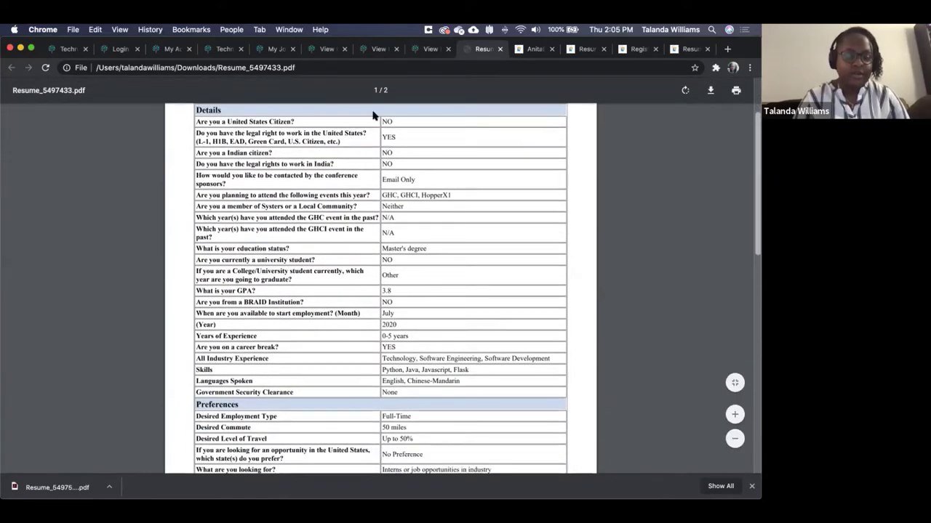
- Go back to the Santa Clara candidate's Resume View and return to the Resume Bank search results
{"action": "left_click", "coordinate": [378, 49]}
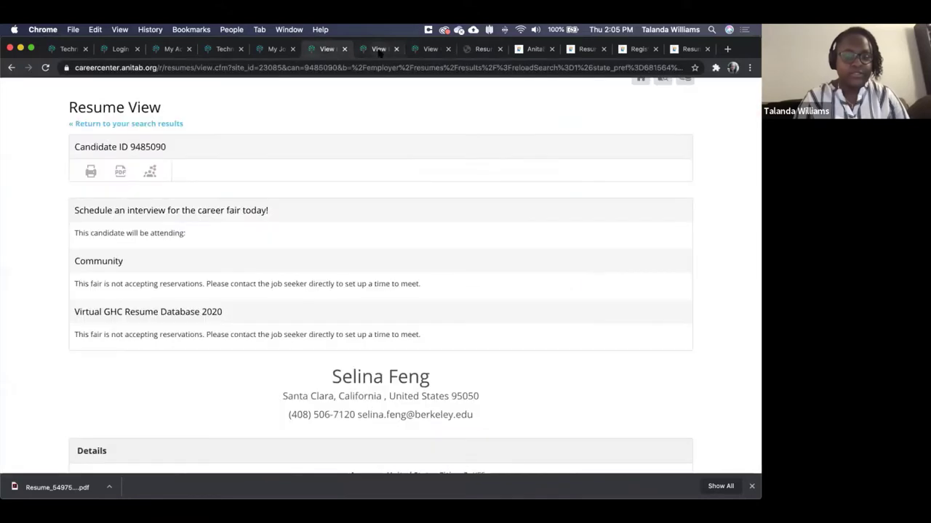
{"action": "scroll", "coordinate": [354, 148], "scroll_direction": "up", "scroll_amount": 4}
{"action": "scroll", "coordinate": [354, 174], "scroll_direction": "down", "scroll_amount": 1}
{"action": "scroll", "coordinate": [353, 179], "scroll_direction": "up", "scroll_amount": 1}
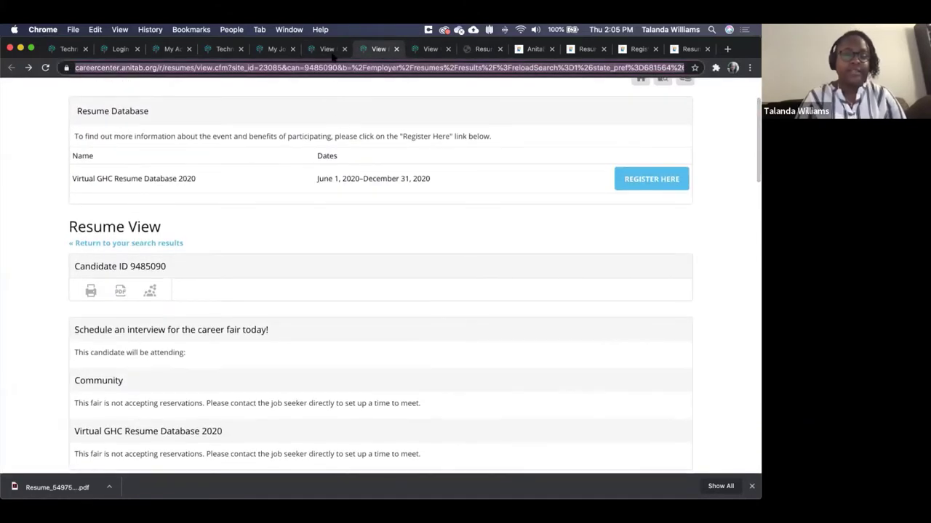
{"action": "scroll", "coordinate": [301, 179], "scroll_direction": "up", "scroll_amount": 3}
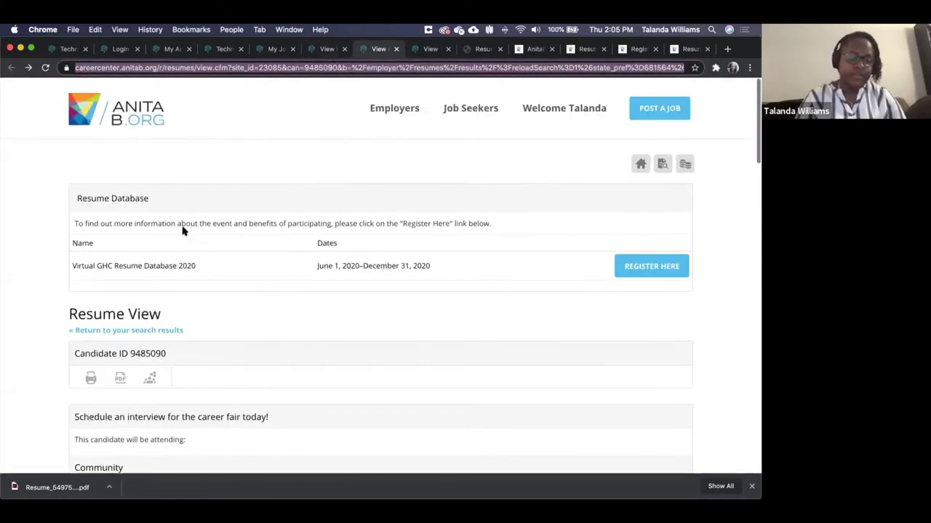
{"action": "left_click", "coordinate": [146, 332]}
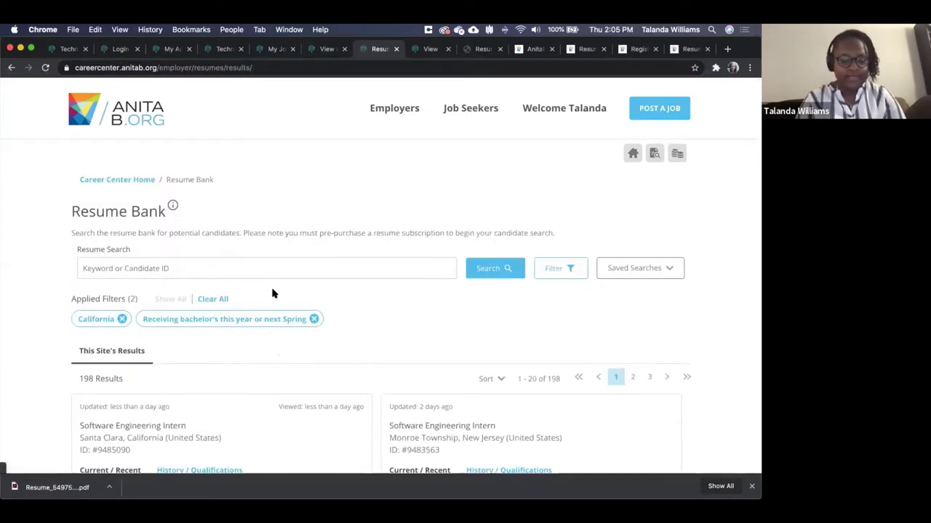
- Clear all applied filters from the Resume Bank search and highlight the total number of results
{"action": "scroll", "coordinate": [315, 271], "scroll_direction": "down", "scroll_amount": 1}
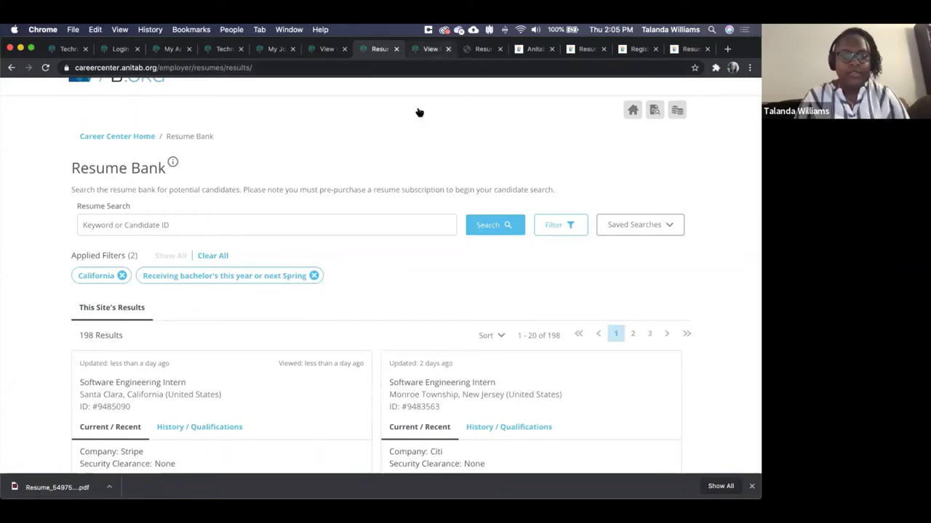
{"action": "mouse_move", "coordinate": [419, 112]}
{"action": "scroll", "coordinate": [419, 138], "scroll_direction": "down", "scroll_amount": 1}
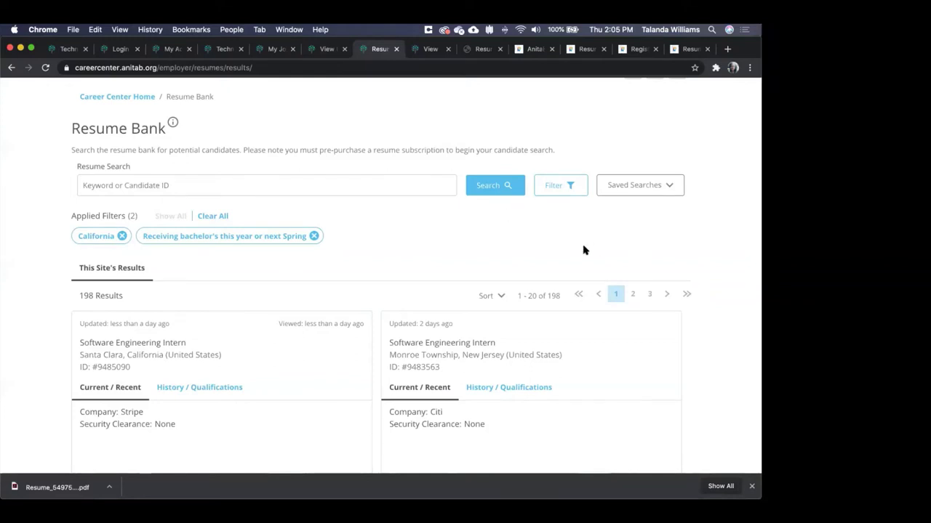
{"action": "scroll", "coordinate": [583, 250], "scroll_direction": "down", "scroll_amount": 1}
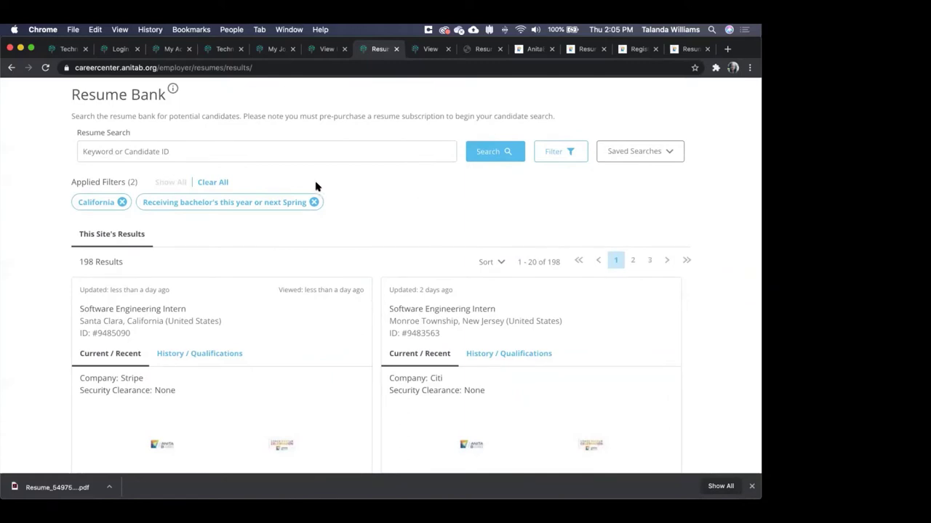
{"action": "left_click", "coordinate": [218, 183]}
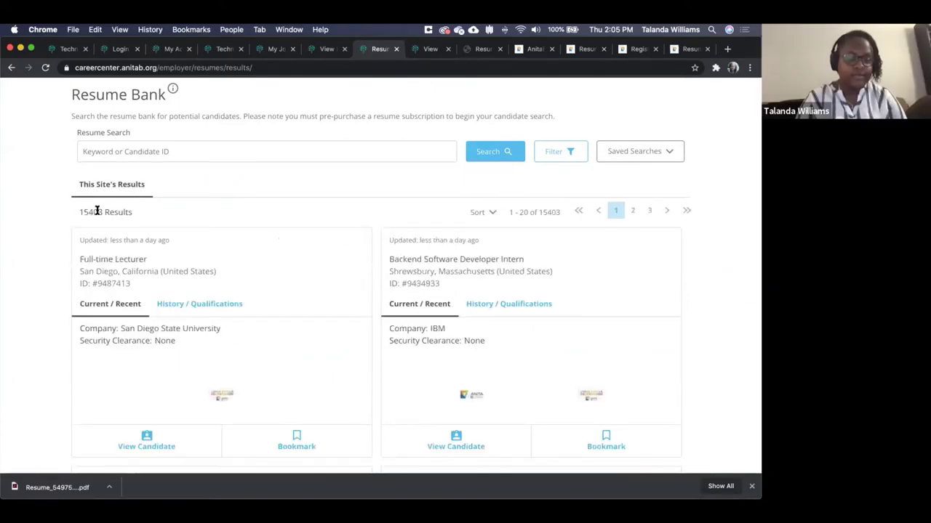
{"action": "left_click_drag", "start_coordinate": [77, 212], "coordinate": [141, 212]}
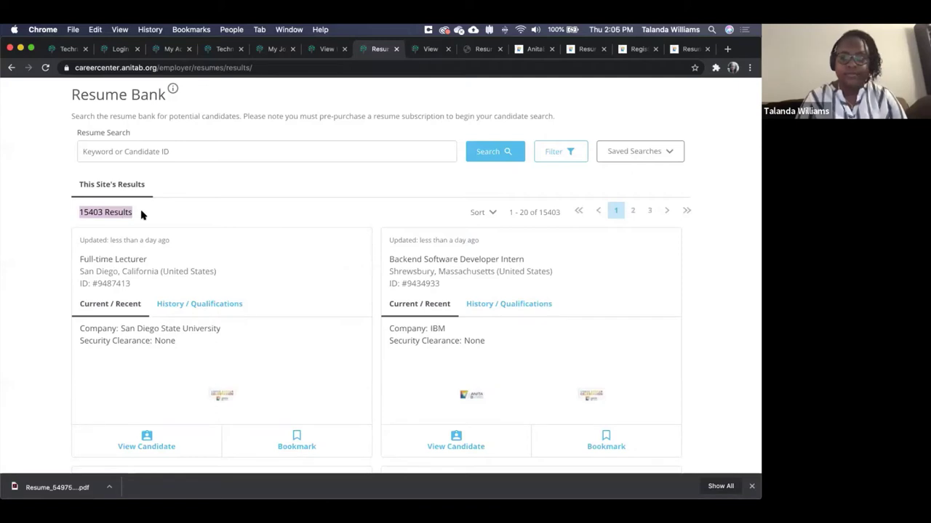
{"action": "scroll", "coordinate": [182, 215], "scroll_direction": "up", "scroll_amount": 2}
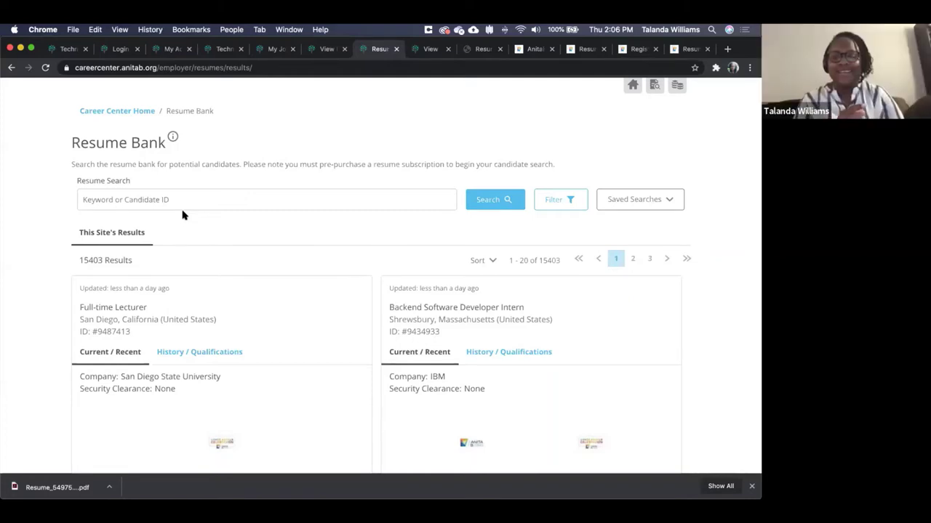
{"action": "scroll", "coordinate": [187, 259], "scroll_direction": "down", "scroll_amount": 3}
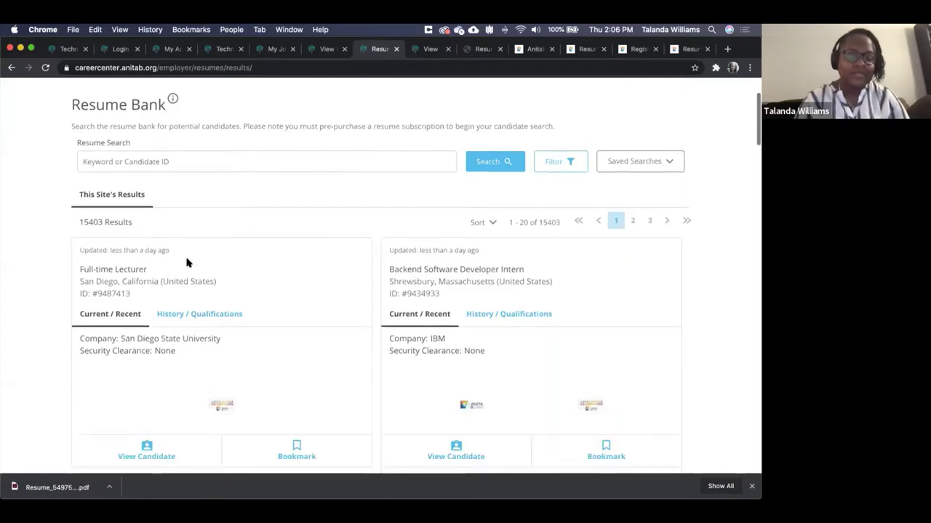
{"action": "scroll", "coordinate": [242, 262], "scroll_direction": "up", "scroll_amount": 2}
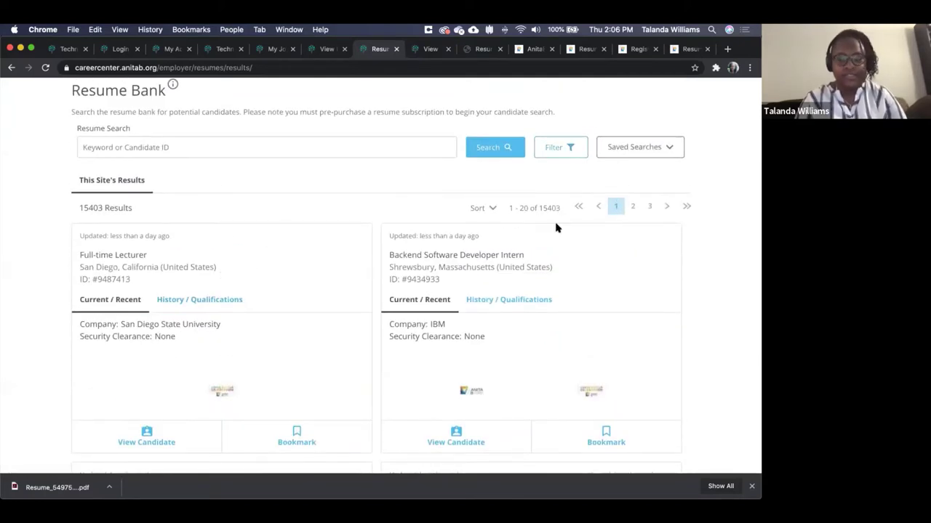
{"action": "scroll", "coordinate": [555, 227], "scroll_direction": "down", "scroll_amount": 1}
{"action": "scroll", "coordinate": [556, 224], "scroll_direction": "up", "scroll_amount": 2}
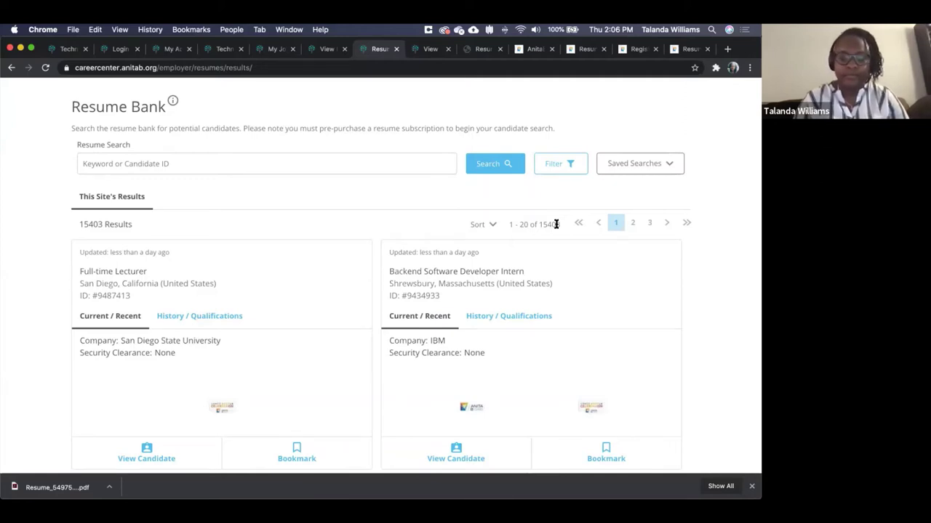
{"action": "scroll", "coordinate": [638, 251], "scroll_direction": "up", "scroll_amount": 1}
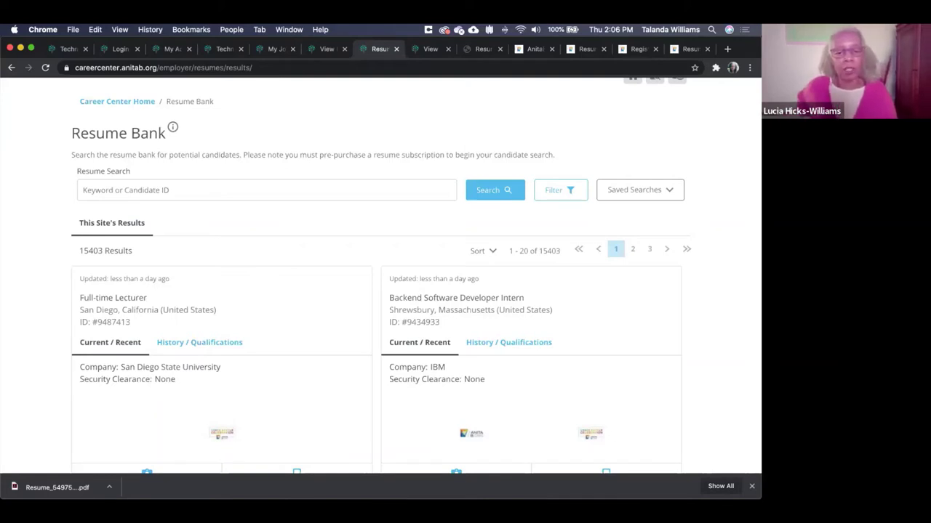
- Open the employer's My Account page
{"action": "scroll", "coordinate": [557, 188], "scroll_direction": "up", "scroll_amount": 2}
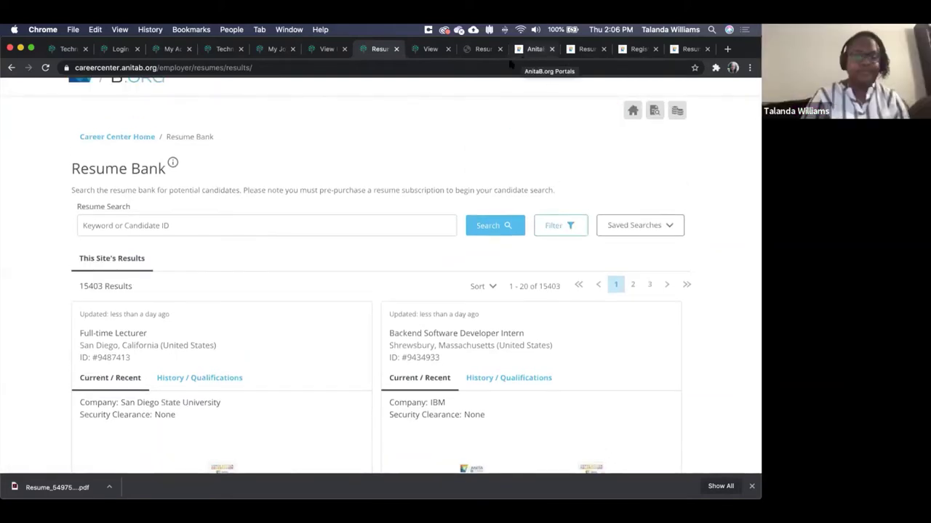
{"action": "scroll", "coordinate": [509, 64], "scroll_direction": "up", "scroll_amount": 1}
{"action": "scroll", "coordinate": [245, 167], "scroll_direction": "up", "scroll_amount": 2}
{"action": "mouse_move", "coordinate": [390, 118]}
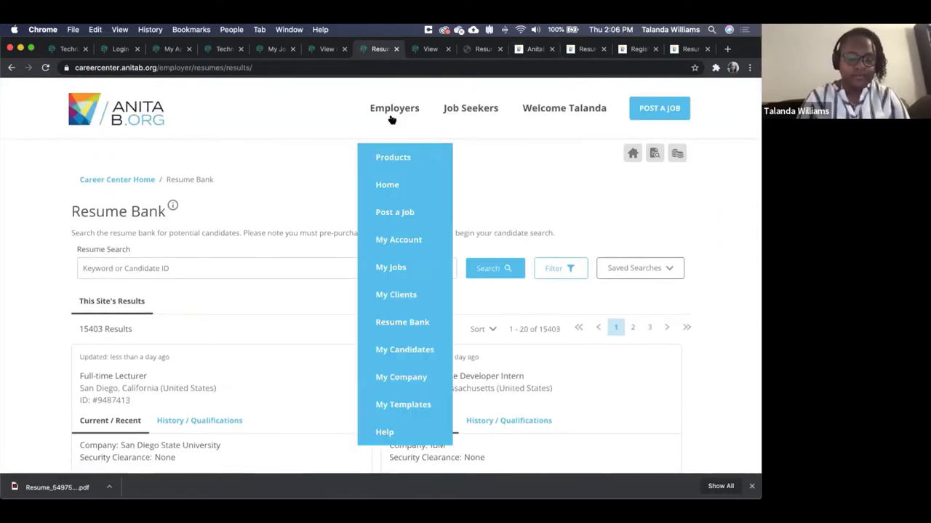
{"action": "left_click", "coordinate": [390, 243]}
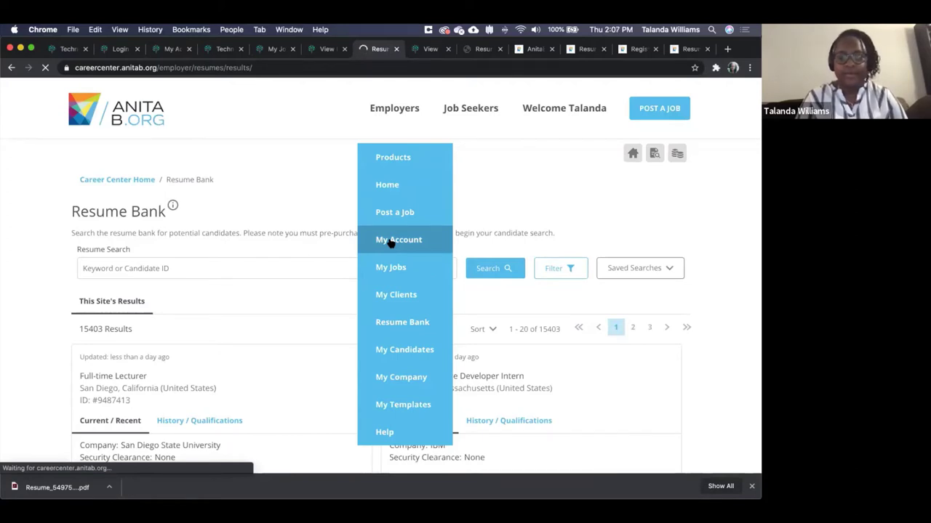
{"action": "left_click", "coordinate": [391, 243]}
- Examine the Downloads section, including the Virtual GHC Resume Database 2020 and BRAID resume files
{"action": "scroll", "coordinate": [390, 244], "scroll_direction": "down", "scroll_amount": 4}
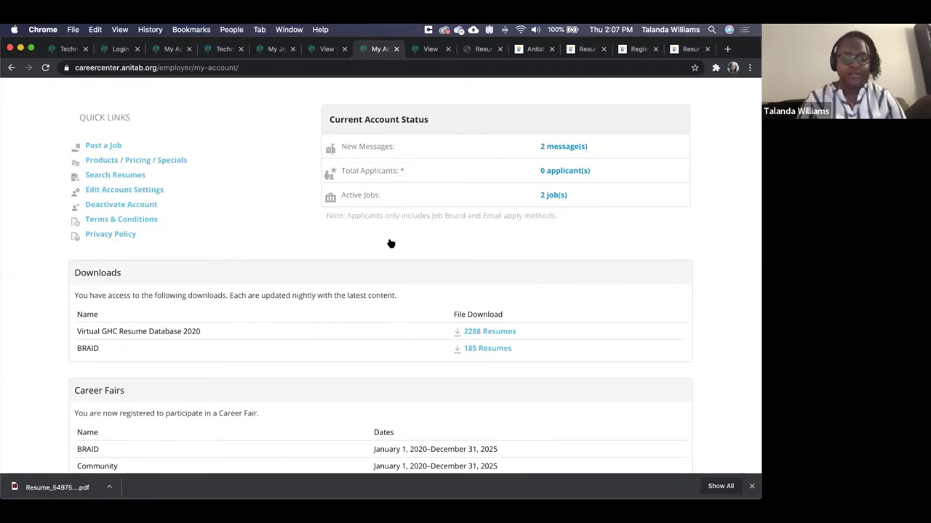
{"action": "scroll", "coordinate": [390, 243], "scroll_direction": "down", "scroll_amount": 1}
{"action": "scroll", "coordinate": [391, 244], "scroll_direction": "up", "scroll_amount": 1}
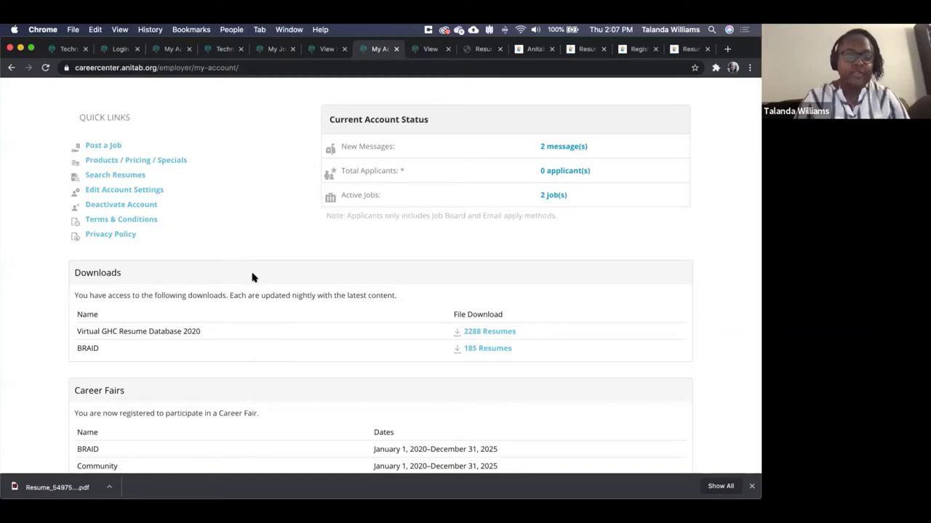
{"action": "scroll", "coordinate": [343, 303], "scroll_direction": "up", "scroll_amount": 2}
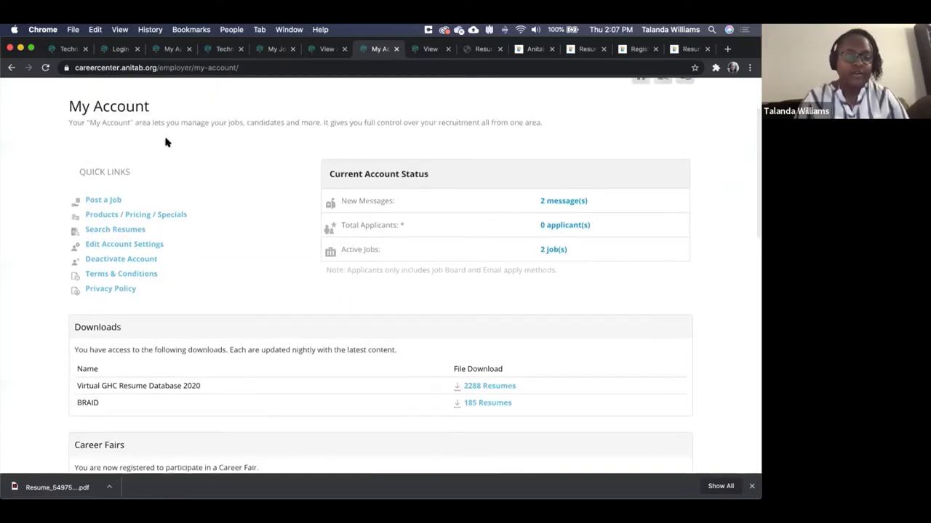
{"action": "scroll", "coordinate": [125, 255], "scroll_direction": "down", "scroll_amount": 1}
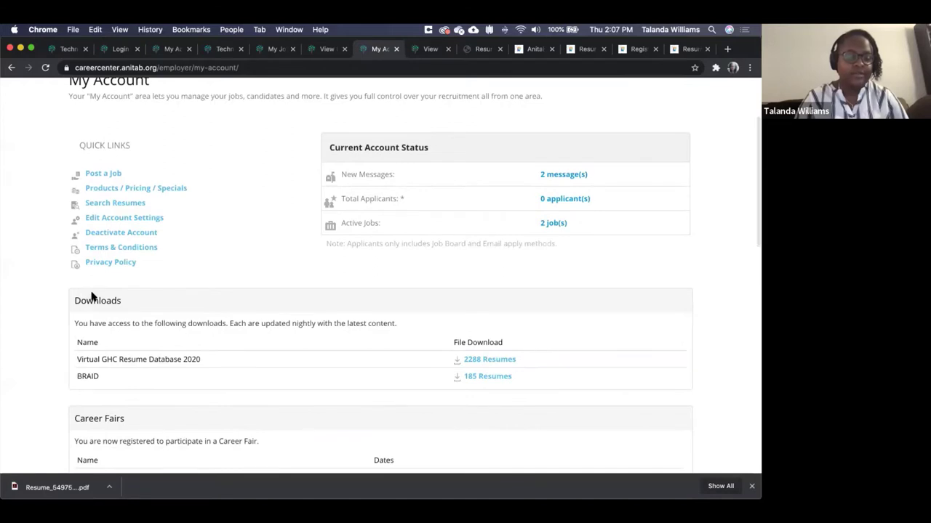
{"action": "scroll", "coordinate": [110, 318], "scroll_direction": "down", "scroll_amount": 1}
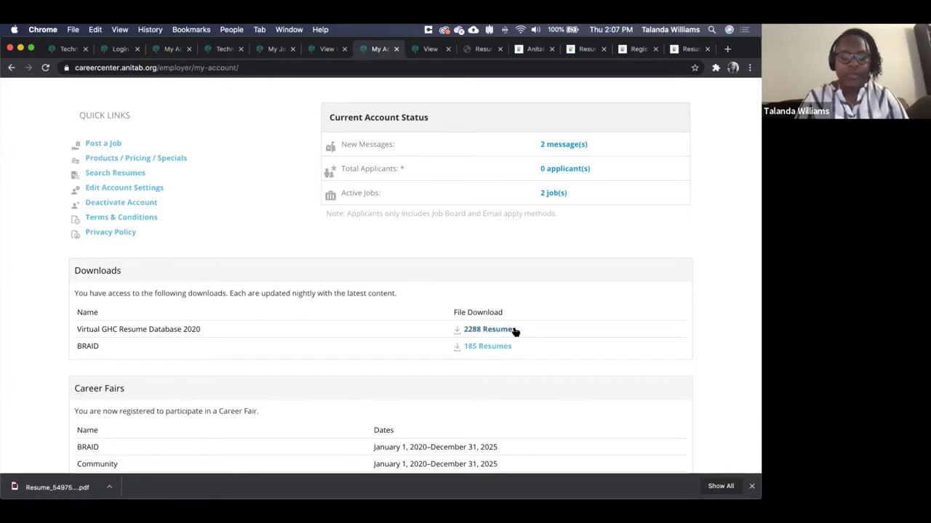
{"action": "scroll", "coordinate": [467, 299], "scroll_direction": "up", "scroll_amount": 1}
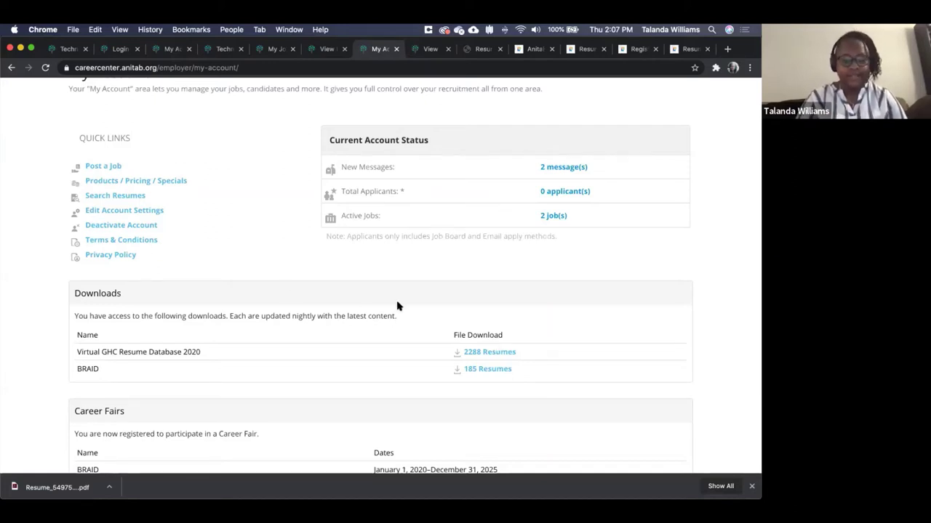
- Switch to the Candidate_Profile-Example workbook in Excel and examine the candidate profile link, email, name and phone columns
{"action": "scroll", "coordinate": [458, 304], "scroll_direction": "up", "scroll_amount": 1}
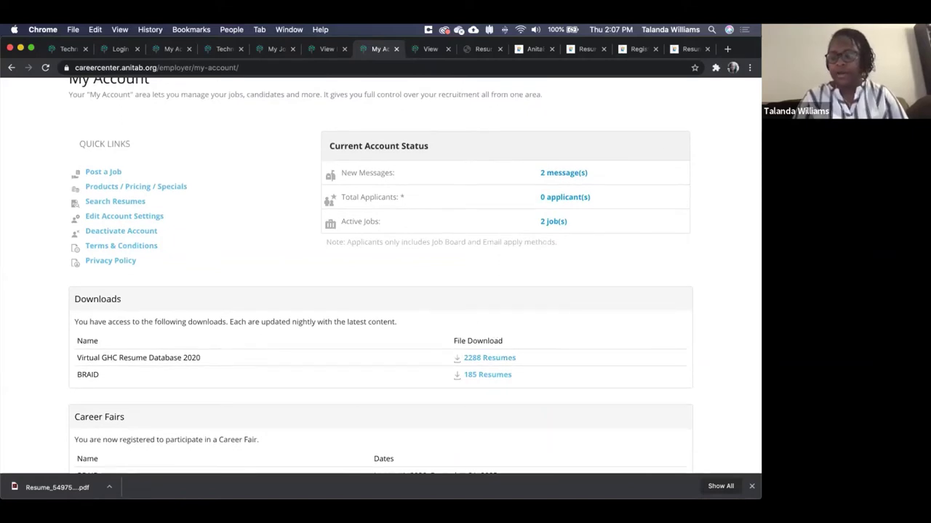
{"action": "key", "text": "super+Tab"}
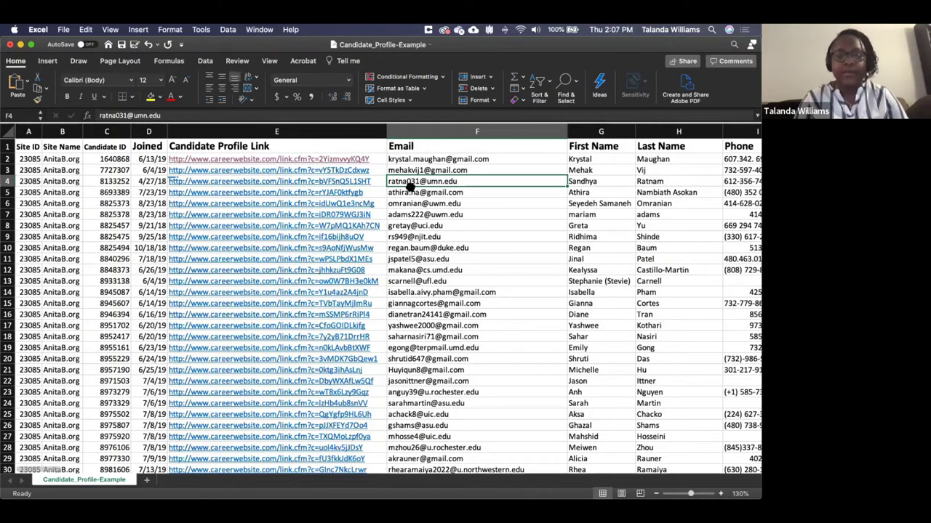
{"action": "scroll", "coordinate": [409, 187], "scroll_direction": "right", "scroll_amount": 3}
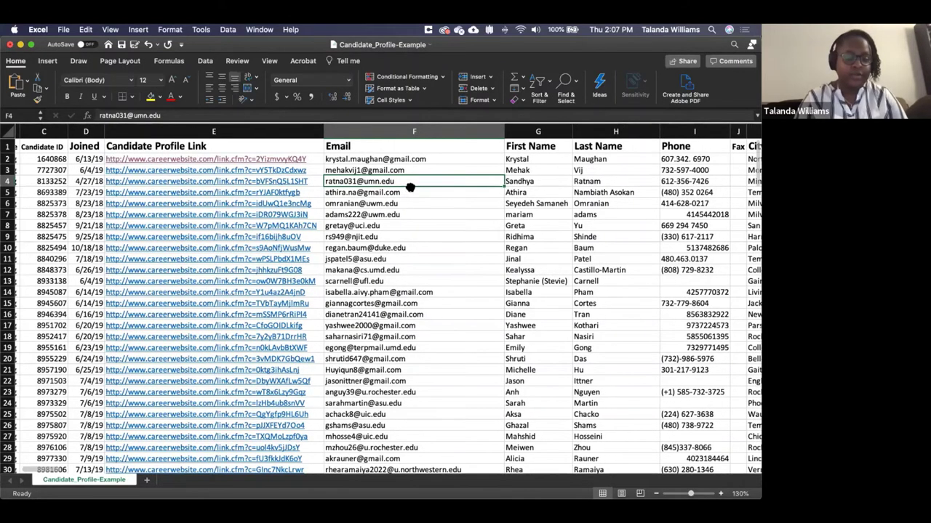
{"action": "scroll", "coordinate": [409, 185], "scroll_direction": "right", "scroll_amount": 2}
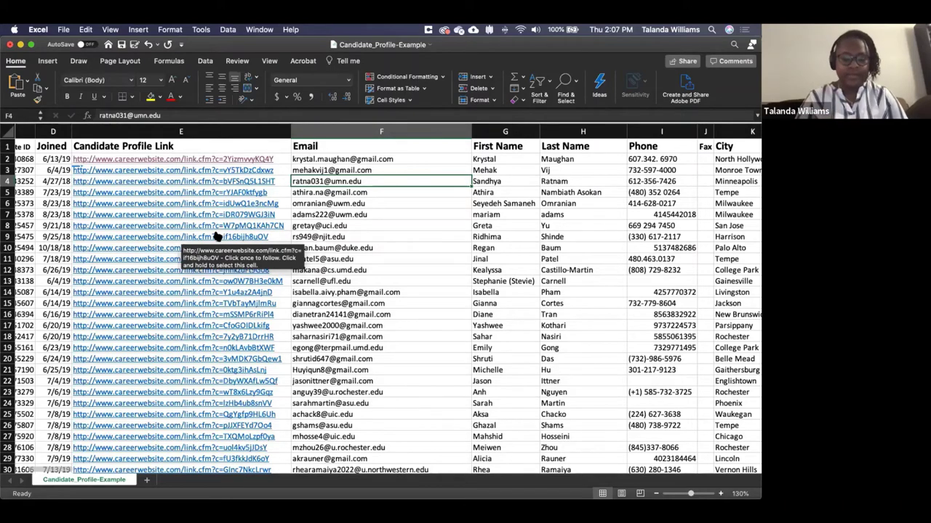
{"action": "scroll", "coordinate": [365, 235], "scroll_direction": "right", "scroll_amount": 3}
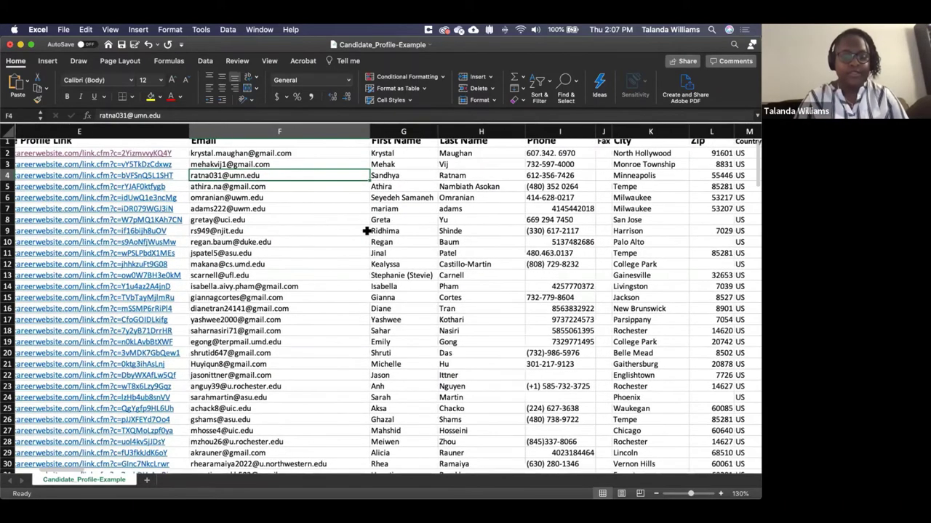
- Review the location, membership, last login, US and India work eligibility, contact preference and event attendance columns
{"action": "scroll", "coordinate": [366, 231], "scroll_direction": "right", "scroll_amount": 5}
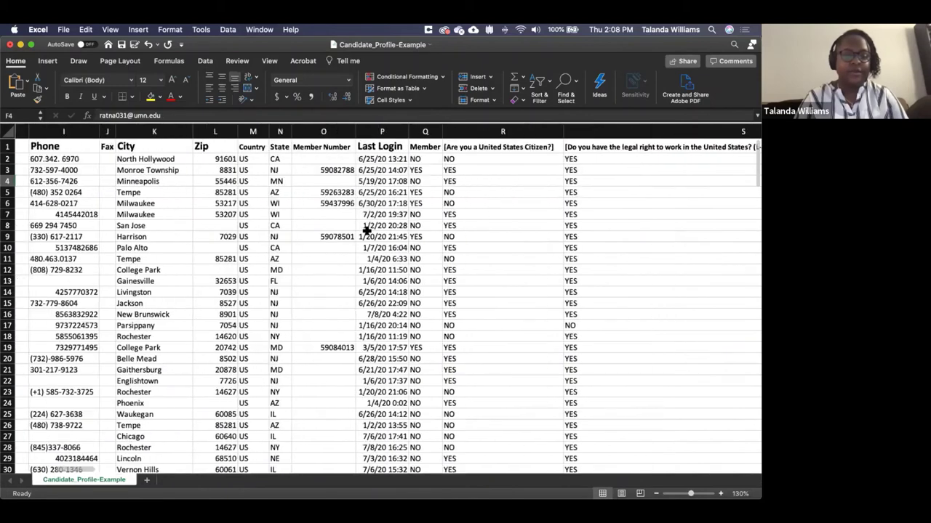
{"action": "scroll", "coordinate": [367, 231], "scroll_direction": "right", "scroll_amount": 6}
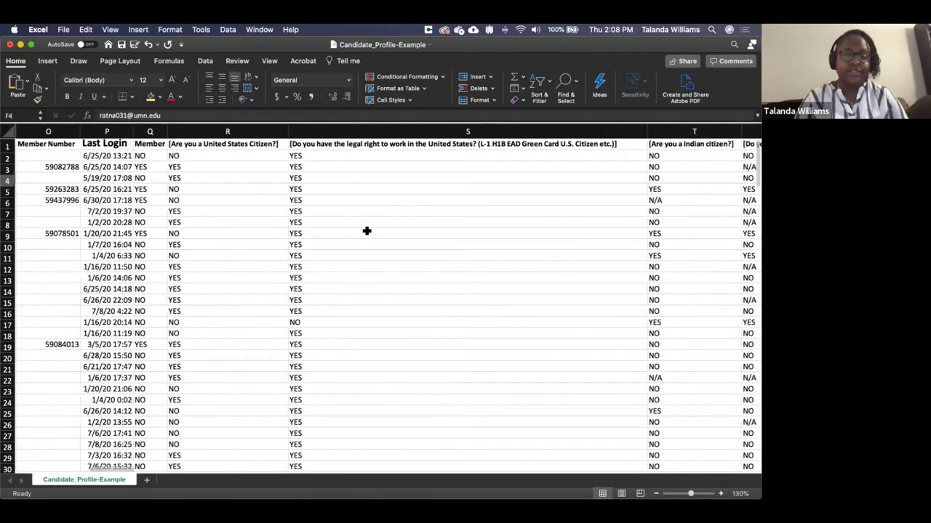
{"action": "scroll", "coordinate": [367, 230], "scroll_direction": "right", "scroll_amount": 2}
{"action": "scroll", "coordinate": [366, 231], "scroll_direction": "right", "scroll_amount": 4}
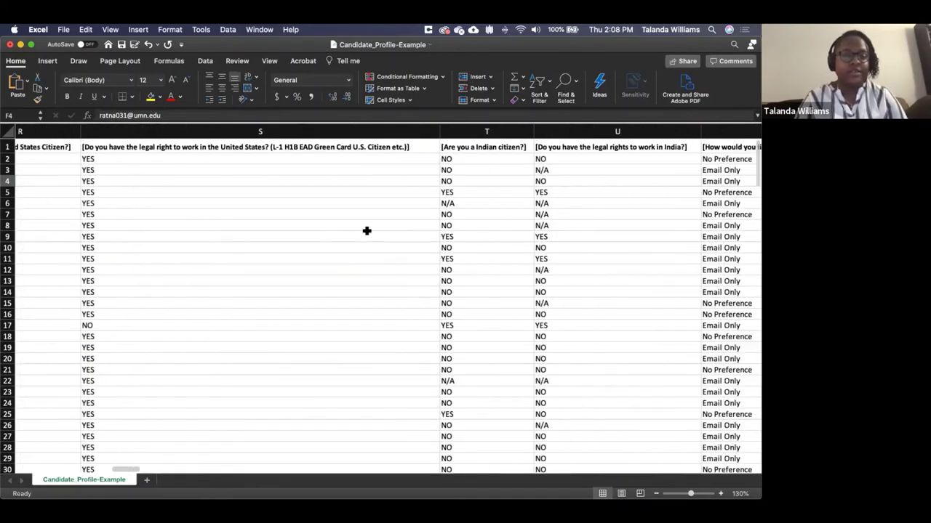
{"action": "scroll", "coordinate": [339, 214], "scroll_direction": "right", "scroll_amount": 6}
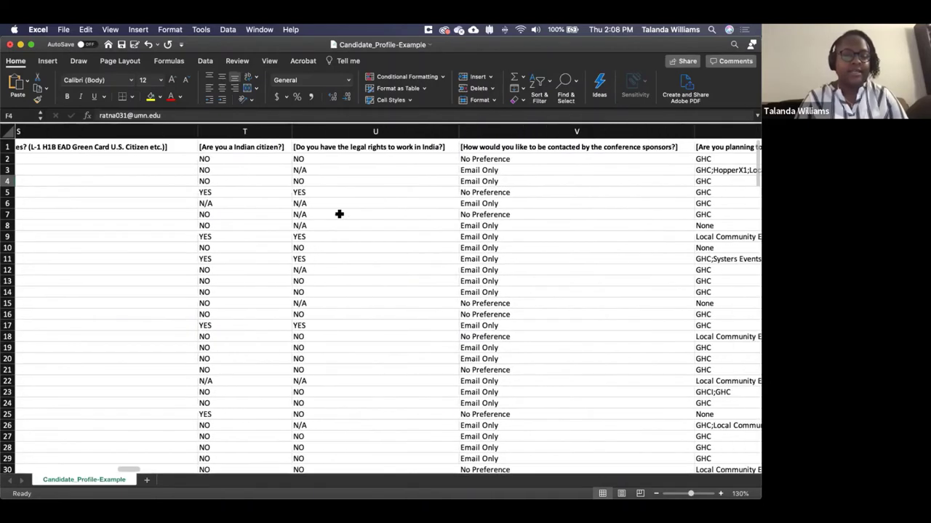
{"action": "scroll", "coordinate": [339, 214], "scroll_direction": "right", "scroll_amount": 6}
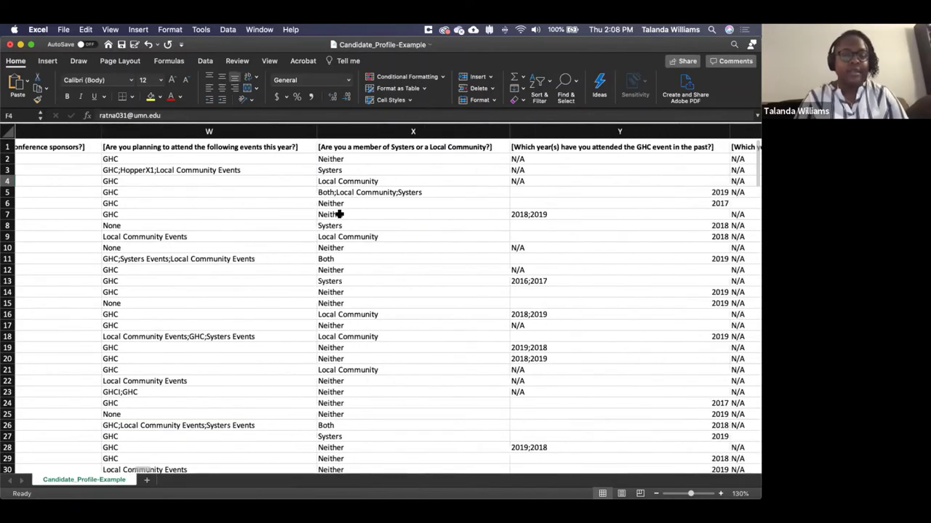
- Examine the education status, graduation year, GPA, BRAID institution, start availability and years of experience columns
{"action": "scroll", "coordinate": [339, 214], "scroll_direction": "right", "scroll_amount": 6}
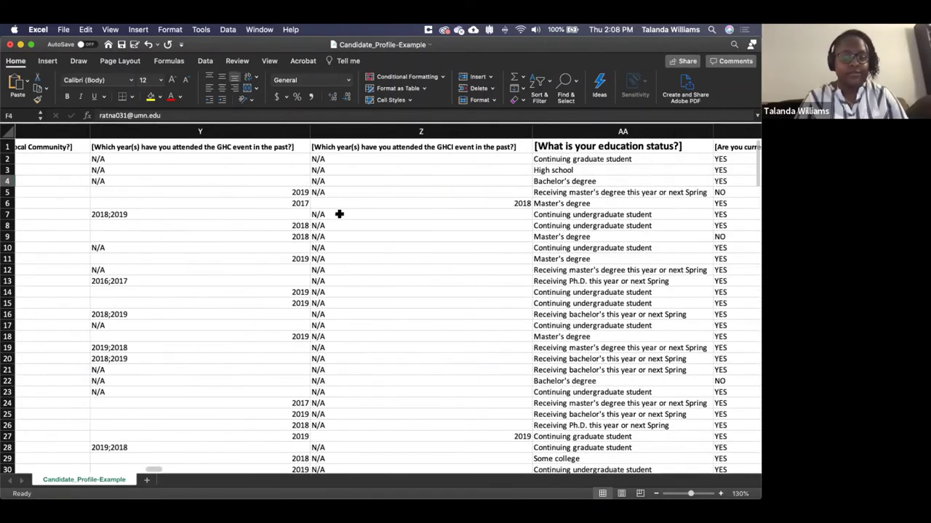
{"action": "scroll", "coordinate": [339, 214], "scroll_direction": "right", "scroll_amount": 5}
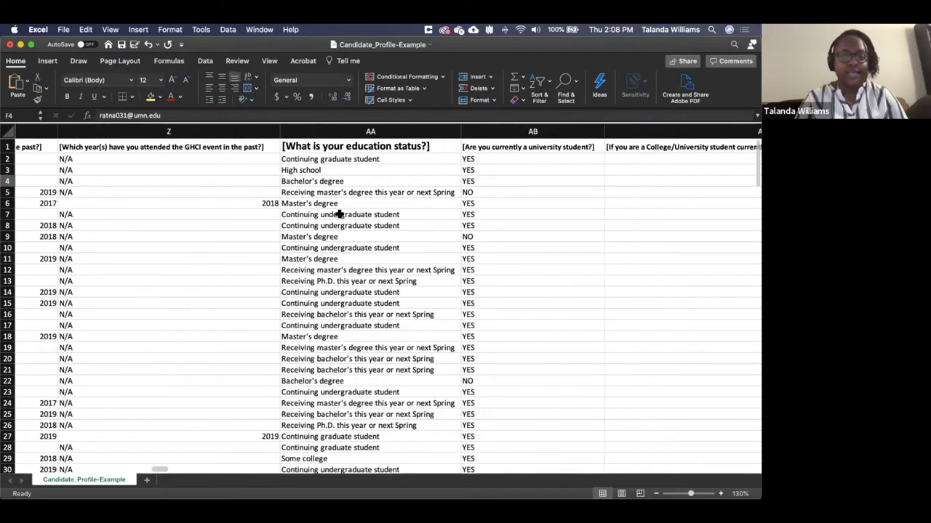
{"action": "scroll", "coordinate": [339, 213], "scroll_direction": "right", "scroll_amount": 4}
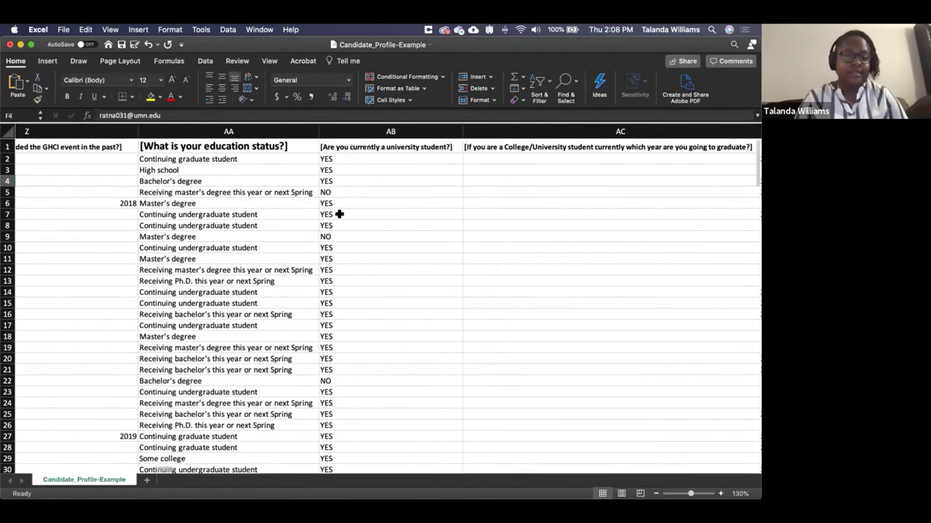
{"action": "scroll", "coordinate": [339, 214], "scroll_direction": "right", "scroll_amount": 2}
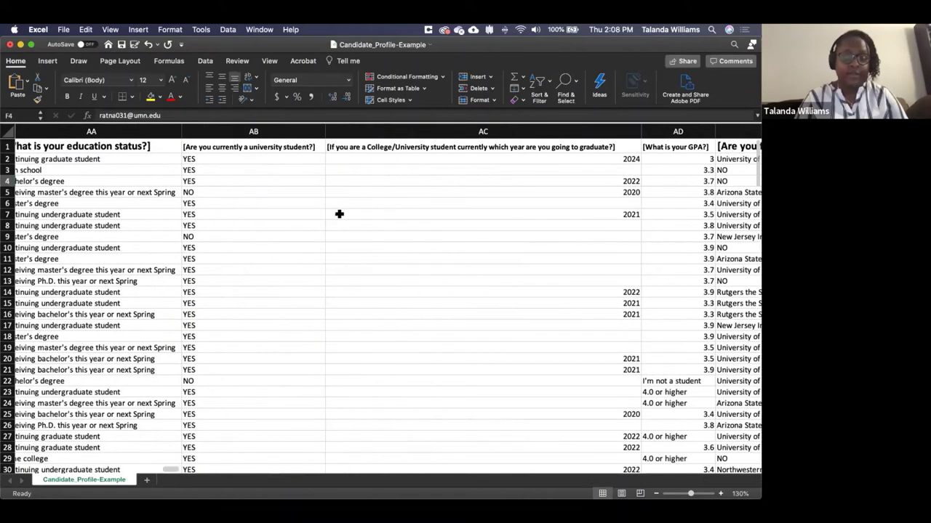
{"action": "scroll", "coordinate": [339, 214], "scroll_direction": "right", "scroll_amount": 8}
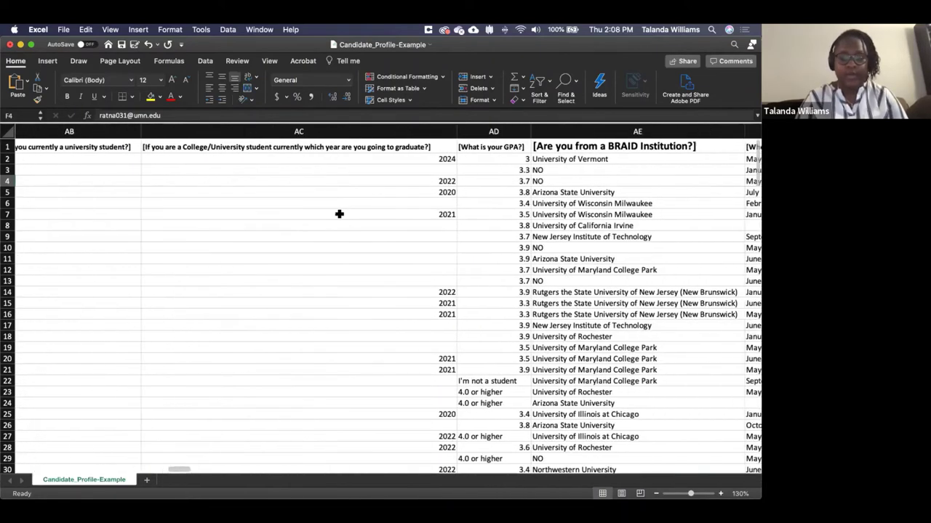
{"action": "scroll", "coordinate": [339, 213], "scroll_direction": "right", "scroll_amount": 8}
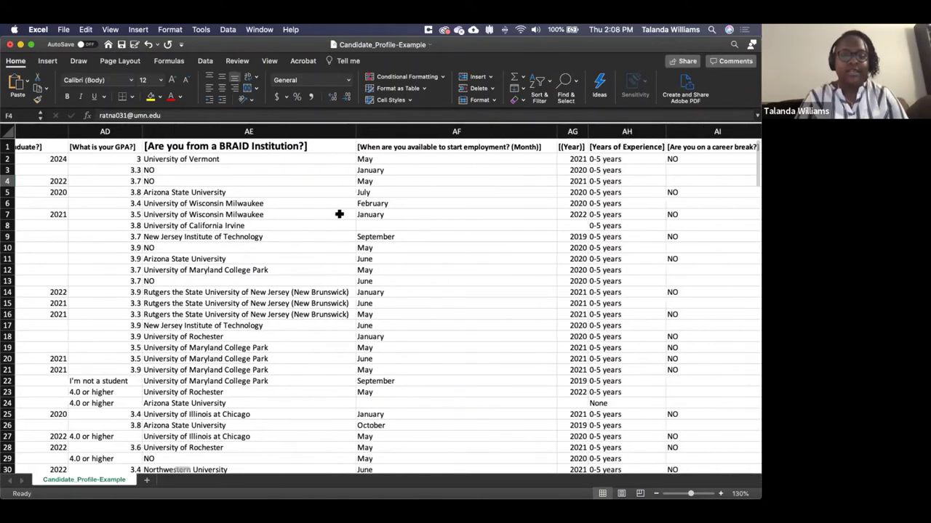
- Examine the current organization, current position, most recent job function and All Industry Experience columns
{"action": "scroll", "coordinate": [339, 214], "scroll_direction": "right", "scroll_amount": 6}
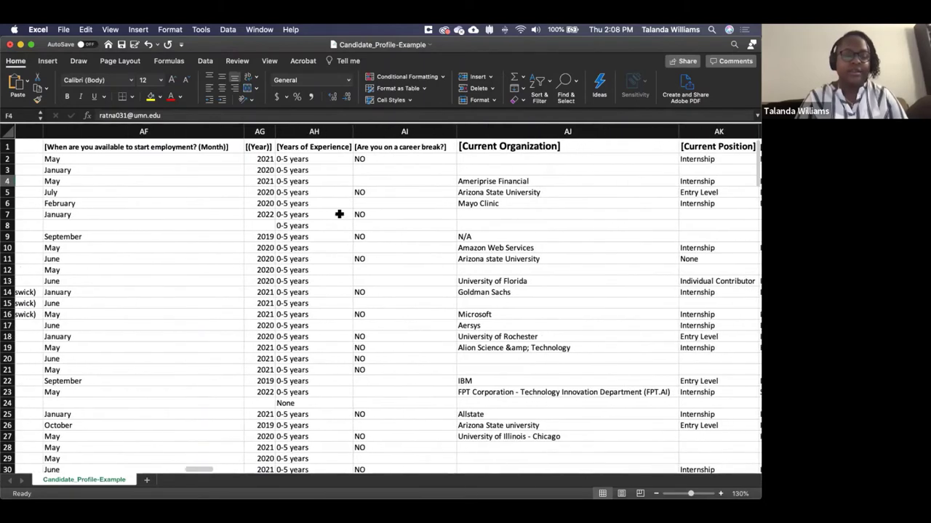
{"action": "scroll", "coordinate": [339, 213], "scroll_direction": "right", "scroll_amount": 6}
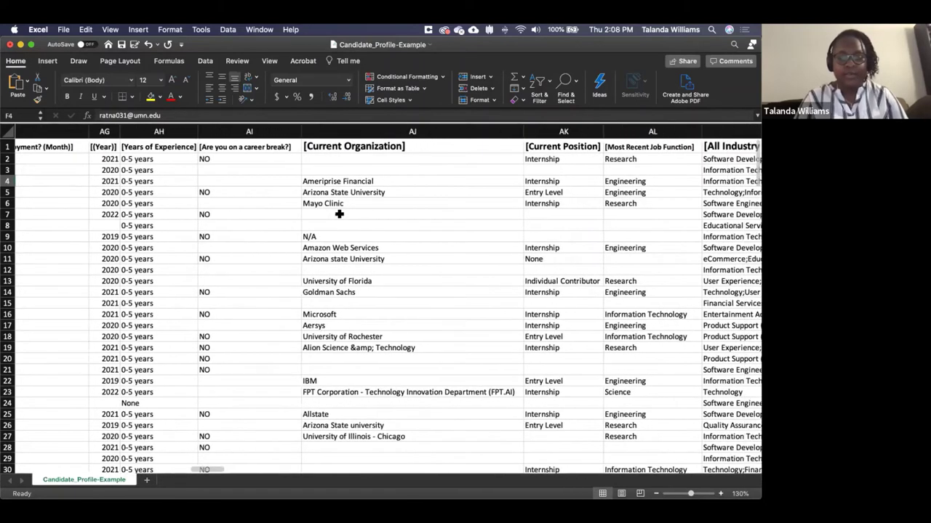
{"action": "scroll", "coordinate": [338, 214], "scroll_direction": "right", "scroll_amount": 2}
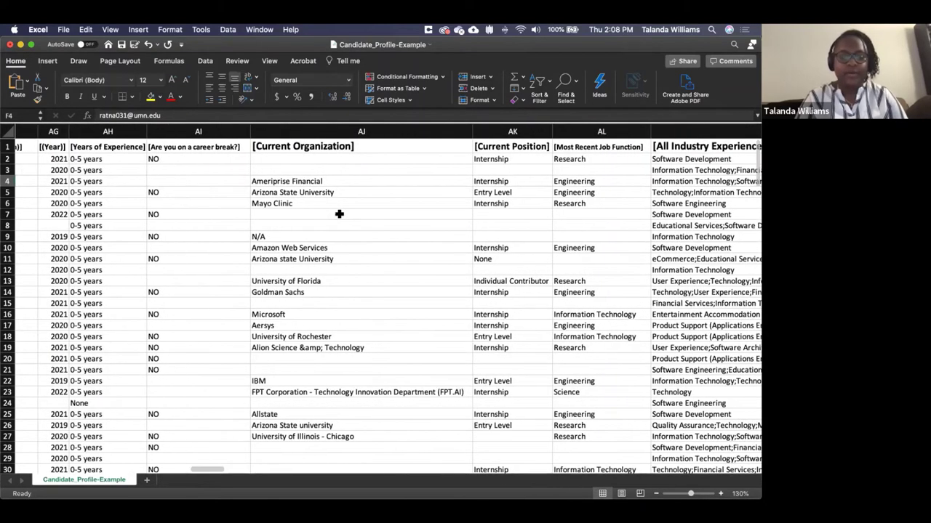
{"action": "scroll", "coordinate": [338, 214], "scroll_direction": "right", "scroll_amount": 5}
{"action": "scroll", "coordinate": [339, 214], "scroll_direction": "right", "scroll_amount": 10}
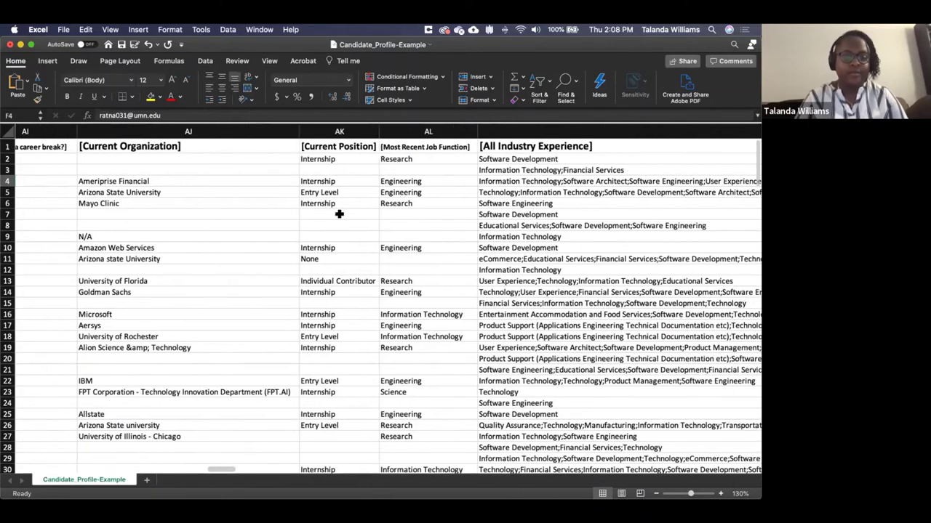
{"action": "scroll", "coordinate": [339, 214], "scroll_direction": "right", "scroll_amount": 7}
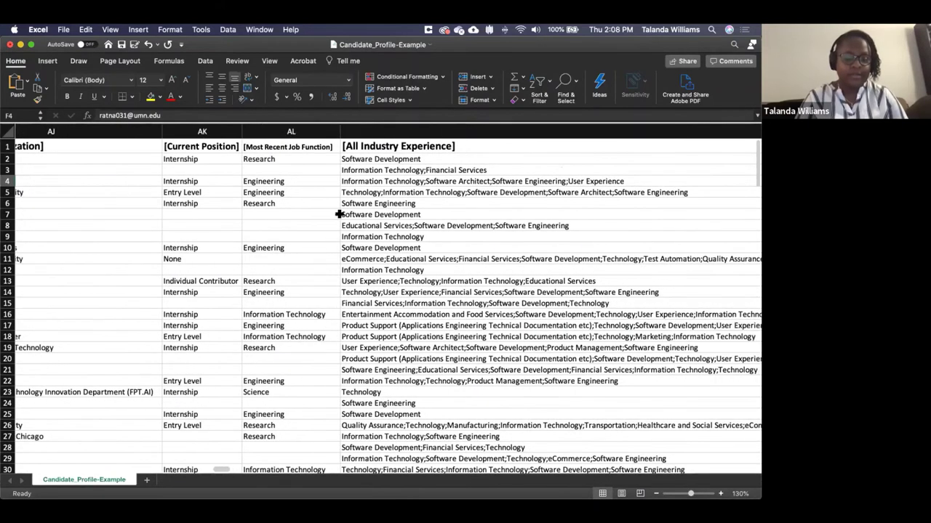
{"action": "scroll", "coordinate": [339, 214], "scroll_direction": "right", "scroll_amount": 20}
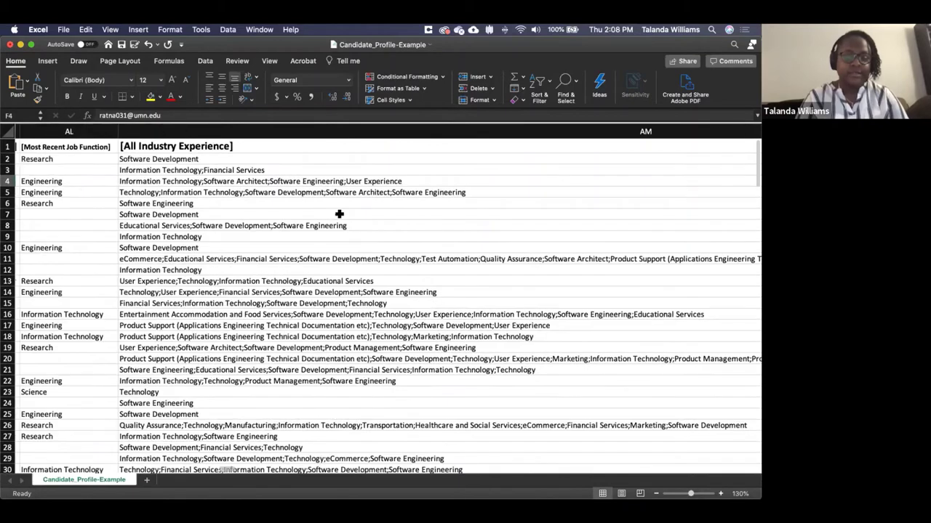
- Read through the candidates' Other Industry Experience and Skills columns
{"action": "scroll", "coordinate": [339, 214], "scroll_direction": "right", "scroll_amount": 20}
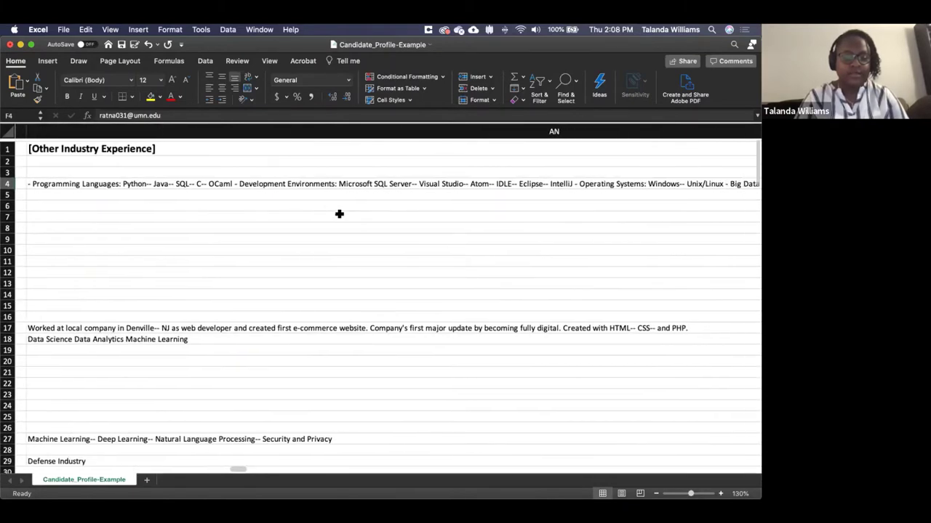
{"action": "scroll", "coordinate": [339, 214], "scroll_direction": "right", "scroll_amount": 18}
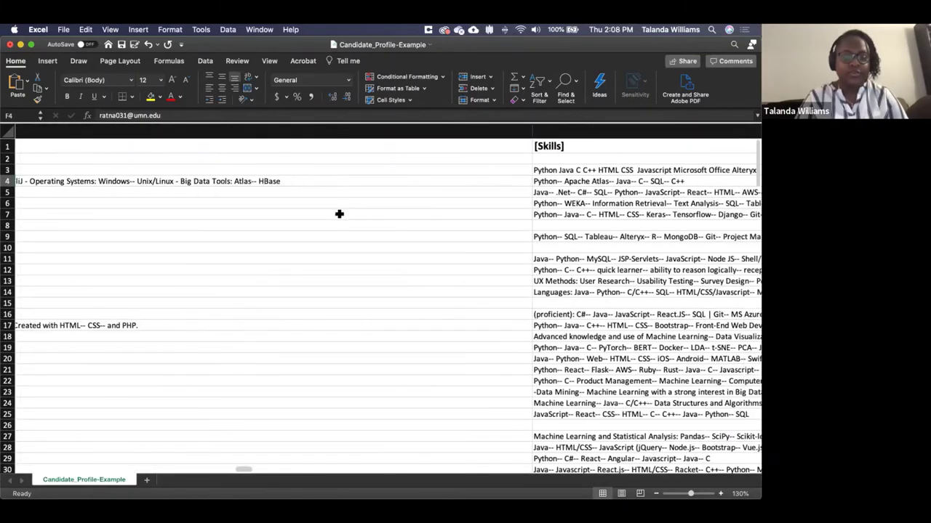
{"action": "scroll", "coordinate": [339, 214], "scroll_direction": "right", "scroll_amount": 11}
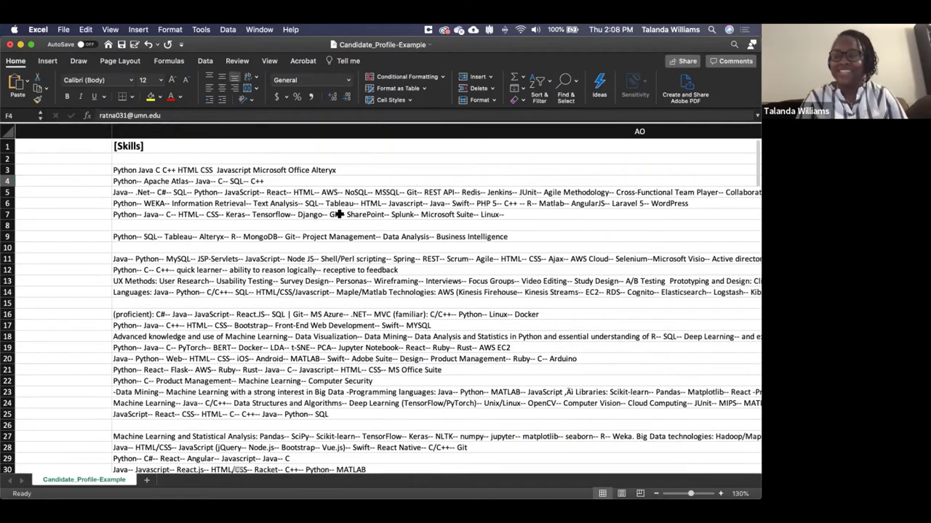
{"action": "scroll", "coordinate": [339, 214], "scroll_direction": "right", "scroll_amount": 5}
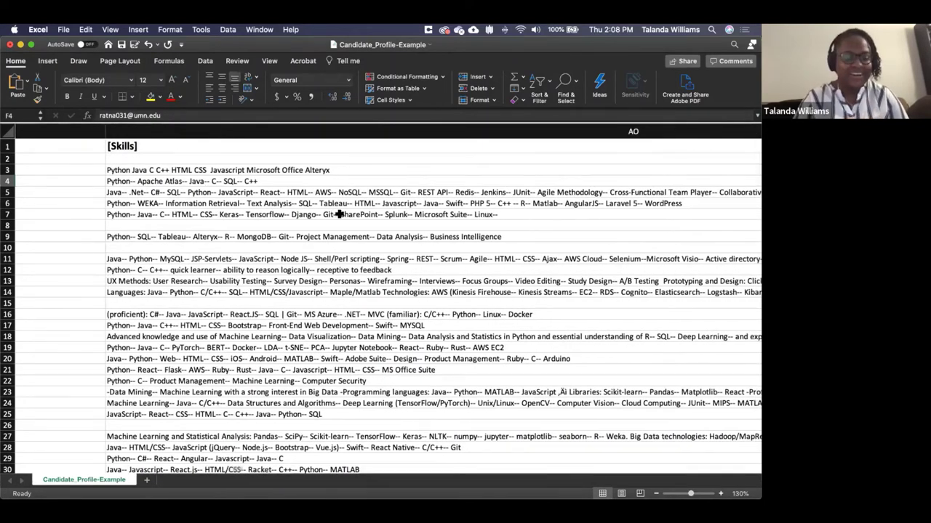
{"action": "scroll", "coordinate": [339, 214], "scroll_direction": "right", "scroll_amount": 20}
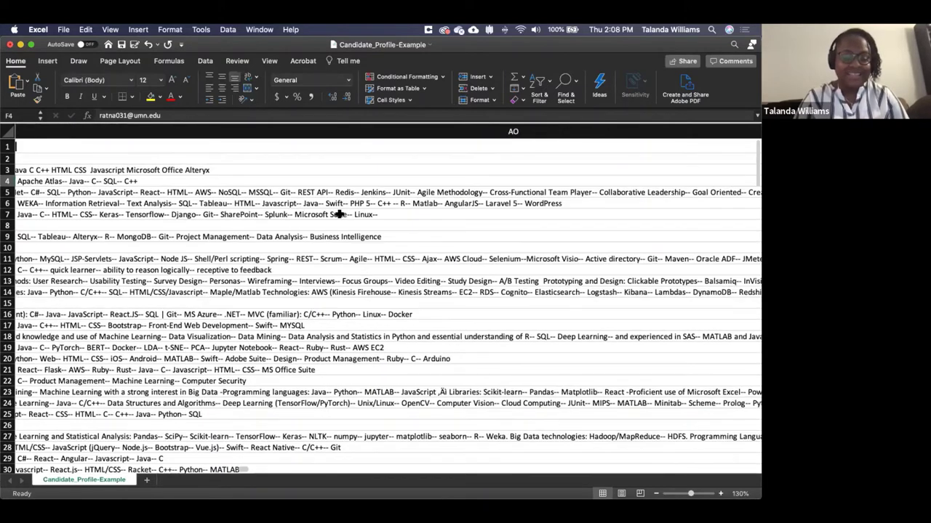
- Examine the languages spoken, military experience, security clearance, desired employment type, commute, travel and preferred US states columns
{"action": "scroll", "coordinate": [339, 214], "scroll_direction": "right", "scroll_amount": 7}
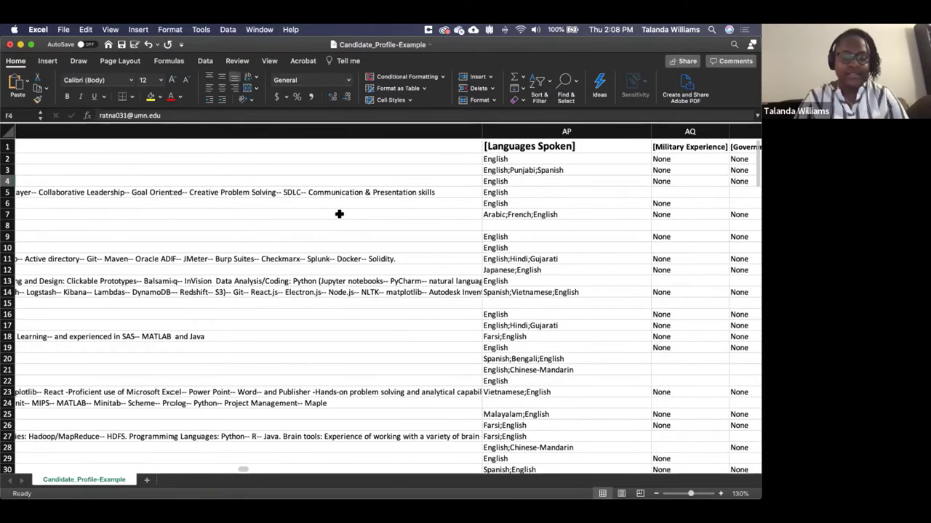
{"action": "scroll", "coordinate": [338, 214], "scroll_direction": "right", "scroll_amount": 15}
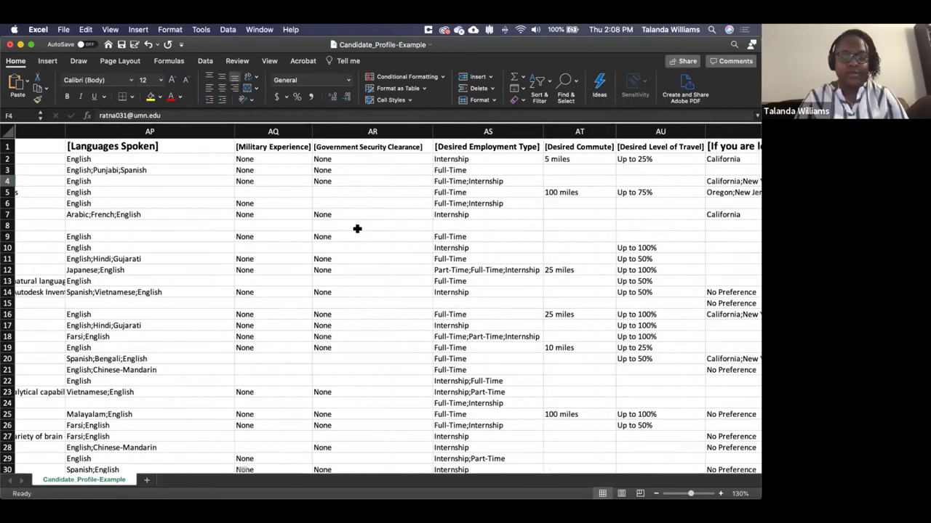
{"action": "scroll", "coordinate": [357, 229], "scroll_direction": "right", "scroll_amount": 4}
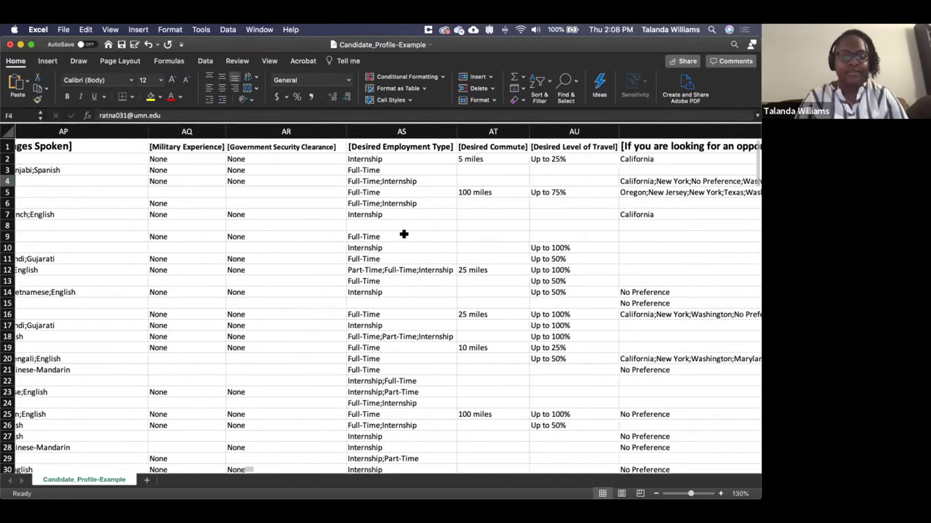
{"action": "scroll", "coordinate": [403, 234], "scroll_direction": "right", "scroll_amount": 12}
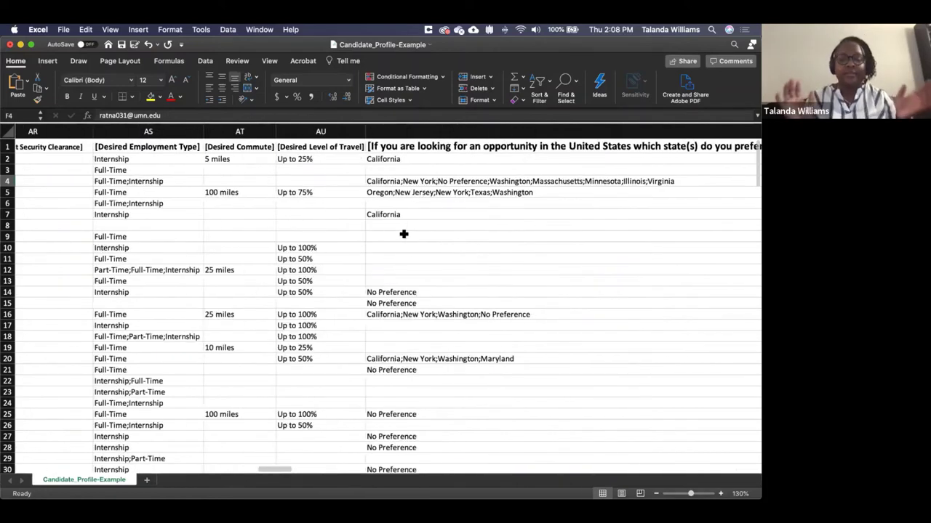
{"action": "scroll", "coordinate": [403, 234], "scroll_direction": "right", "scroll_amount": 7}
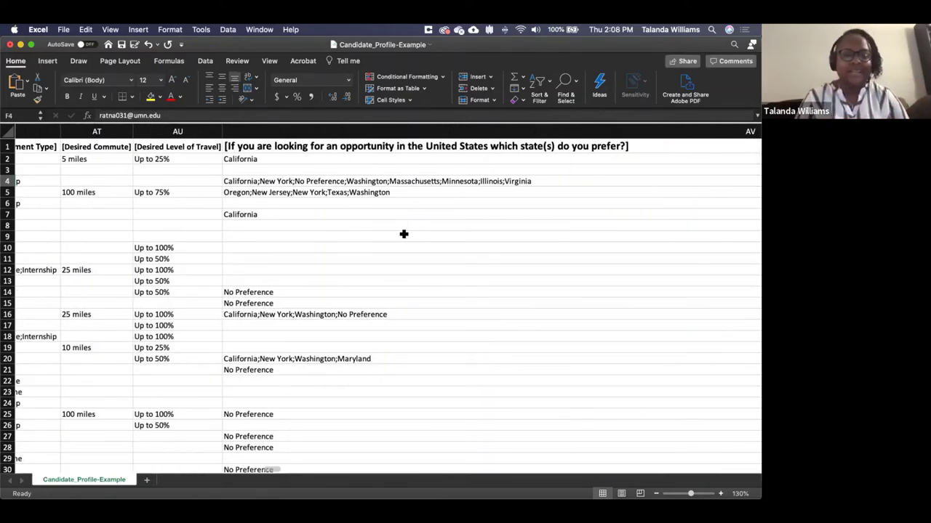
{"action": "scroll", "coordinate": [403, 234], "scroll_direction": "left", "scroll_amount": 2}
{"action": "scroll", "coordinate": [404, 234], "scroll_direction": "left", "scroll_amount": 20}
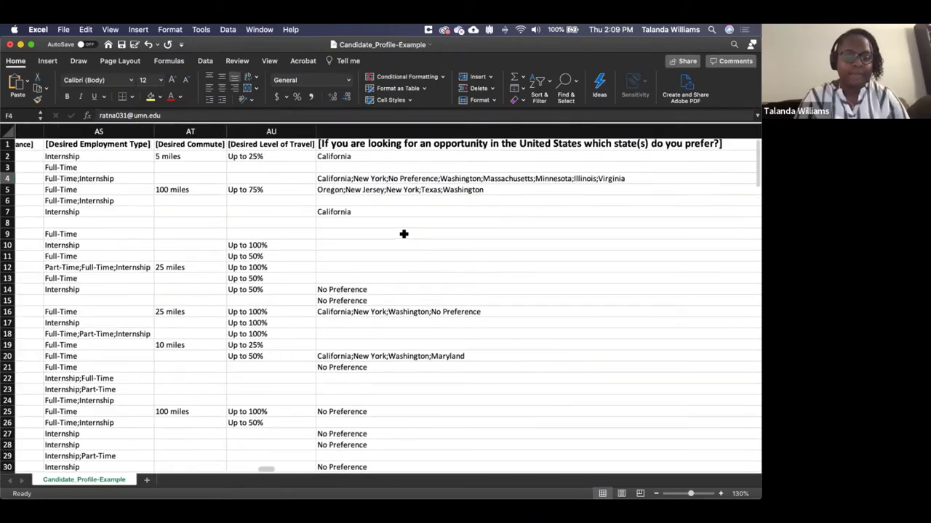
{"action": "scroll", "coordinate": [404, 235], "scroll_direction": "left", "scroll_amount": 14}
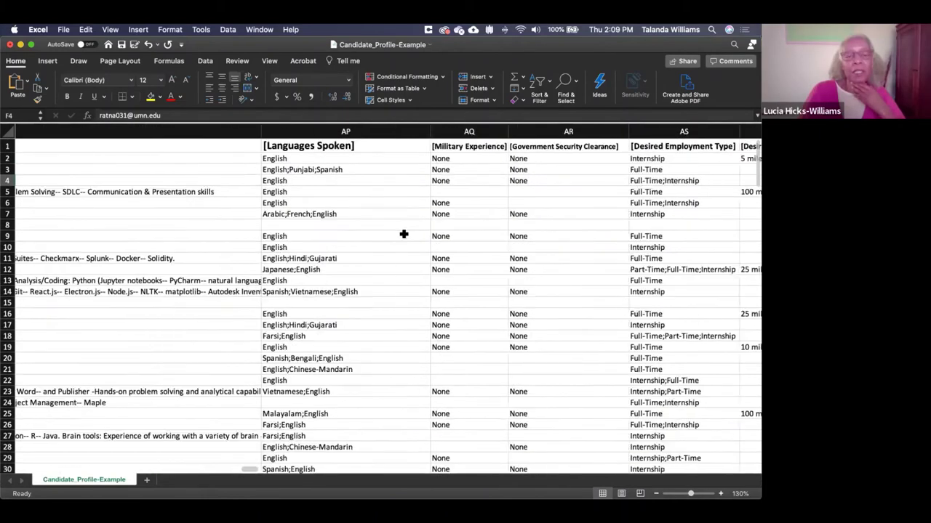
{"action": "scroll", "coordinate": [403, 234], "scroll_direction": "right", "scroll_amount": 12}
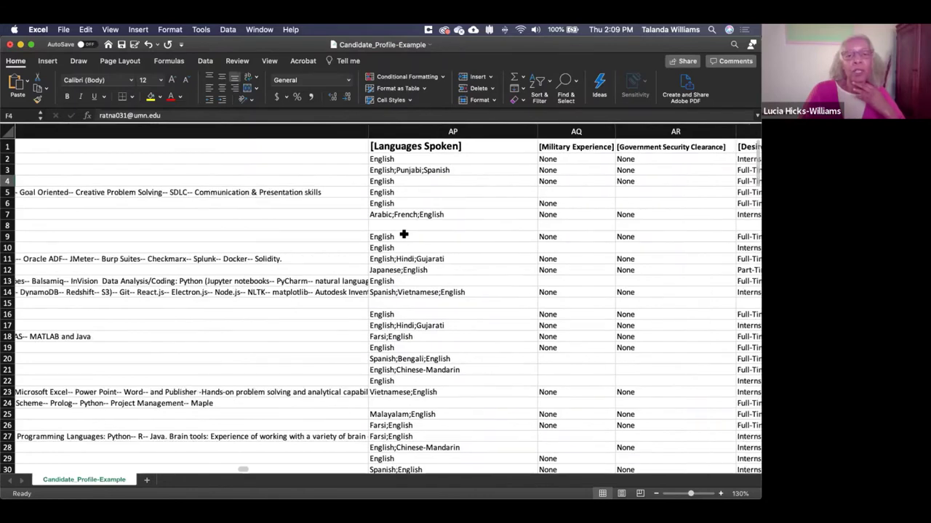
- Look back over the candidates' Skills column and return to the Other Industry Experience column
{"action": "scroll", "coordinate": [403, 234], "scroll_direction": "left", "scroll_amount": 4}
{"action": "scroll", "coordinate": [404, 234], "scroll_direction": "left", "scroll_amount": 8}
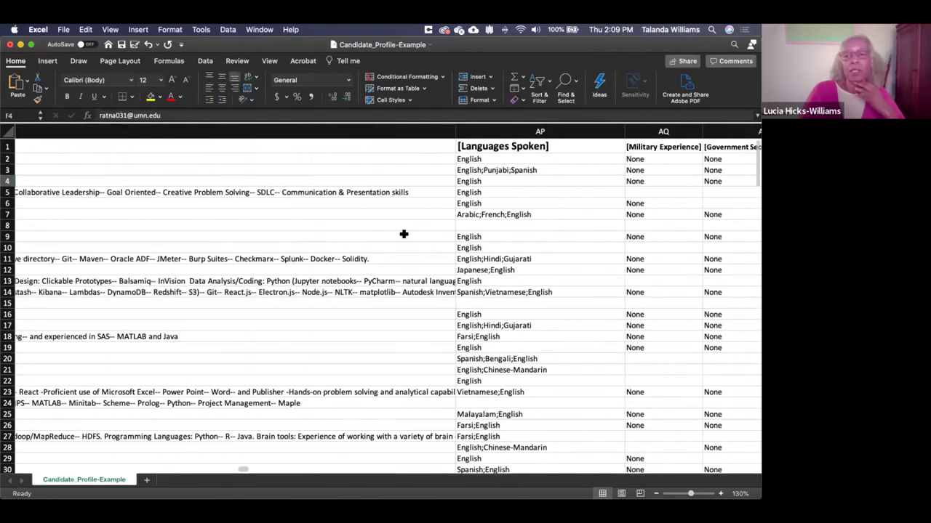
{"action": "scroll", "coordinate": [404, 235], "scroll_direction": "left", "scroll_amount": 2}
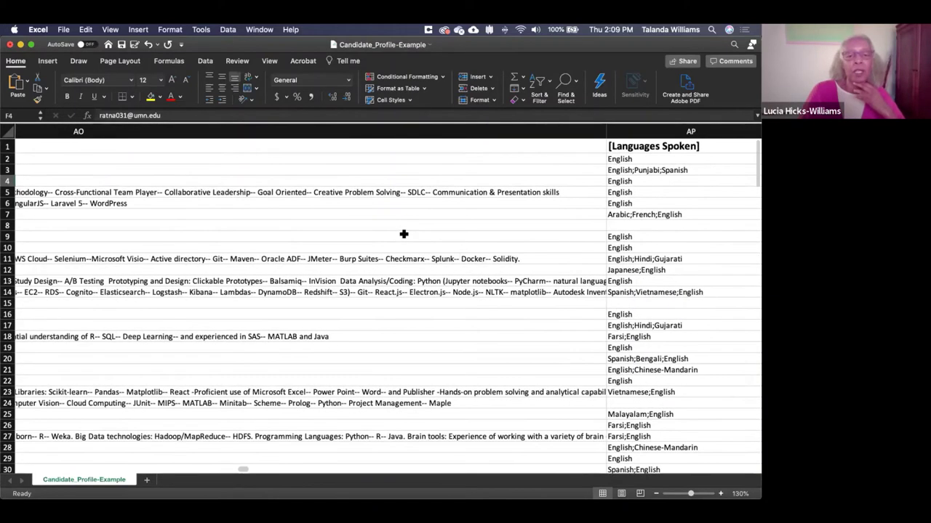
{"action": "scroll", "coordinate": [403, 235], "scroll_direction": "left", "scroll_amount": 3}
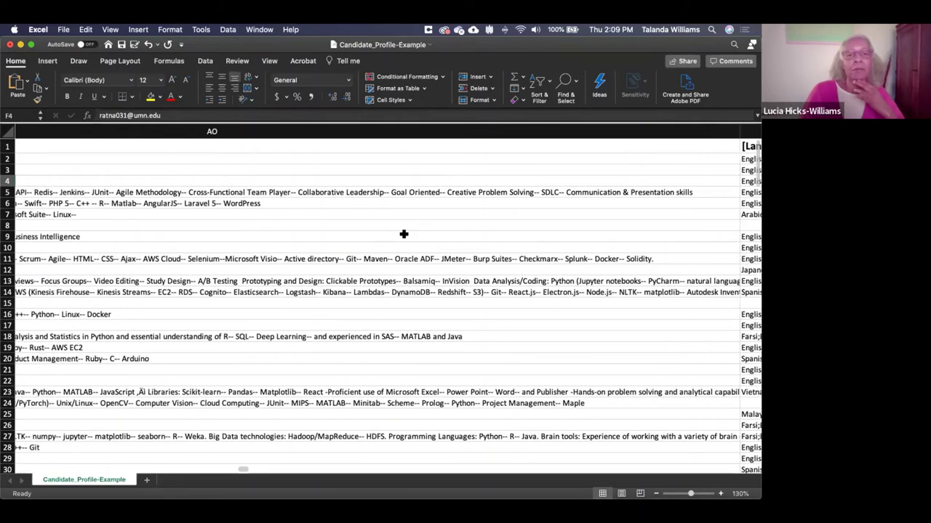
{"action": "scroll", "coordinate": [404, 234], "scroll_direction": "left", "scroll_amount": 10}
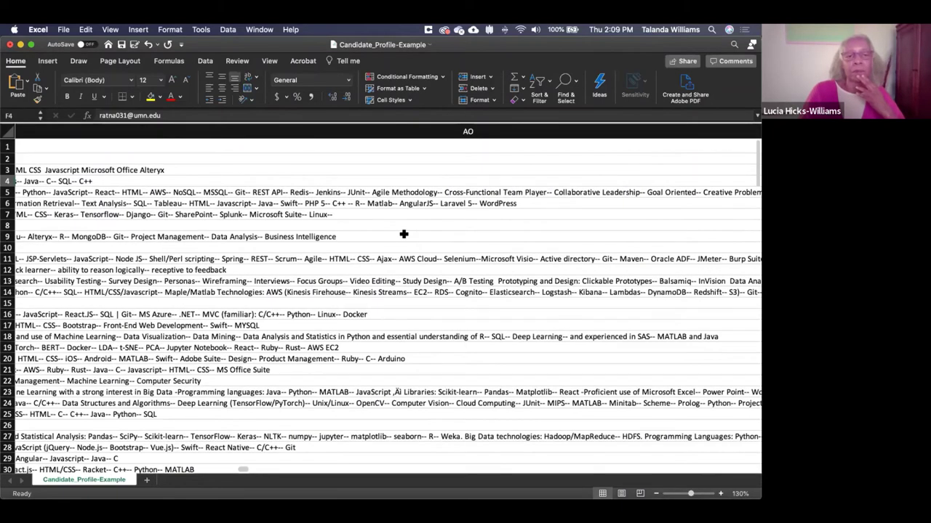
{"action": "scroll", "coordinate": [403, 234], "scroll_direction": "left", "scroll_amount": 10}
{"action": "scroll", "coordinate": [404, 234], "scroll_direction": "left", "scroll_amount": 15}
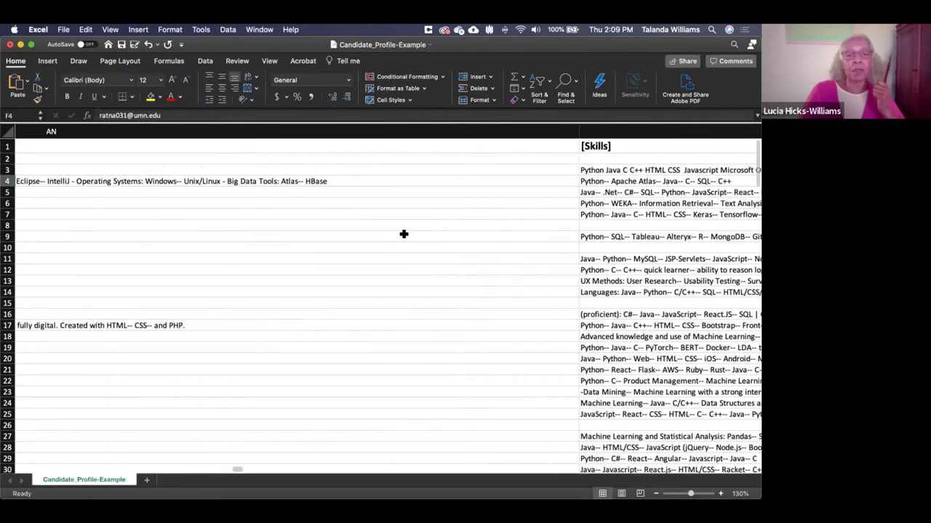
{"action": "scroll", "coordinate": [403, 234], "scroll_direction": "left", "scroll_amount": 8}
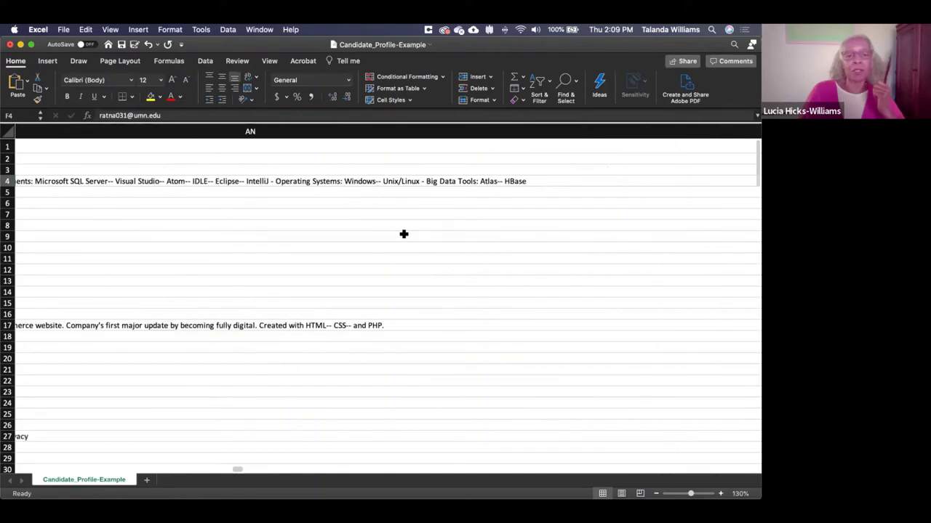
{"action": "scroll", "coordinate": [404, 234], "scroll_direction": "left", "scroll_amount": 17}
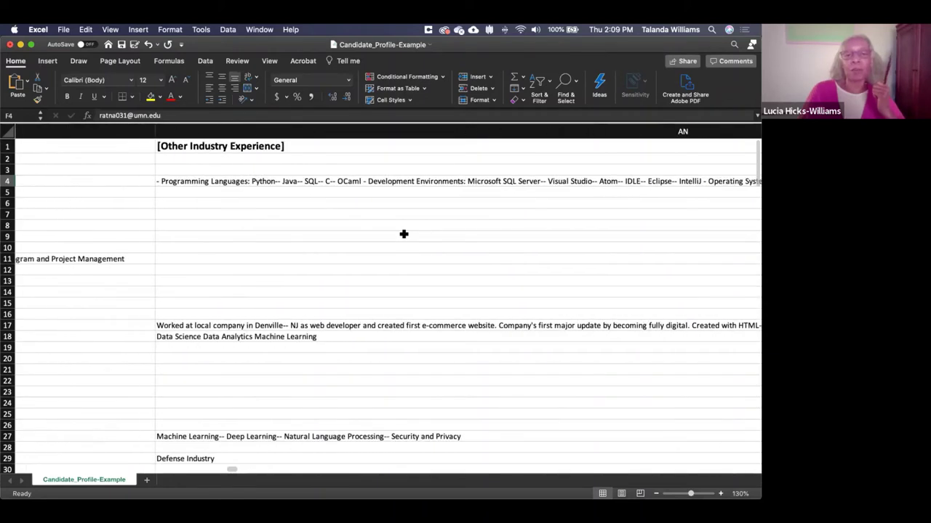
{"action": "scroll", "coordinate": [403, 234], "scroll_direction": "left", "scroll_amount": 3}
{"action": "scroll", "coordinate": [404, 234], "scroll_direction": "left", "scroll_amount": 2}
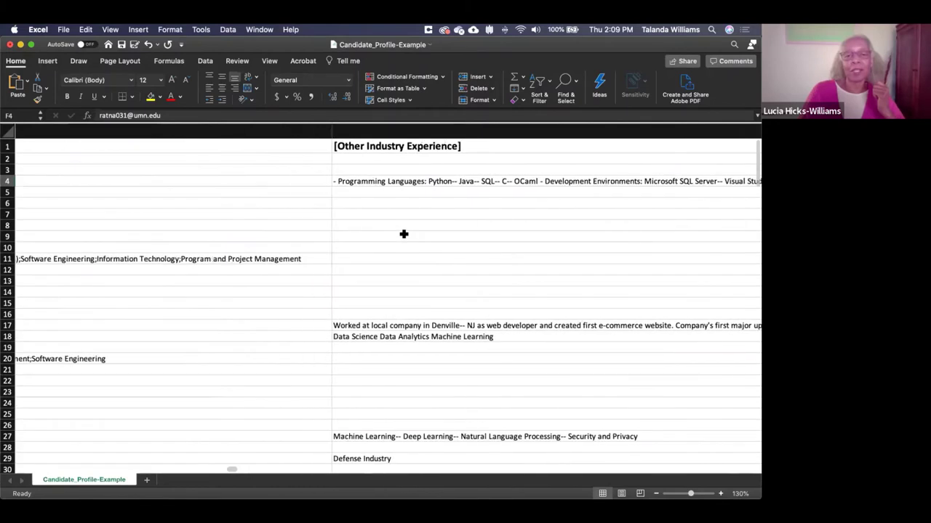
- Review the Other Industry Experience and Skills entries again, continuing up to the Languages Spoken column
{"action": "scroll", "coordinate": [404, 234], "scroll_direction": "right", "scroll_amount": 5}
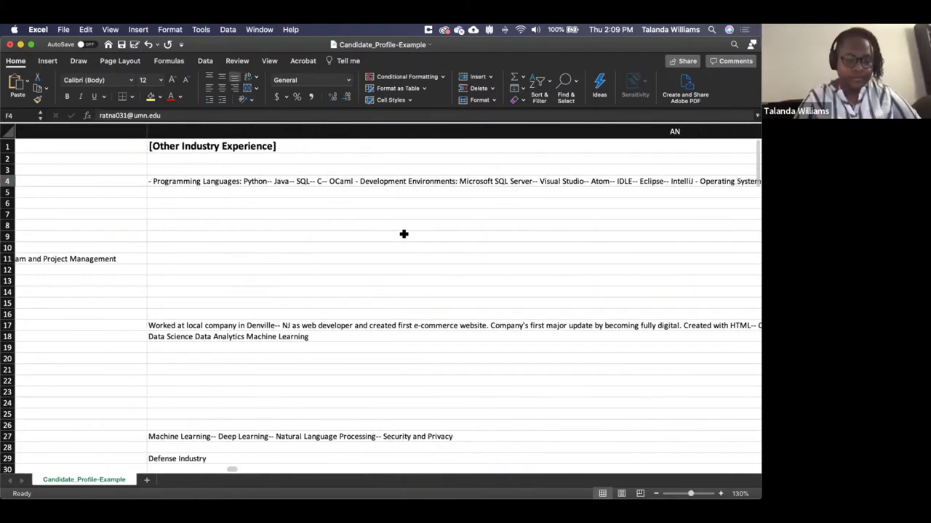
{"action": "scroll", "coordinate": [404, 234], "scroll_direction": "right", "scroll_amount": 8}
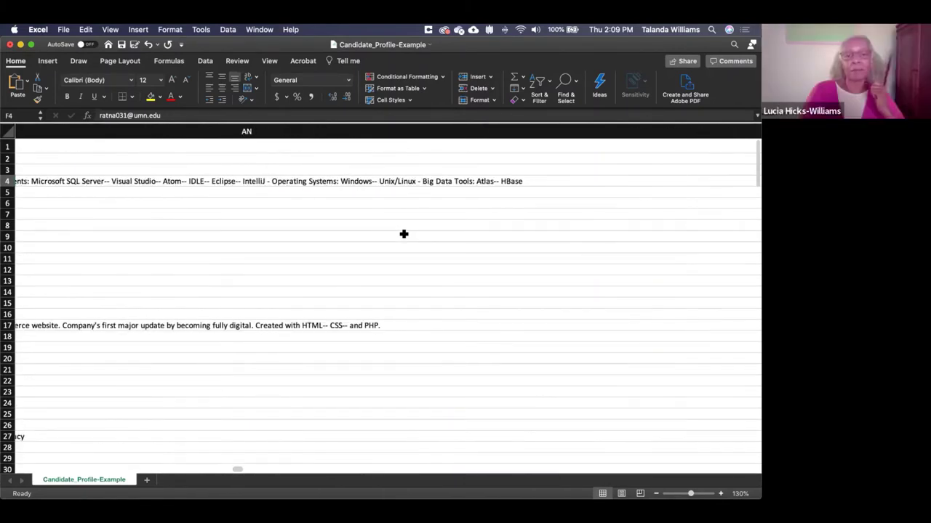
{"action": "scroll", "coordinate": [404, 234], "scroll_direction": "right", "scroll_amount": 3}
{"action": "scroll", "coordinate": [404, 234], "scroll_direction": "right", "scroll_amount": 4}
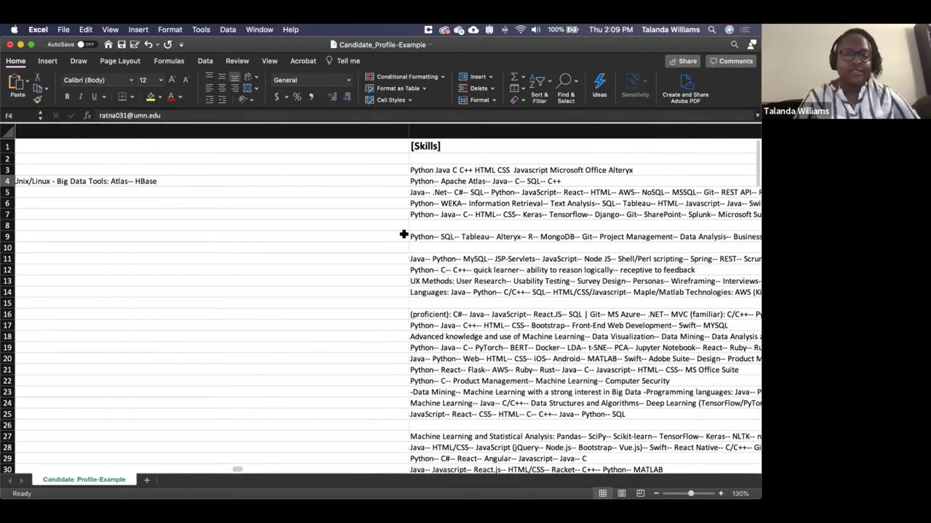
{"action": "scroll", "coordinate": [403, 234], "scroll_direction": "right", "scroll_amount": 7}
{"action": "scroll", "coordinate": [403, 234], "scroll_direction": "left", "scroll_amount": 2}
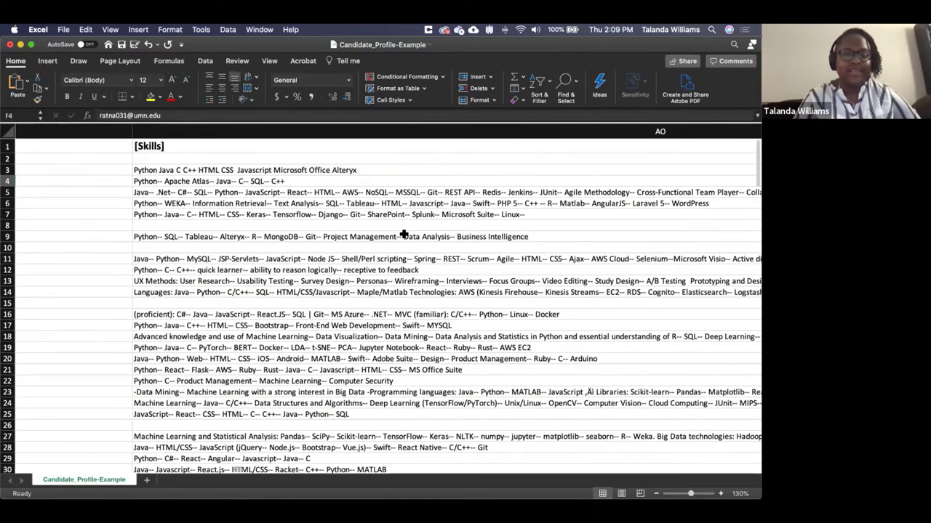
{"action": "scroll", "coordinate": [403, 234], "scroll_direction": "right", "scroll_amount": 10}
{"action": "scroll", "coordinate": [404, 234], "scroll_direction": "right", "scroll_amount": 3}
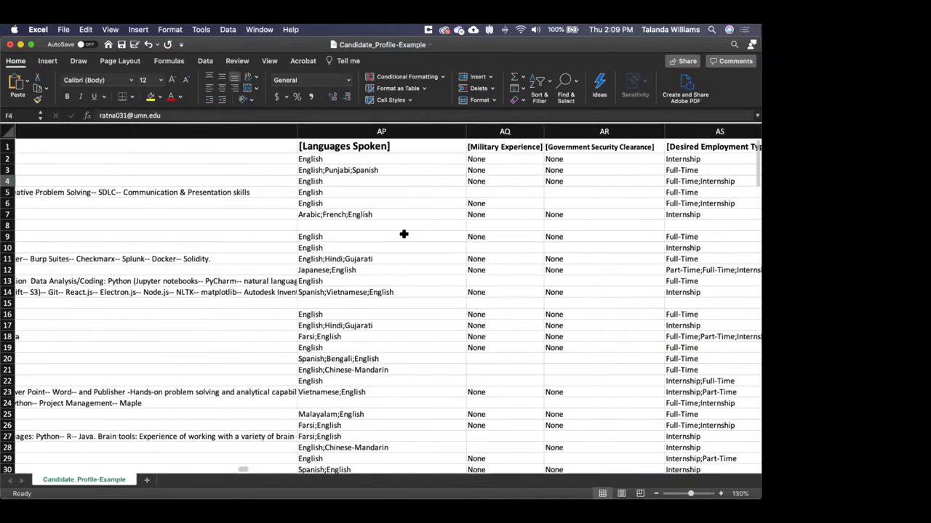
- Examine the job preference columns, from desired employment type and preferred states to academic positions, non-academic programs and Fields of Interest
{"action": "scroll", "coordinate": [404, 234], "scroll_direction": "right", "scroll_amount": 6}
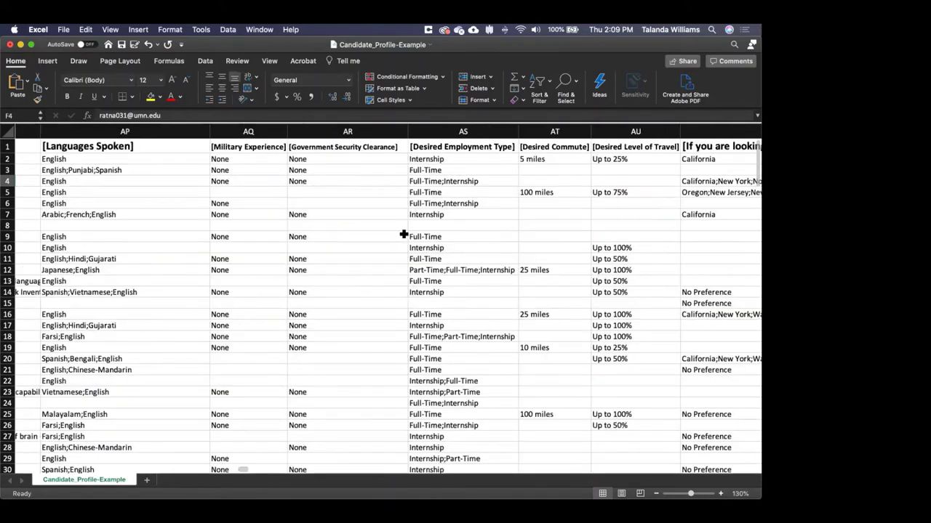
{"action": "scroll", "coordinate": [403, 235], "scroll_direction": "right", "scroll_amount": 2}
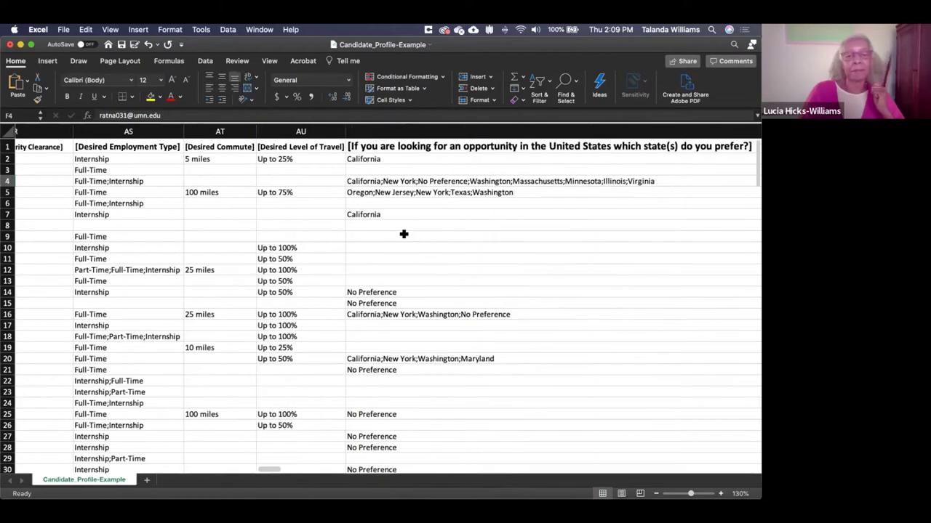
{"action": "scroll", "coordinate": [404, 234], "scroll_direction": "right", "scroll_amount": 2}
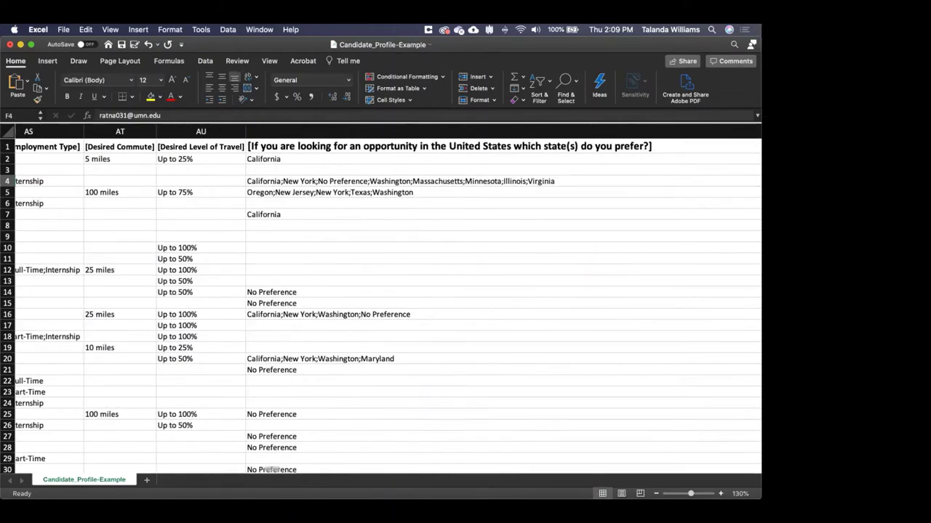
{"action": "scroll", "coordinate": [431, 251], "scroll_direction": "right", "scroll_amount": 8}
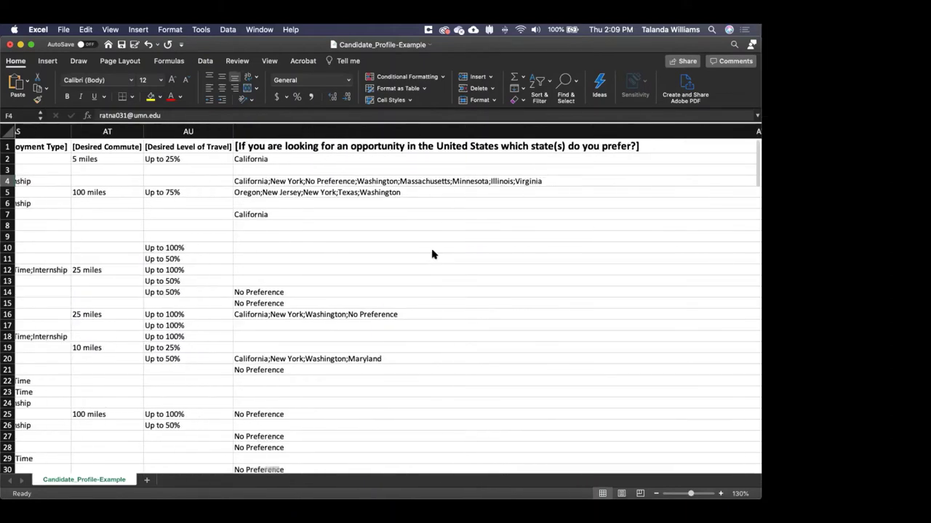
{"action": "scroll", "coordinate": [432, 254], "scroll_direction": "right", "scroll_amount": 3}
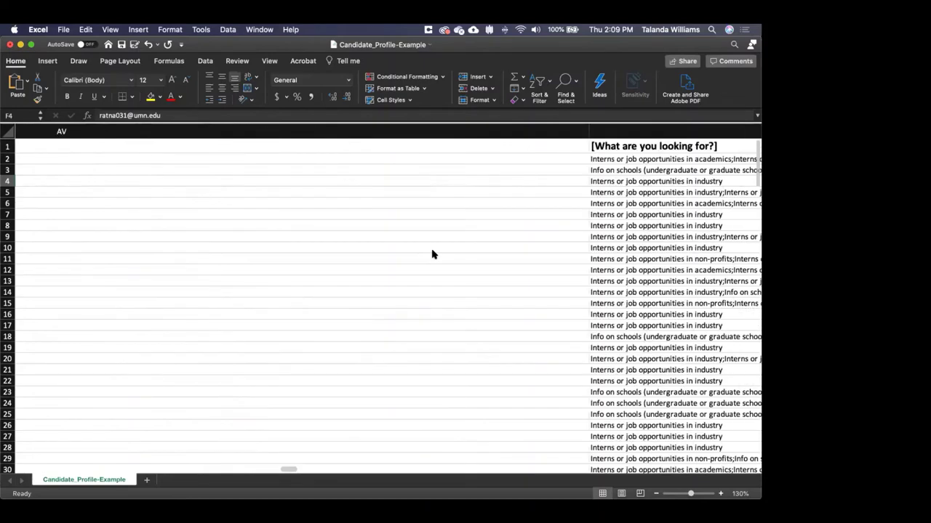
{"action": "scroll", "coordinate": [432, 254], "scroll_direction": "right", "scroll_amount": 5}
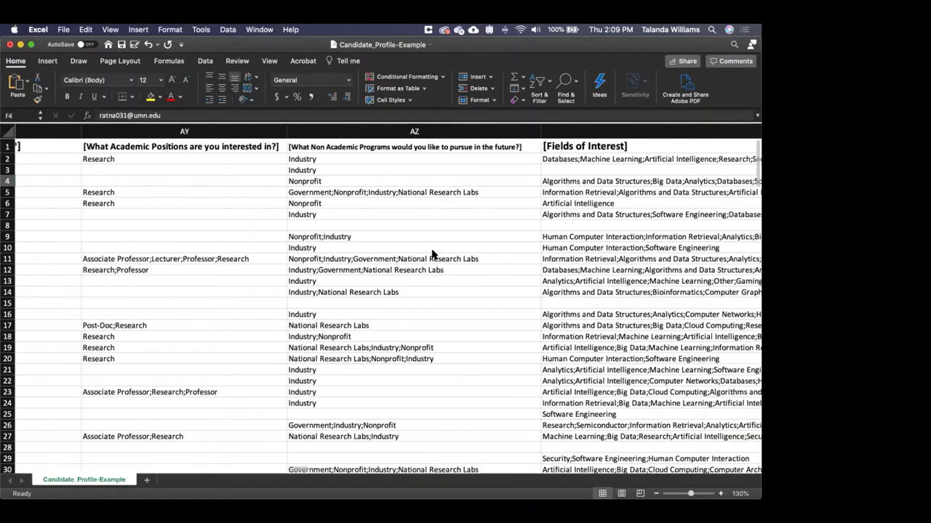
- Examine the Degree 1, Degree 2 and Degree 3 columns, including degree type, completion date, major, GPA and location
{"action": "scroll", "coordinate": [432, 254], "scroll_direction": "right", "scroll_amount": 15}
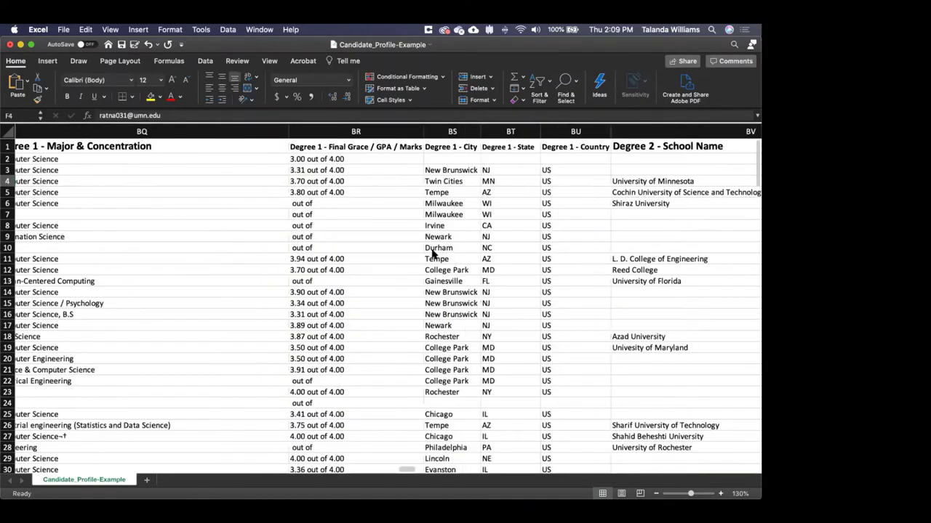
{"action": "scroll", "coordinate": [432, 254], "scroll_direction": "left", "scroll_amount": 2}
{"action": "scroll", "coordinate": [432, 253], "scroll_direction": "left", "scroll_amount": 3}
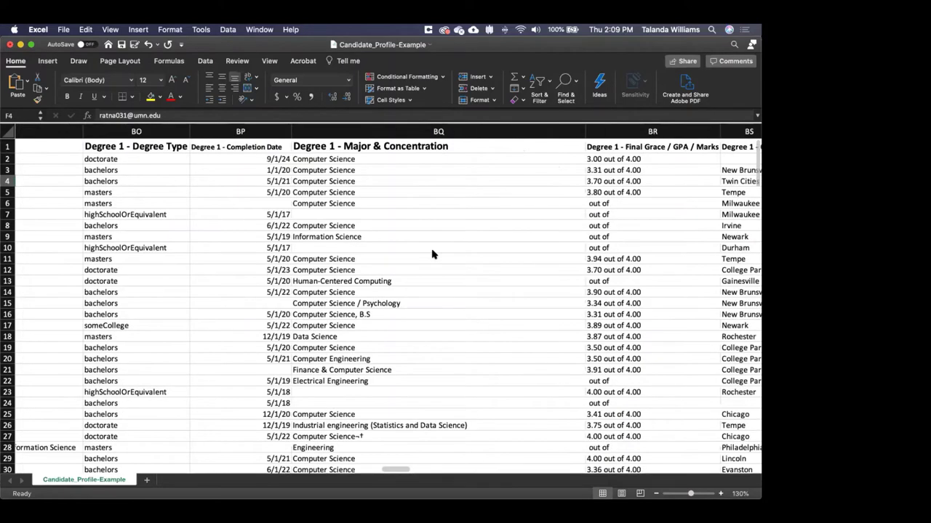
{"action": "scroll", "coordinate": [432, 254], "scroll_direction": "left", "scroll_amount": 3}
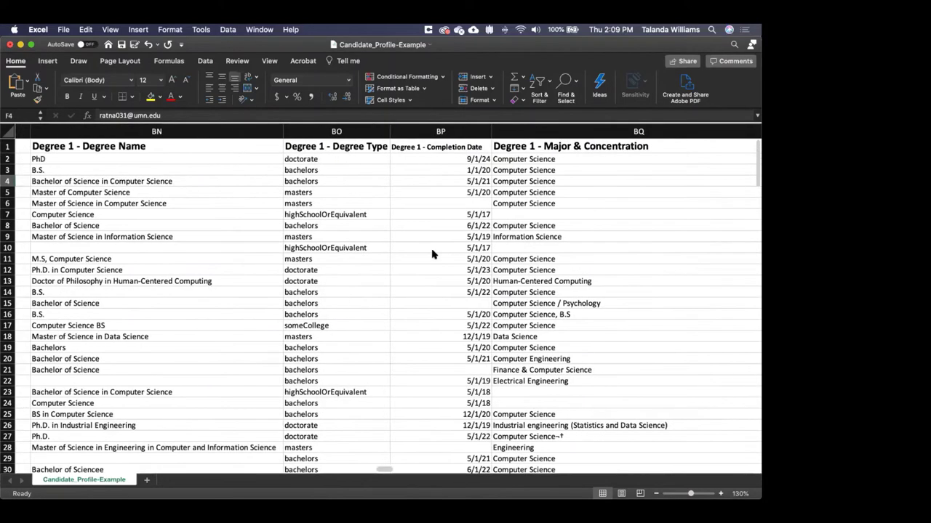
{"action": "scroll", "coordinate": [432, 254], "scroll_direction": "right", "scroll_amount": 1}
{"action": "scroll", "coordinate": [432, 254], "scroll_direction": "right", "scroll_amount": 3}
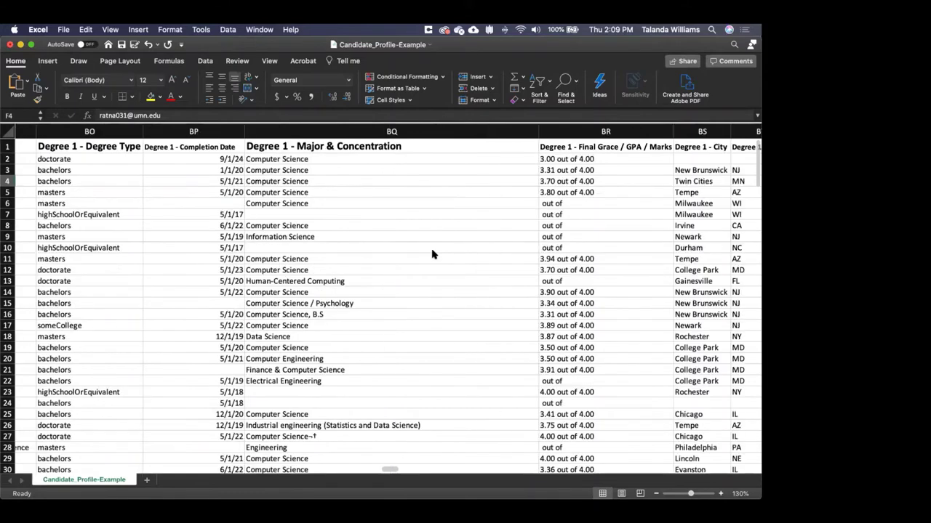
{"action": "scroll", "coordinate": [432, 254], "scroll_direction": "right", "scroll_amount": 4}
{"action": "scroll", "coordinate": [432, 253], "scroll_direction": "right", "scroll_amount": 15}
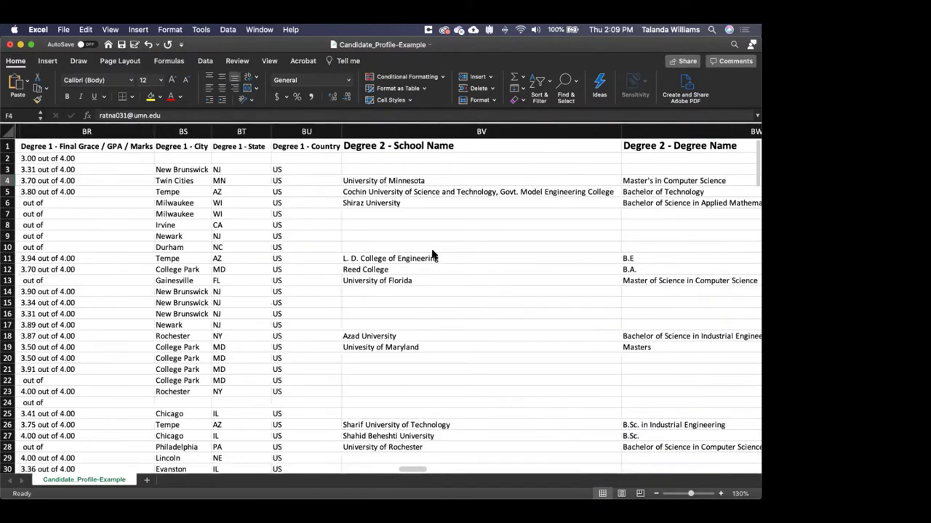
{"action": "scroll", "coordinate": [432, 254], "scroll_direction": "right", "scroll_amount": 6}
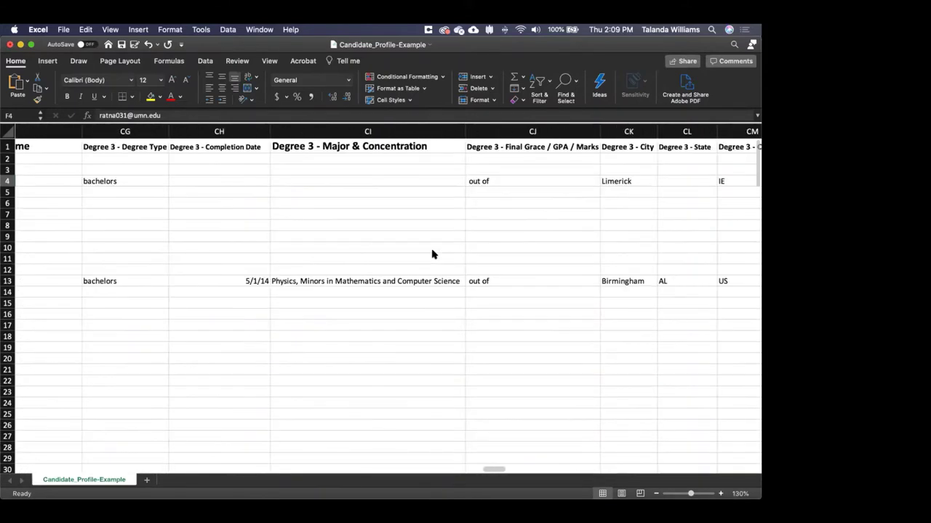
- Select the Position 1 employer name and title headers and examine that position's date, current status and location columns
{"action": "scroll", "coordinate": [432, 254], "scroll_direction": "right", "scroll_amount": 6}
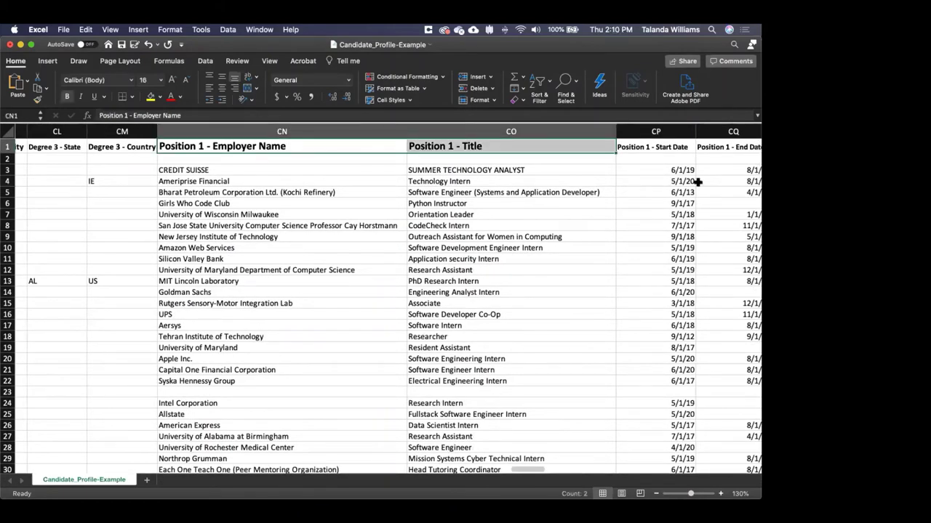
{"action": "scroll", "coordinate": [697, 182], "scroll_direction": "right", "scroll_amount": 3}
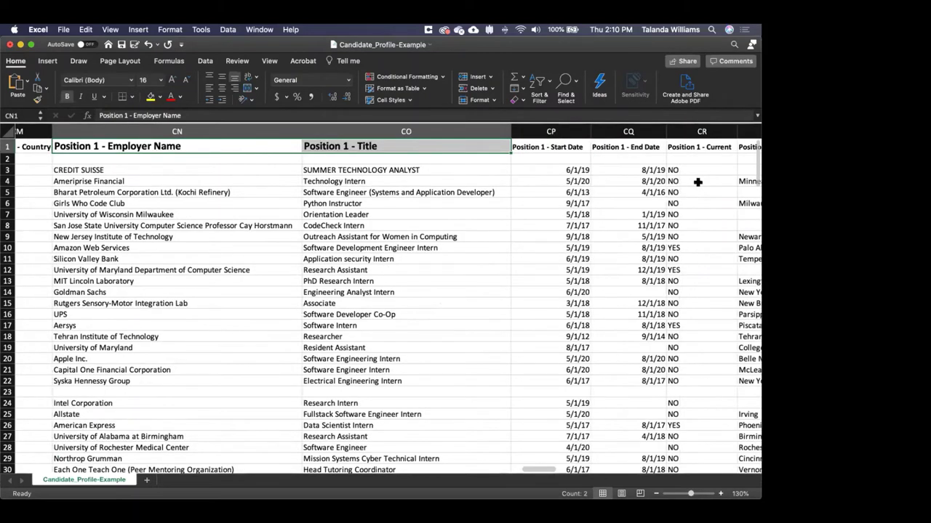
{"action": "scroll", "coordinate": [697, 182], "scroll_direction": "right", "scroll_amount": 6}
{"action": "scroll", "coordinate": [332, 148], "scroll_direction": "right", "scroll_amount": 8}
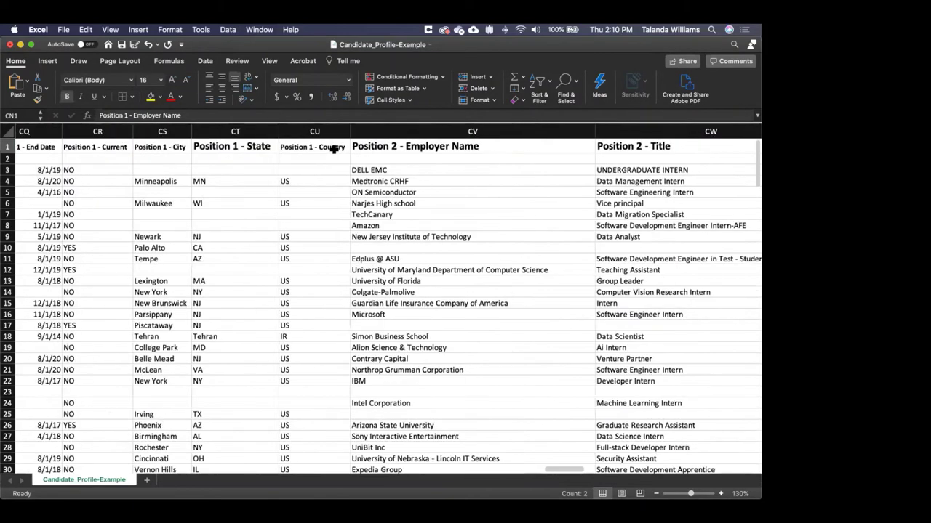
- Select the Position 2 - Employer Name and Position 2 - Title headers and view that position's start and end dates
{"action": "left_click", "coordinate": [364, 148]}
{"action": "scroll", "coordinate": [488, 147], "scroll_direction": "right", "scroll_amount": 3}
{"action": "left_click", "coordinate": [511, 147], "text": "shift"}
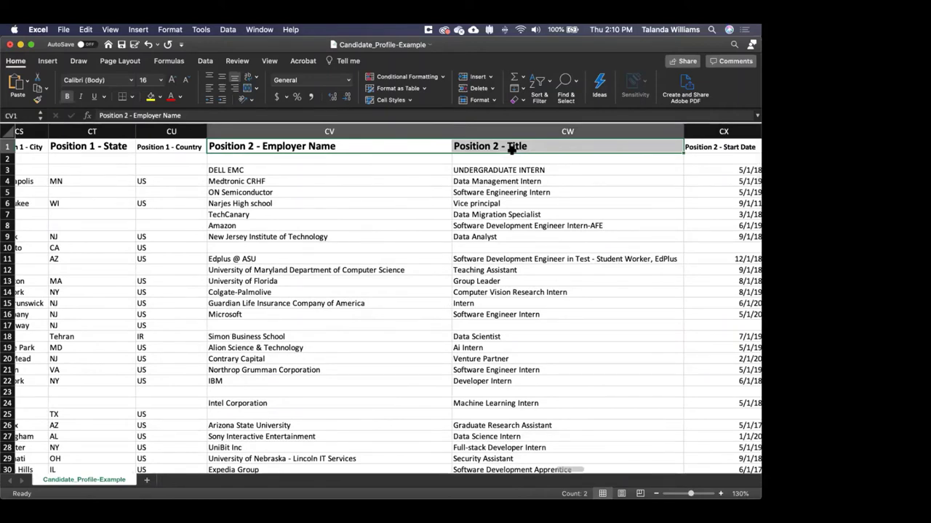
{"action": "scroll", "coordinate": [511, 149], "scroll_direction": "right", "scroll_amount": 3}
{"action": "scroll", "coordinate": [511, 150], "scroll_direction": "right", "scroll_amount": 1}
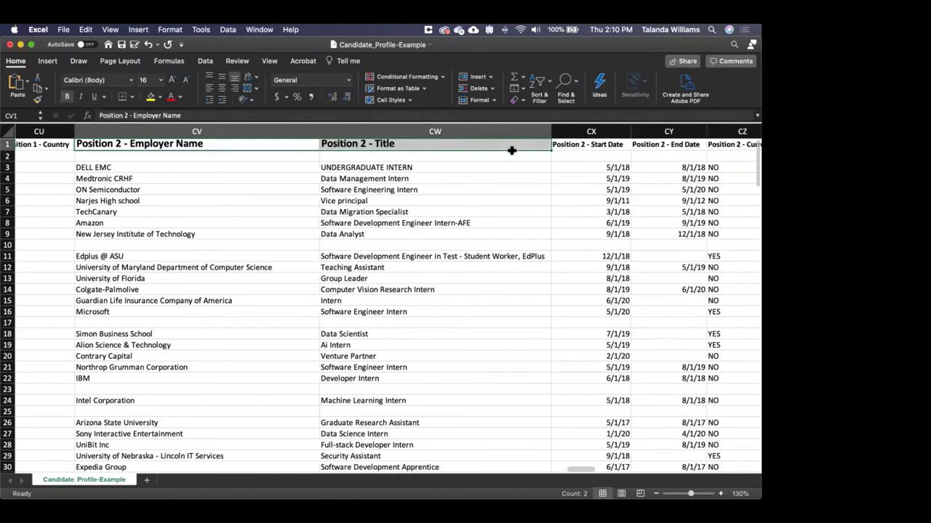
- Go back past the Position 1 columns to review the Degree 3 and Degree 2 education columns
{"action": "scroll", "coordinate": [511, 150], "scroll_direction": "left", "scroll_amount": 5}
{"action": "scroll", "coordinate": [511, 151], "scroll_direction": "left", "scroll_amount": 5}
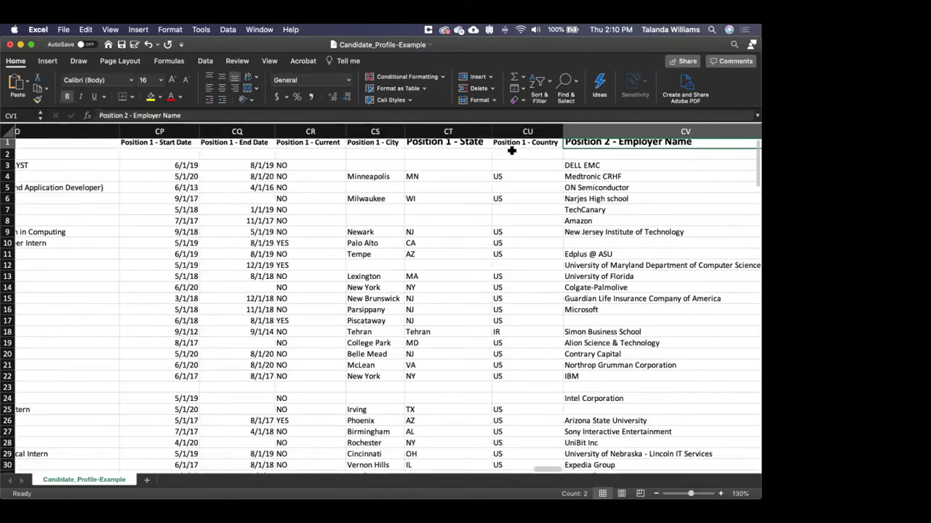
{"action": "scroll", "coordinate": [511, 151], "scroll_direction": "left", "scroll_amount": 15}
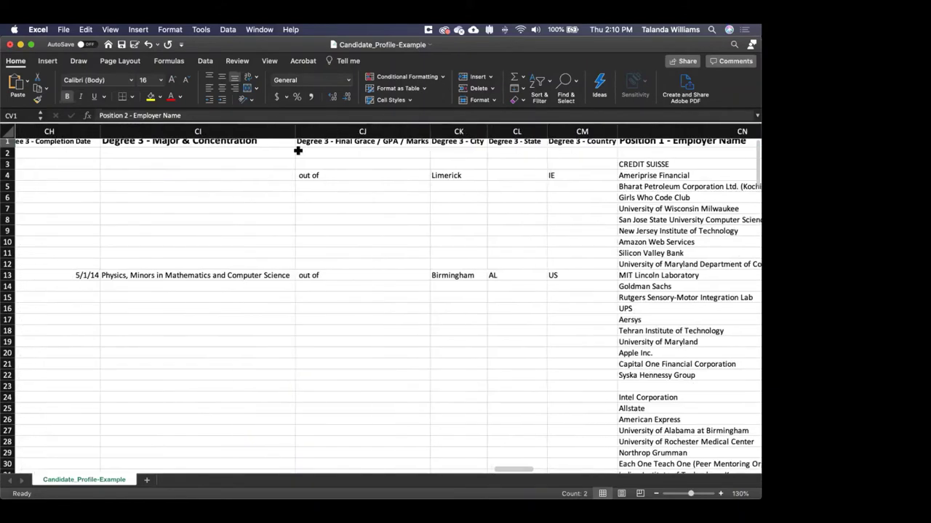
{"action": "scroll", "coordinate": [211, 161], "scroll_direction": "left", "scroll_amount": 8}
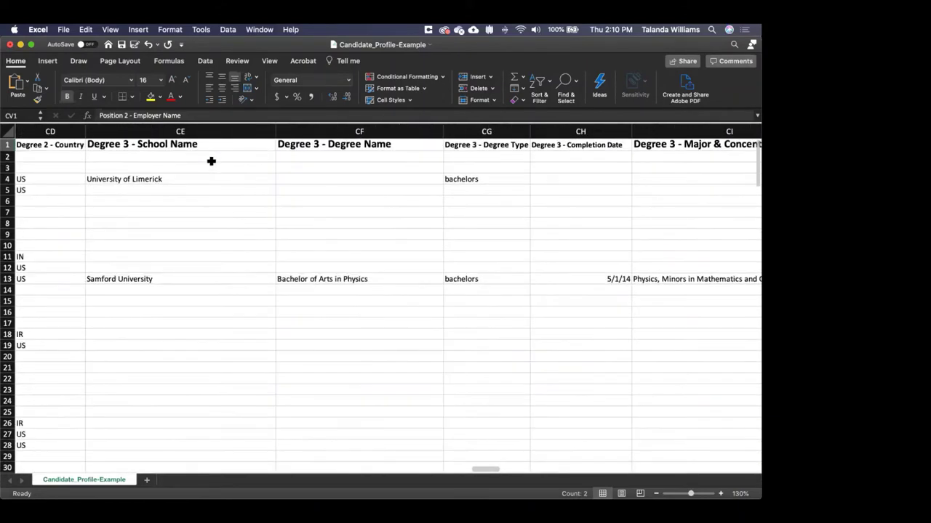
{"action": "scroll", "coordinate": [210, 161], "scroll_direction": "left", "scroll_amount": 3}
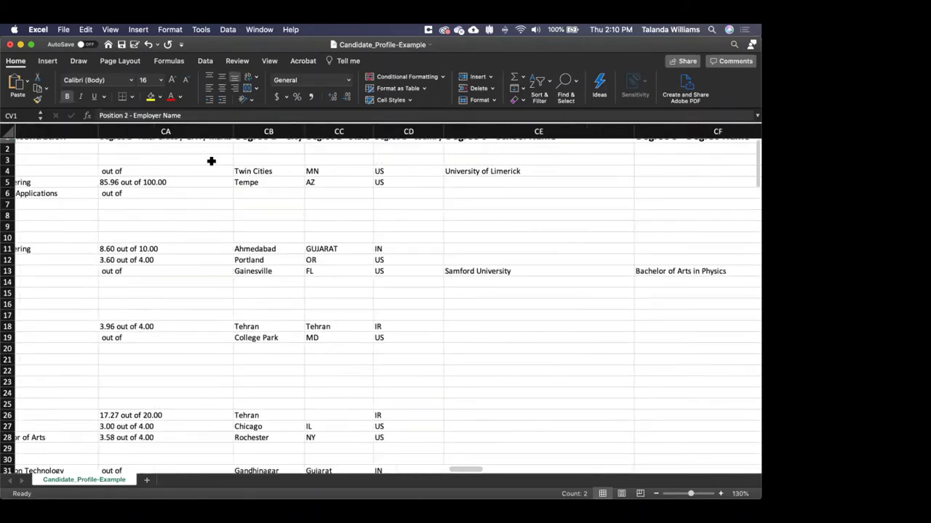
{"action": "scroll", "coordinate": [211, 161], "scroll_direction": "left", "scroll_amount": 3}
{"action": "scroll", "coordinate": [211, 160], "scroll_direction": "left", "scroll_amount": 4}
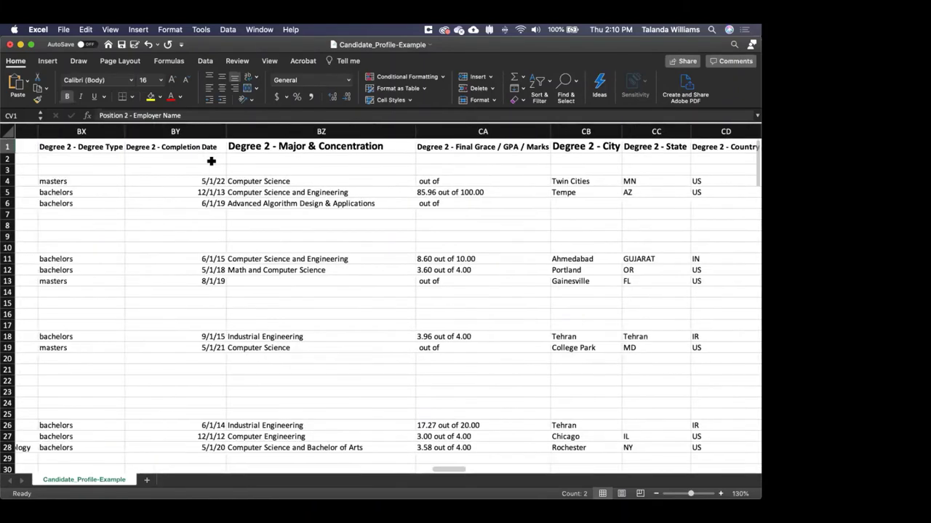
- Go back through the Degree 2 columns and select the Degree 1 completion date through country cells in the first two rows, then cell BQ4
{"action": "scroll", "coordinate": [211, 161], "scroll_direction": "left", "scroll_amount": 4}
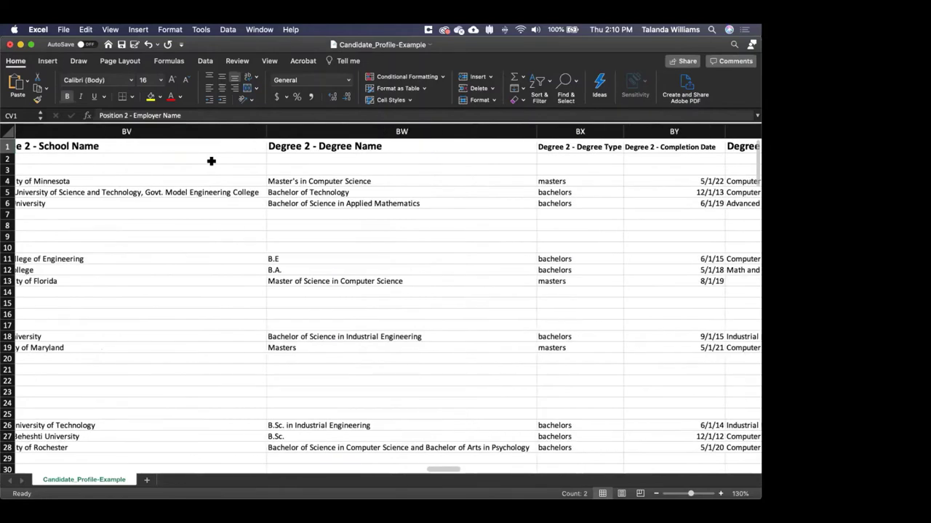
{"action": "scroll", "coordinate": [211, 161], "scroll_direction": "left", "scroll_amount": 4}
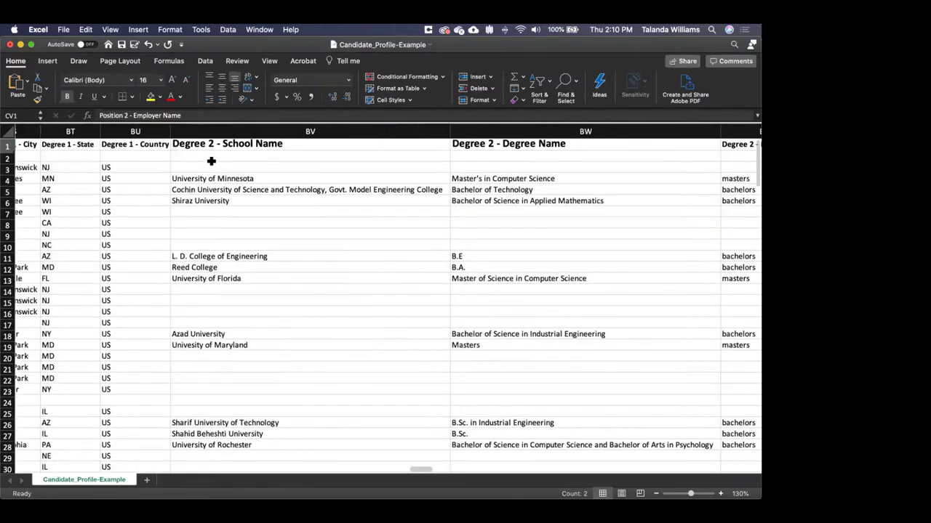
{"action": "scroll", "coordinate": [147, 162], "scroll_direction": "left", "scroll_amount": 3}
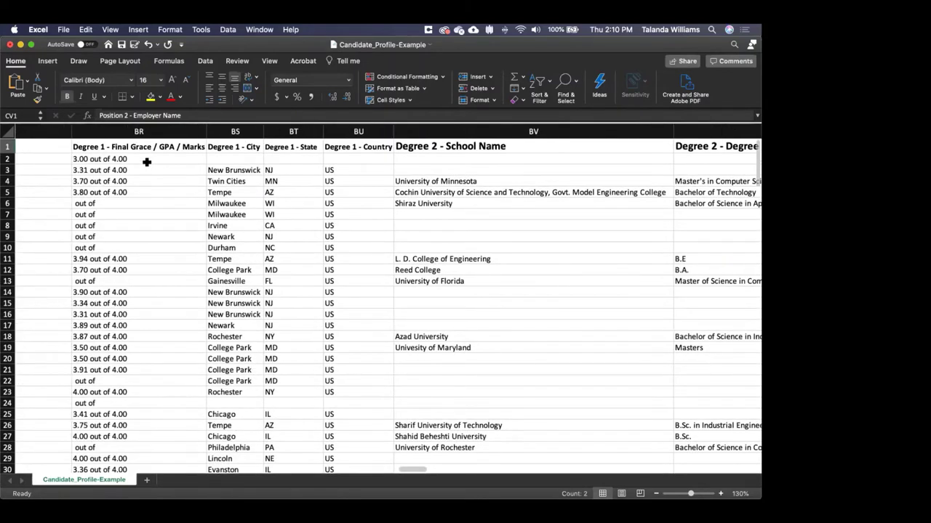
{"action": "scroll", "coordinate": [147, 162], "scroll_direction": "left", "scroll_amount": 3}
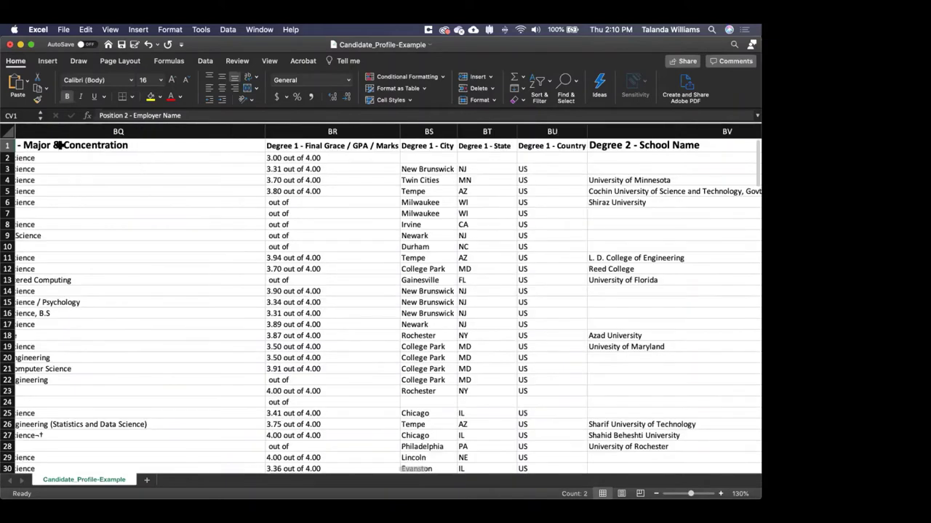
{"action": "scroll", "coordinate": [61, 146], "scroll_direction": "left", "scroll_amount": 2}
{"action": "scroll", "coordinate": [297, 147], "scroll_direction": "left", "scroll_amount": 2}
{"action": "left_click_drag", "start_coordinate": [80, 147], "coordinate": [756, 157]}
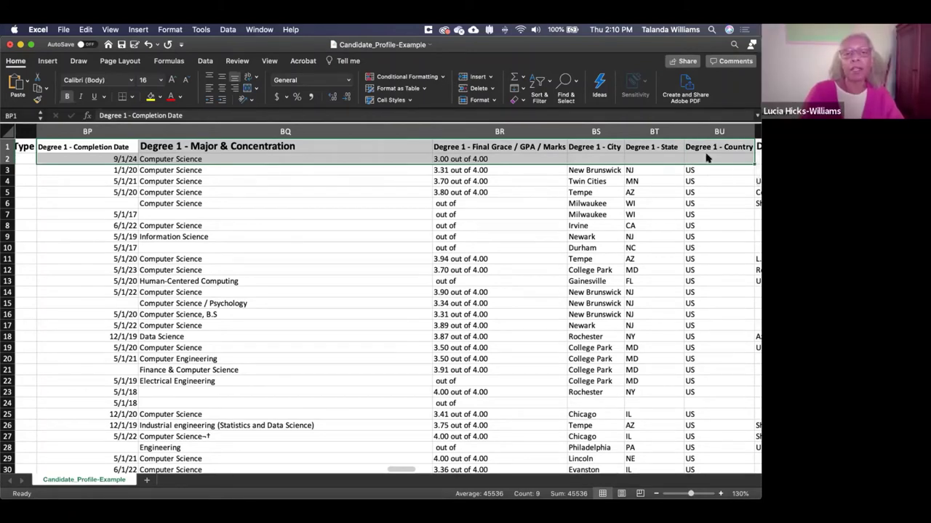
{"action": "left_click", "coordinate": [395, 179]}
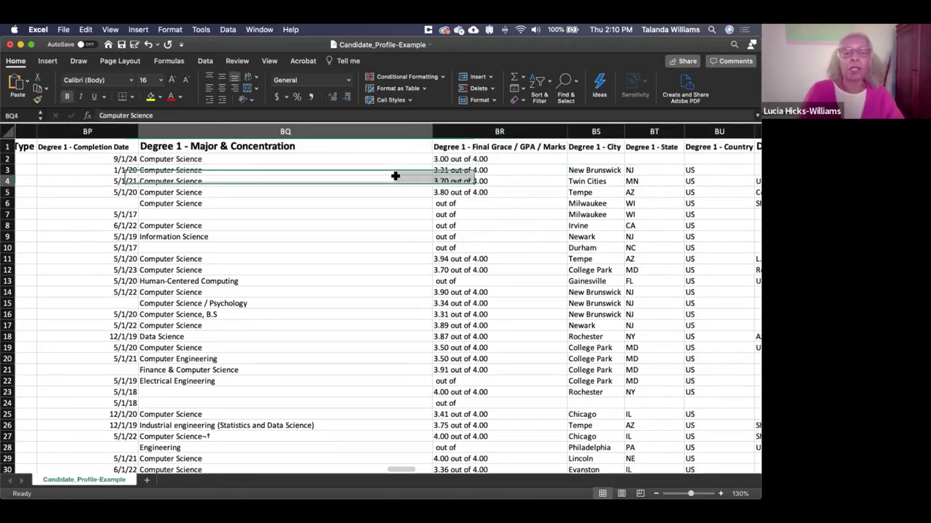
- Select the Degree 1 - Completion Date header and review the adjacent Degree 1 degree name, degree type and major columns
{"action": "scroll", "coordinate": [163, 138], "scroll_direction": "left", "scroll_amount": 1}
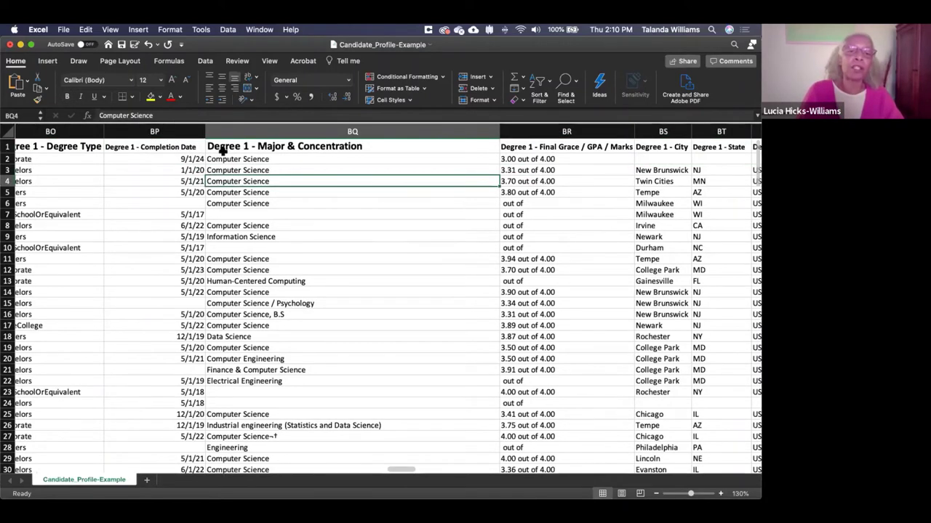
{"action": "scroll", "coordinate": [223, 152], "scroll_direction": "left", "scroll_amount": 1}
{"action": "left_click", "coordinate": [284, 146]}
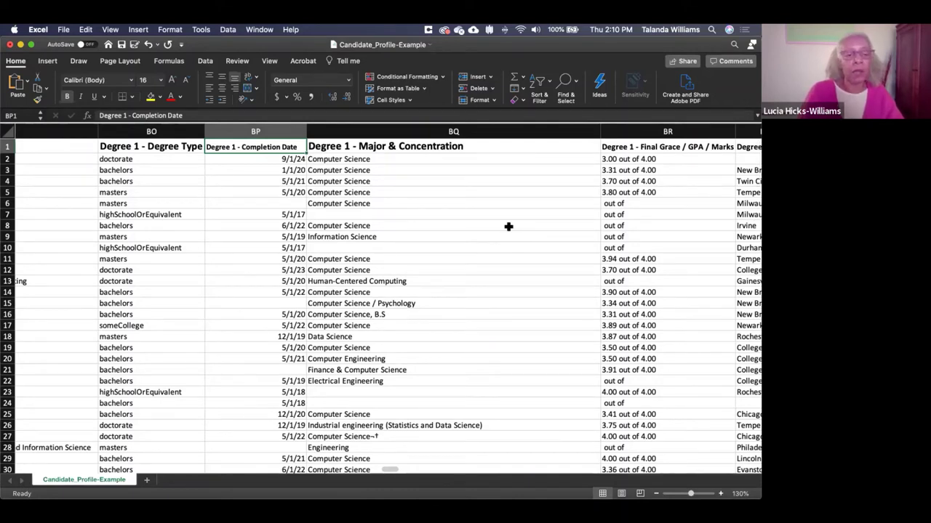
{"action": "scroll", "coordinate": [509, 226], "scroll_direction": "left", "scroll_amount": 3}
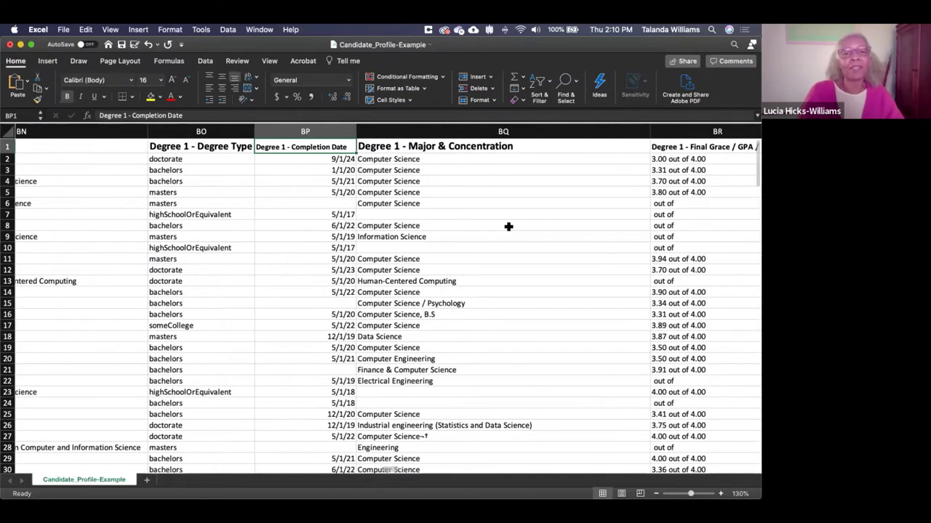
{"action": "scroll", "coordinate": [508, 227], "scroll_direction": "left", "scroll_amount": 3}
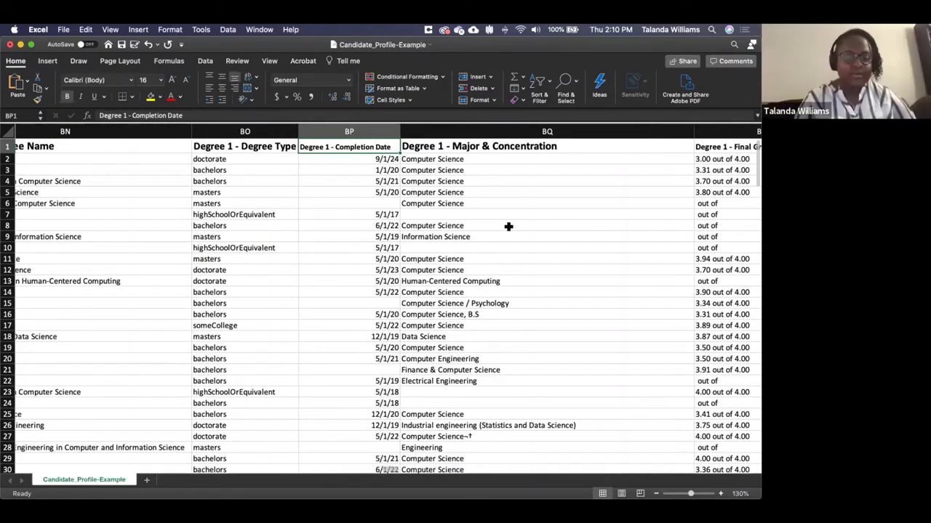
{"action": "scroll", "coordinate": [508, 227], "scroll_direction": "left", "scroll_amount": 1}
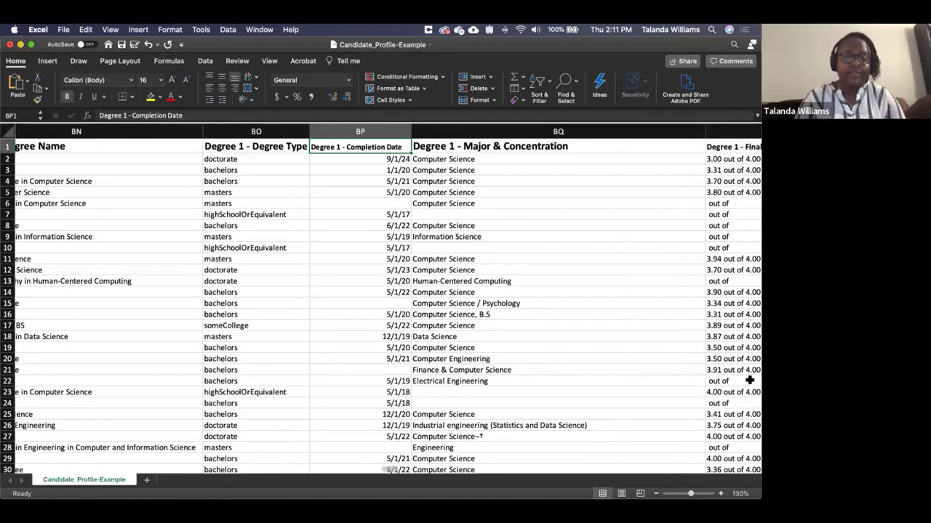
{"action": "scroll", "coordinate": [382, 284], "scroll_direction": "left", "scroll_amount": 1}
{"action": "scroll", "coordinate": [382, 284], "scroll_direction": "left", "scroll_amount": 5}
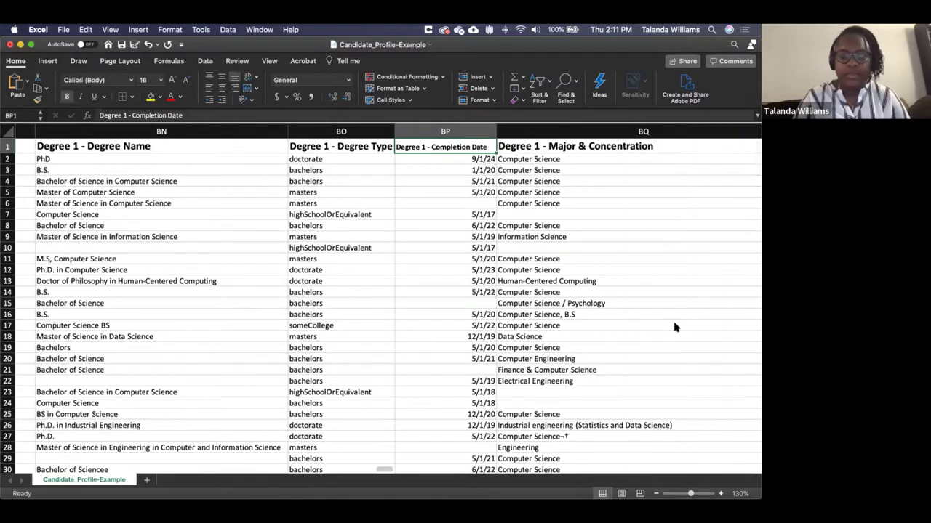
- Switch to Chrome and review the downloaded resume PDF, including the candidate's details, preferences and attached resume, ending back at its beginning
{"action": "key", "text": "super+Tab"}
{"action": "scroll", "coordinate": [565, 301], "scroll_direction": "up", "scroll_amount": 2}
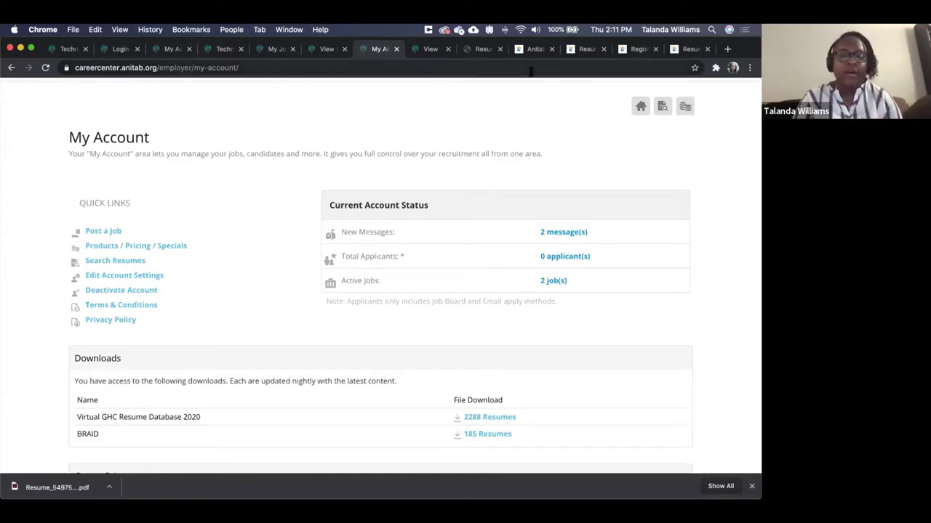
{"action": "mouse_move", "coordinate": [500, 95]}
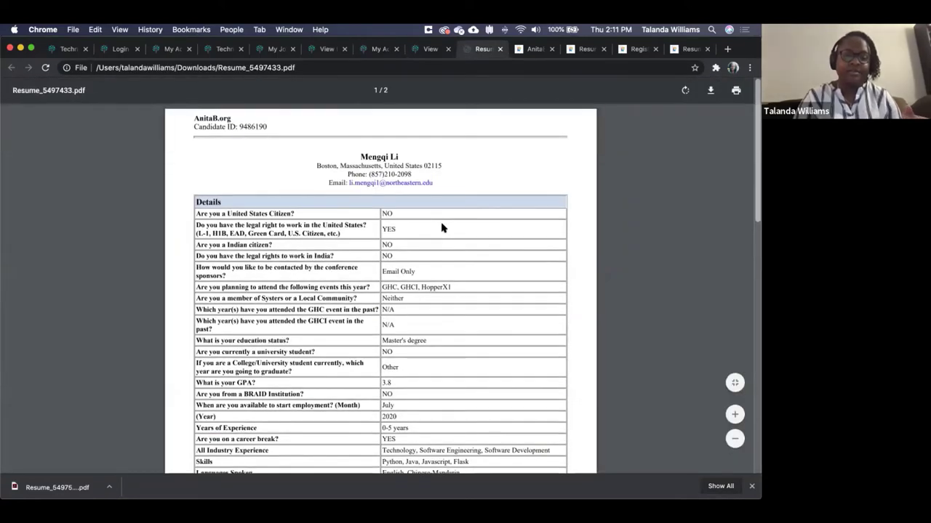
{"action": "scroll", "coordinate": [441, 227], "scroll_direction": "down", "scroll_amount": 2}
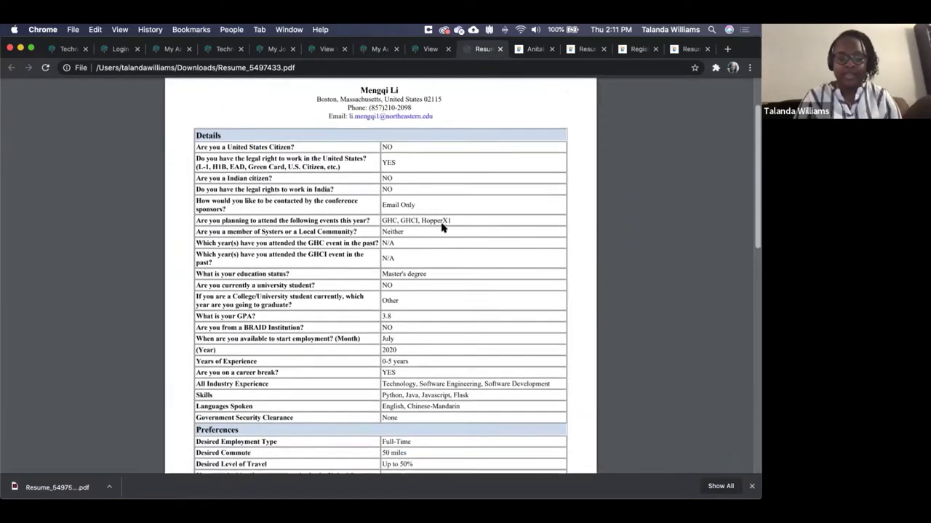
{"action": "scroll", "coordinate": [441, 227], "scroll_direction": "down", "scroll_amount": 5}
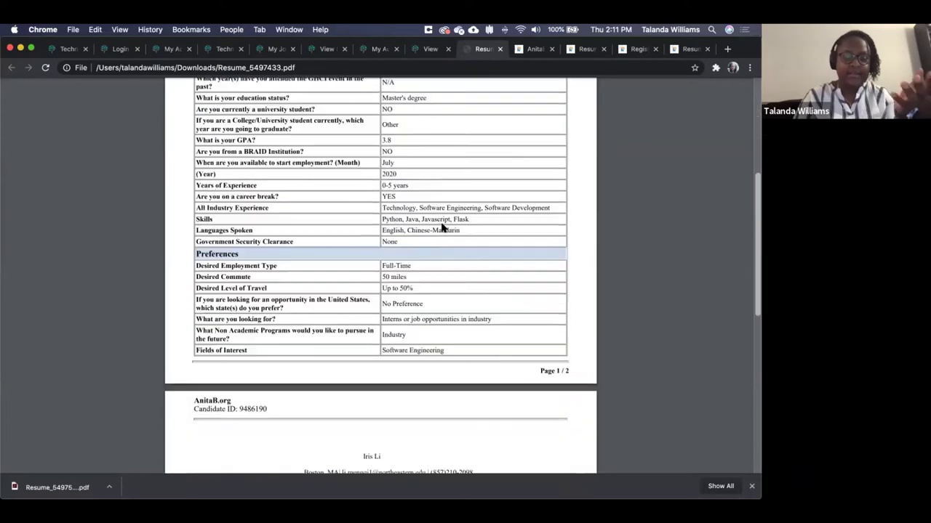
{"action": "scroll", "coordinate": [442, 228], "scroll_direction": "down", "scroll_amount": 6}
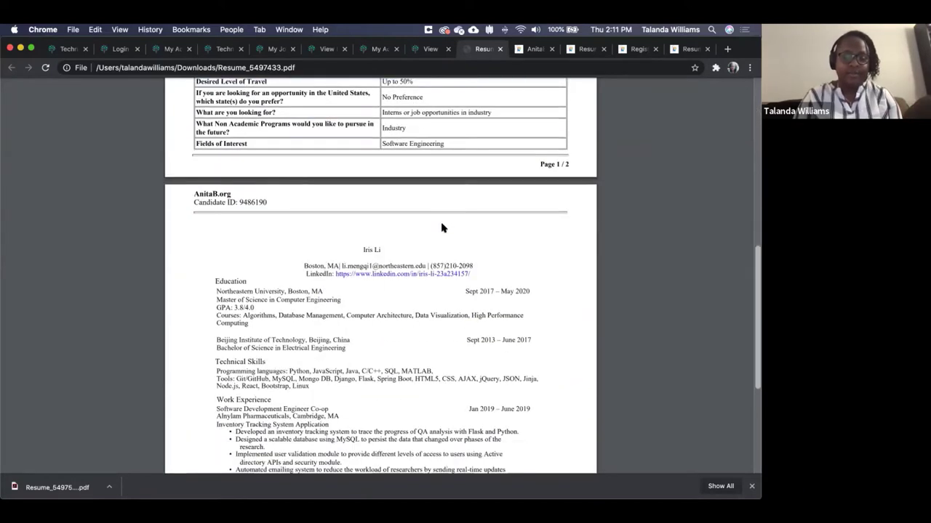
{"action": "scroll", "coordinate": [441, 227], "scroll_direction": "down", "scroll_amount": 3}
{"action": "key", "text": "Home"}
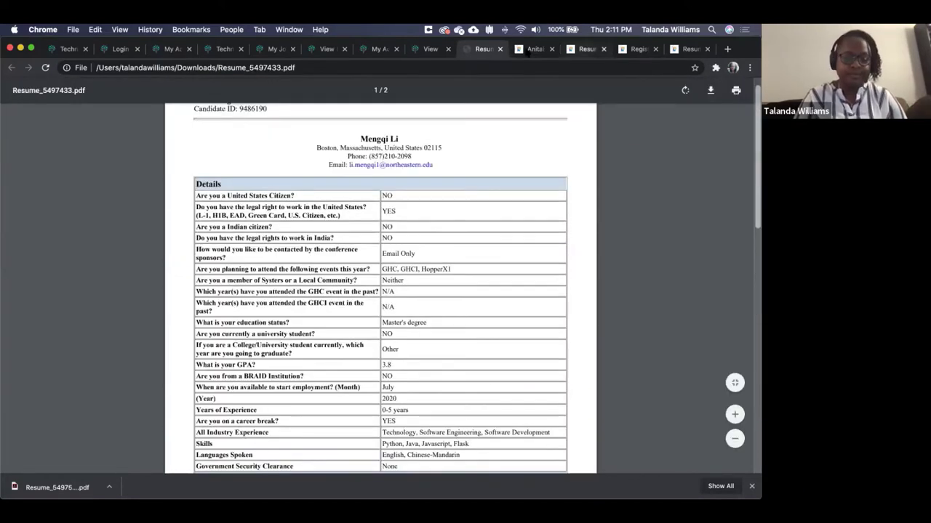
- Show the AnitaB.org portals home page and view its Discover New Talent section
{"action": "left_click", "coordinate": [527, 47]}
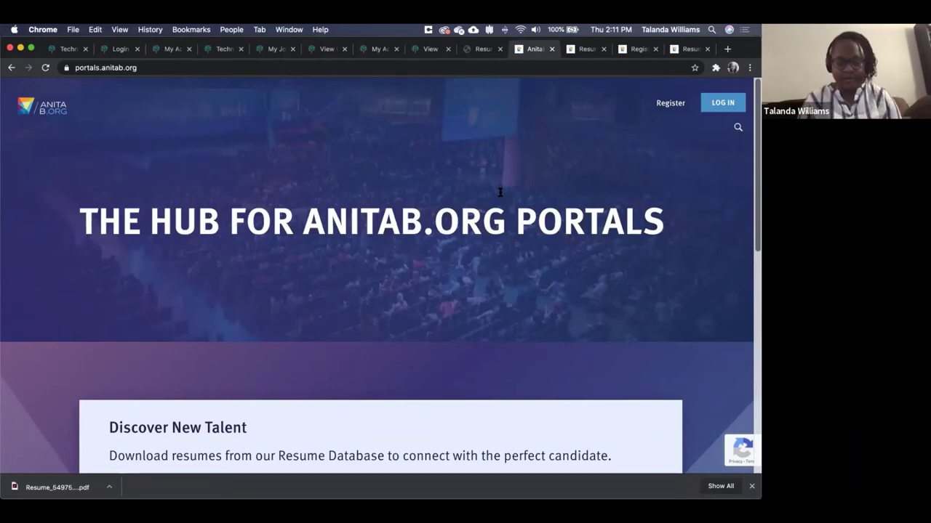
{"action": "scroll", "coordinate": [466, 250], "scroll_direction": "down", "scroll_amount": 2}
{"action": "scroll", "coordinate": [466, 249], "scroll_direction": "down", "scroll_amount": 1}
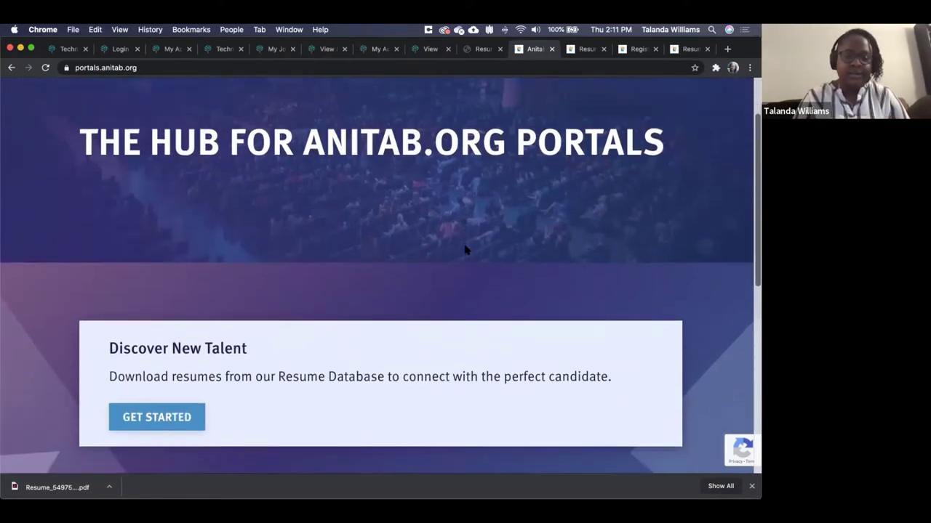
{"action": "scroll", "coordinate": [442, 270], "scroll_direction": "up", "scroll_amount": 3}
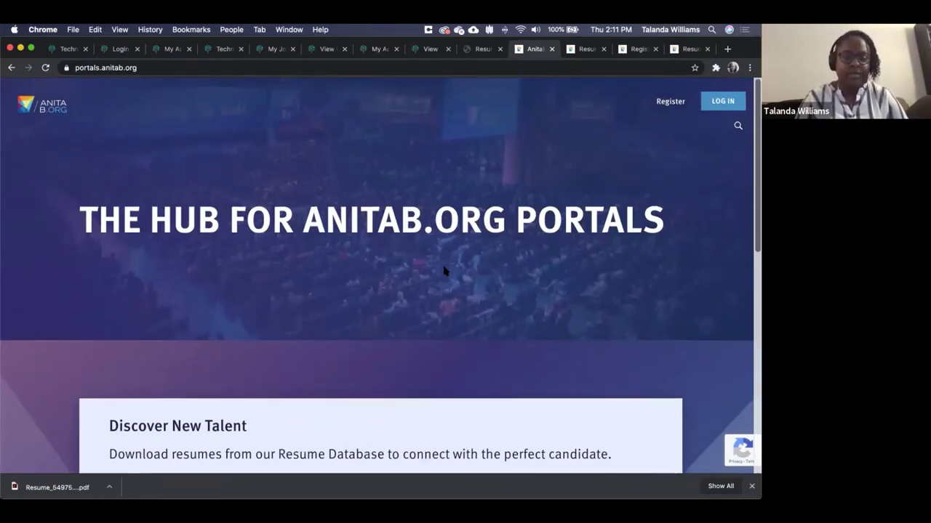
{"action": "scroll", "coordinate": [445, 270], "scroll_direction": "down", "scroll_amount": 1}
{"action": "scroll", "coordinate": [445, 270], "scroll_direction": "down", "scroll_amount": 2}
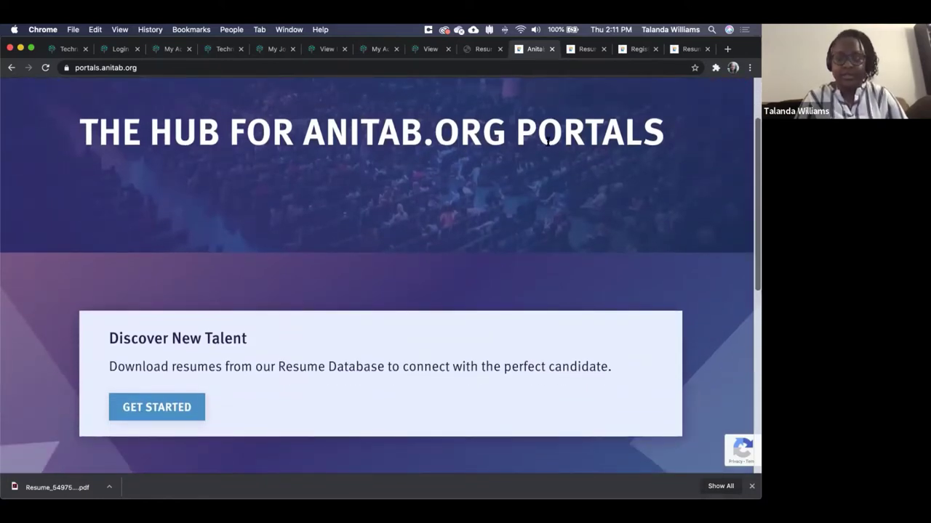
- Show the logged-out Resume Downloads page and examine its existing user login and new user registration forms
{"action": "left_click", "coordinate": [587, 49]}
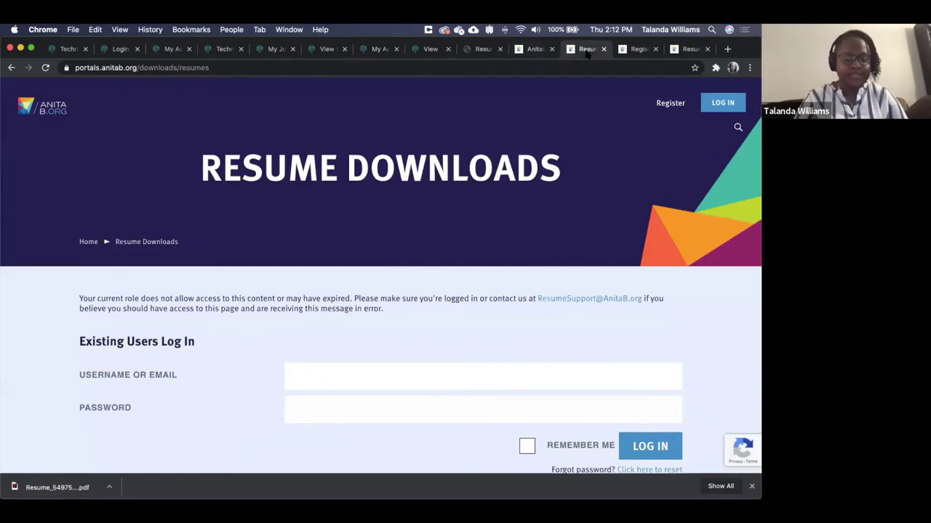
{"action": "scroll", "coordinate": [385, 146], "scroll_direction": "down", "scroll_amount": 1}
{"action": "scroll", "coordinate": [372, 169], "scroll_direction": "up", "scroll_amount": 1}
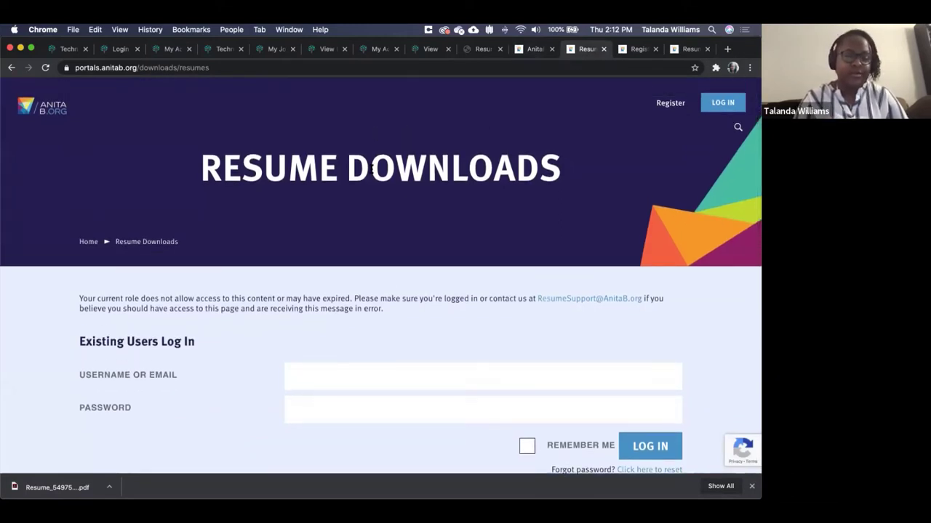
{"action": "scroll", "coordinate": [371, 168], "scroll_direction": "down", "scroll_amount": 3}
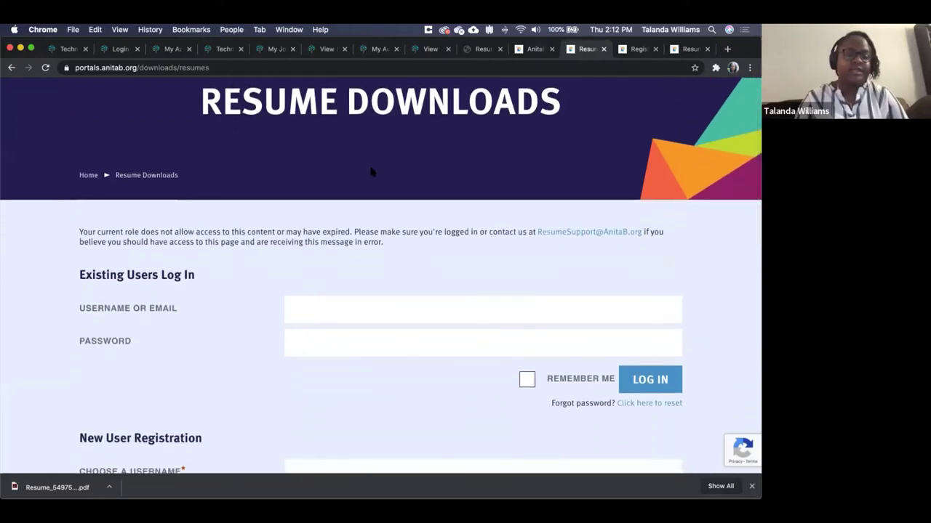
{"action": "scroll", "coordinate": [371, 172], "scroll_direction": "down", "scroll_amount": 3}
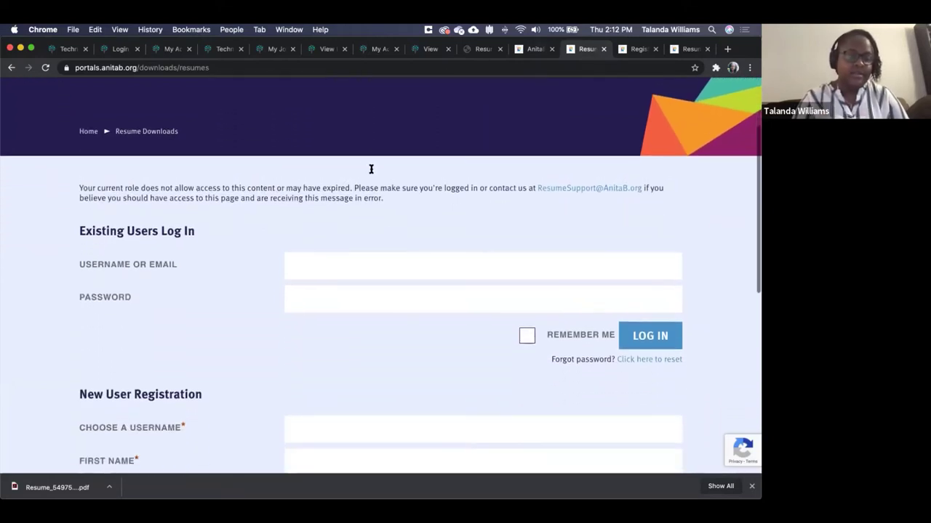
{"action": "scroll", "coordinate": [167, 219], "scroll_direction": "down", "scroll_amount": 1}
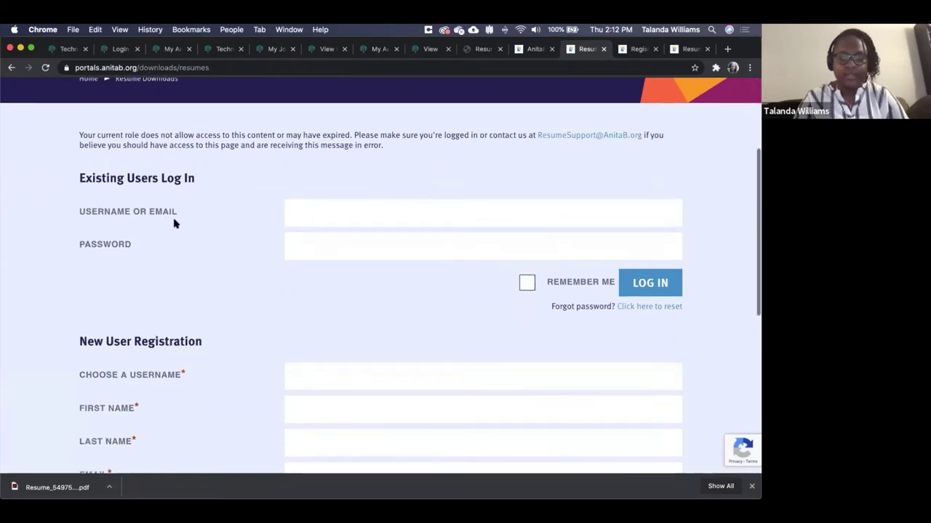
{"action": "scroll", "coordinate": [174, 224], "scroll_direction": "down", "scroll_amount": 2}
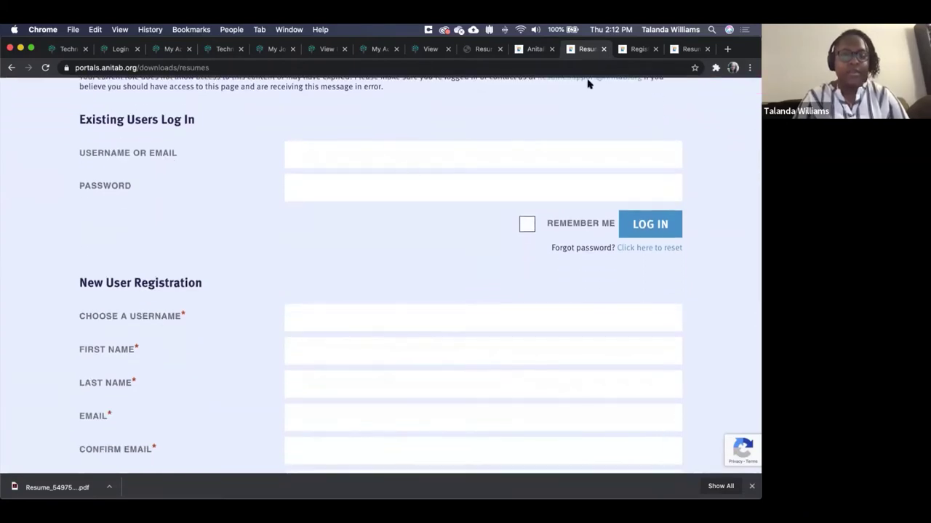
- Show the Register for Access page and examine the New User Registration fields, including the registration code, then return to the page's beginning
{"action": "left_click", "coordinate": [631, 49]}
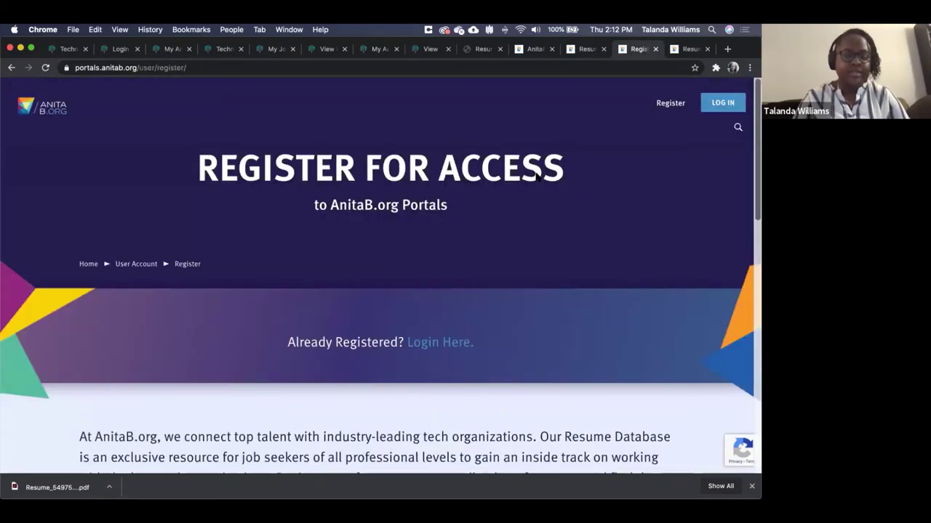
{"action": "scroll", "coordinate": [537, 177], "scroll_direction": "down", "scroll_amount": 5}
{"action": "scroll", "coordinate": [536, 174], "scroll_direction": "down", "scroll_amount": 10}
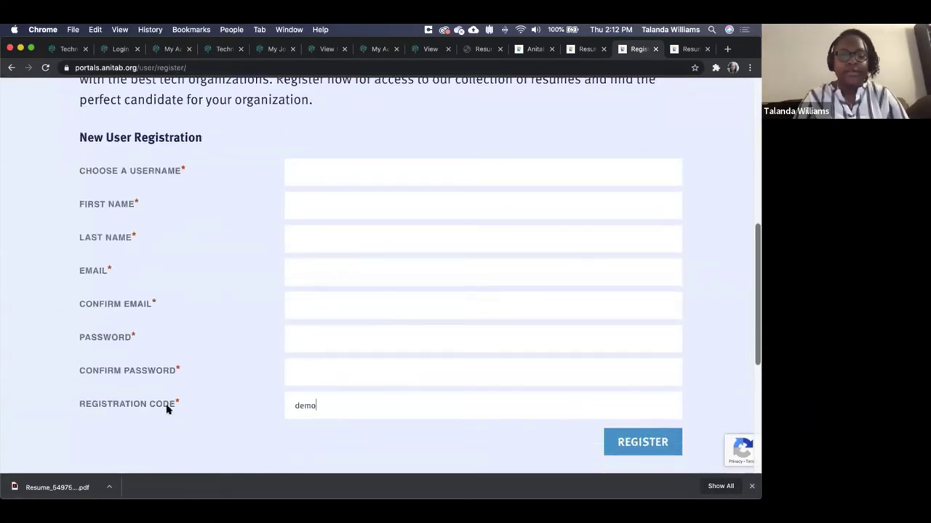
{"action": "scroll", "coordinate": [142, 406], "scroll_direction": "down", "scroll_amount": 1}
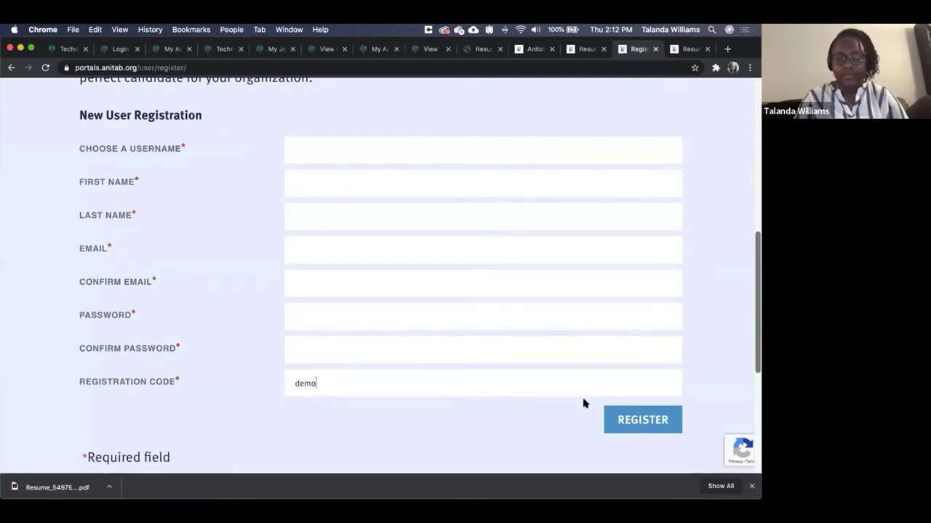
{"action": "scroll", "coordinate": [583, 403], "scroll_direction": "up", "scroll_amount": 3}
{"action": "scroll", "coordinate": [583, 400], "scroll_direction": "up", "scroll_amount": 3}
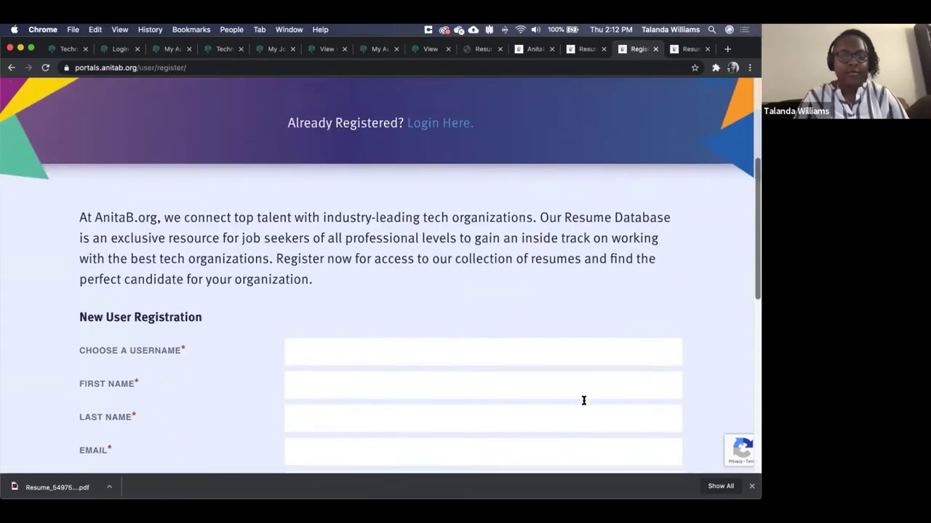
{"action": "scroll", "coordinate": [583, 401], "scroll_direction": "up", "scroll_amount": 4}
{"action": "scroll", "coordinate": [583, 402], "scroll_direction": "up", "scroll_amount": 2}
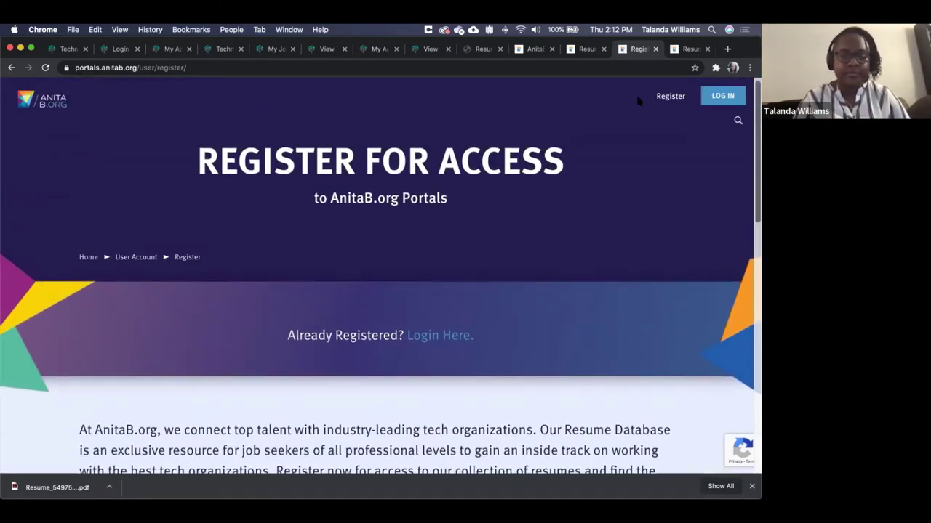
- Show the logged-in Resume Downloads page and select the July Week1 and June 2020 archives
{"action": "left_click", "coordinate": [676, 50]}
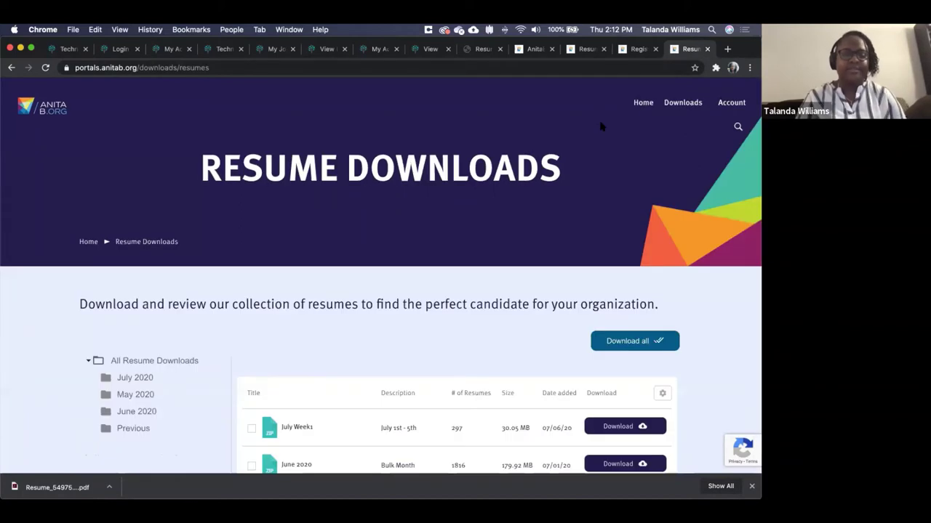
{"action": "scroll", "coordinate": [600, 127], "scroll_direction": "down", "scroll_amount": 1}
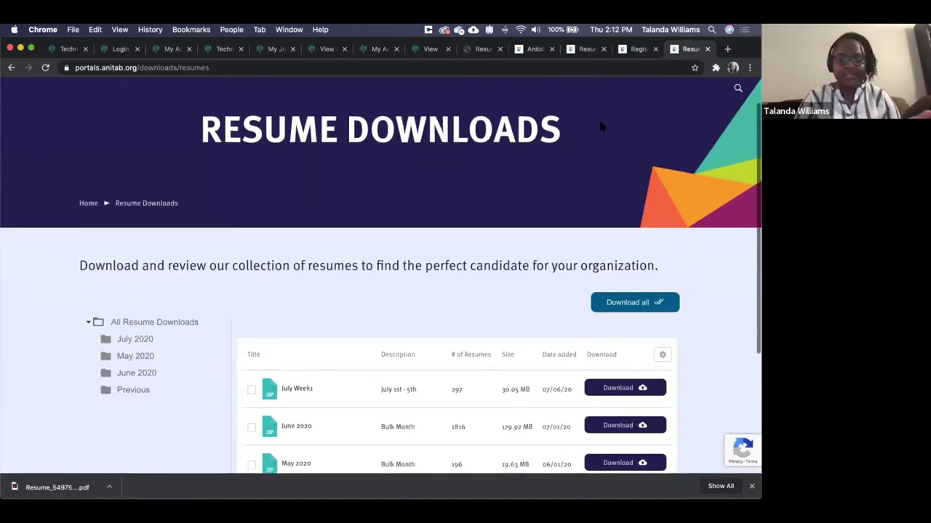
{"action": "scroll", "coordinate": [600, 127], "scroll_direction": "down", "scroll_amount": 2}
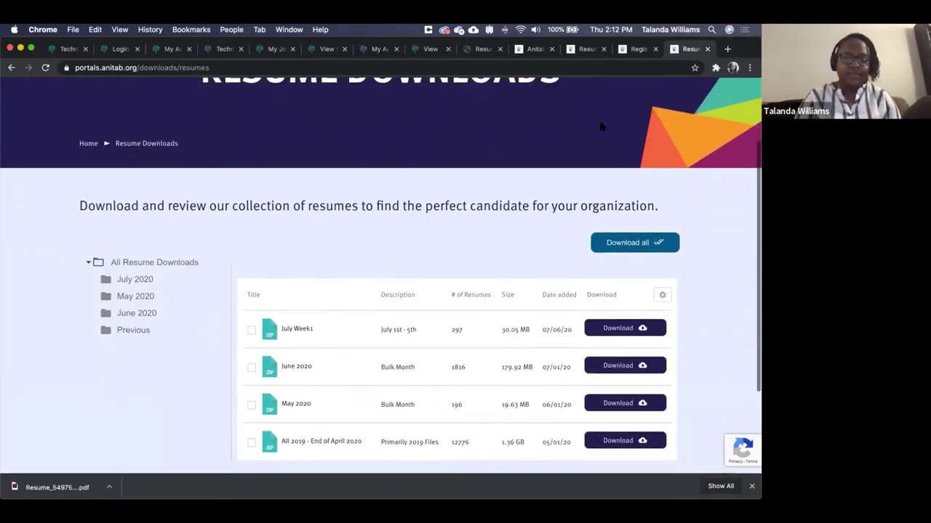
{"action": "scroll", "coordinate": [601, 128], "scroll_direction": "down", "scroll_amount": 2}
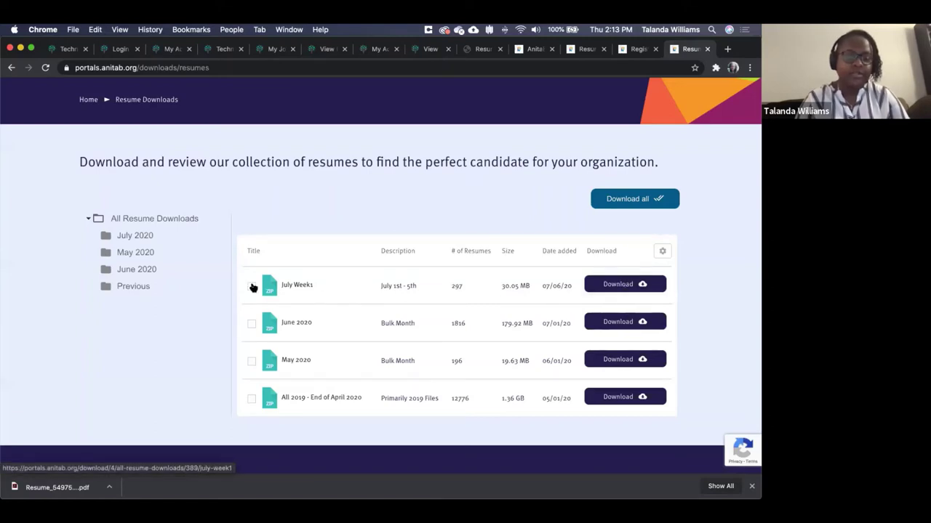
{"action": "left_click", "coordinate": [251, 286]}
{"action": "left_click", "coordinate": [251, 324]}
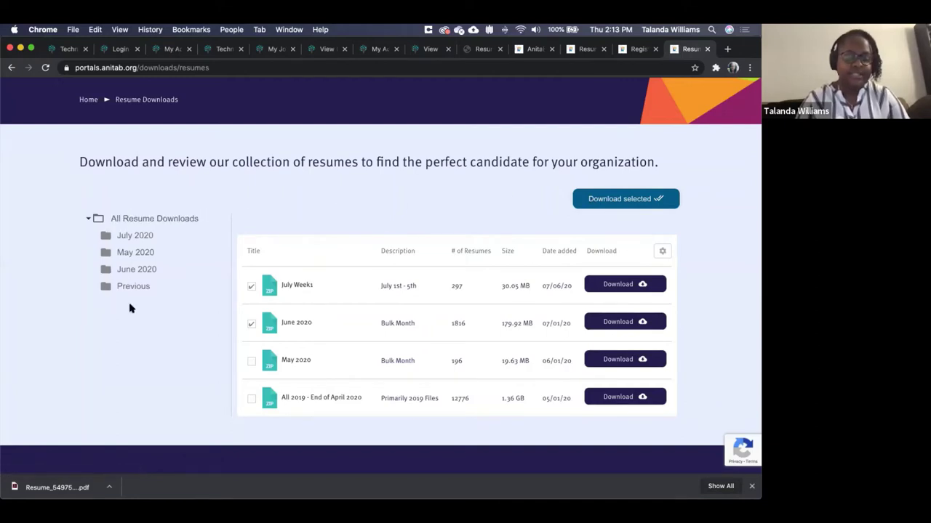
- View the May 2020 and July 2020 download folders and return to All Resume Downloads
{"action": "left_click", "coordinate": [141, 255]}
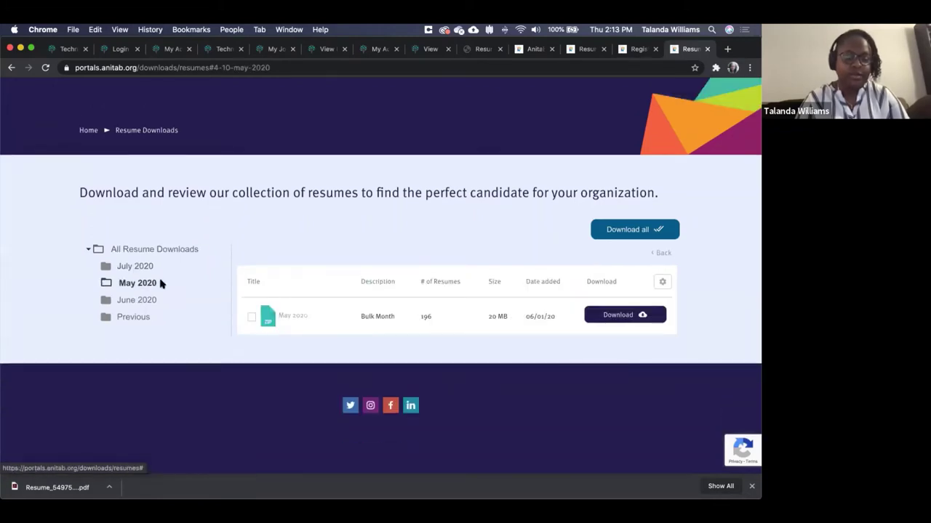
{"action": "left_click", "coordinate": [147, 269]}
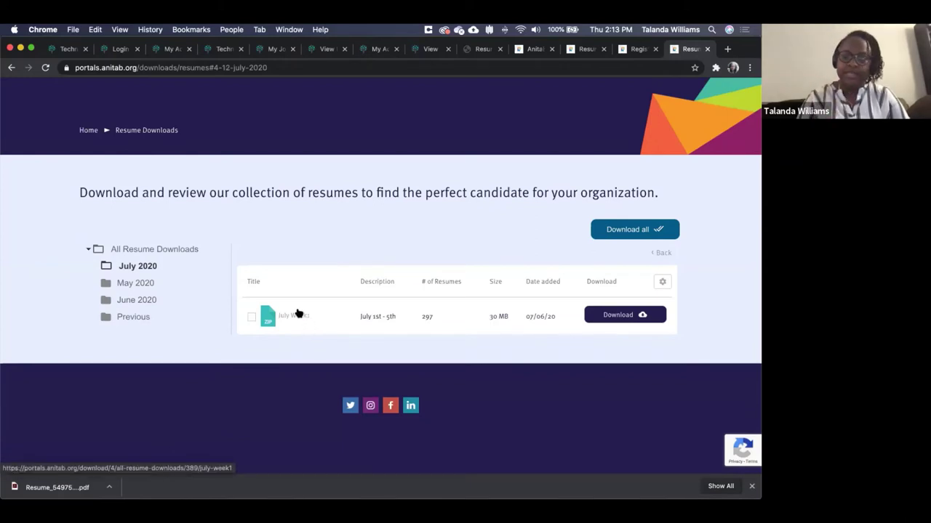
{"action": "left_click", "coordinate": [183, 250]}
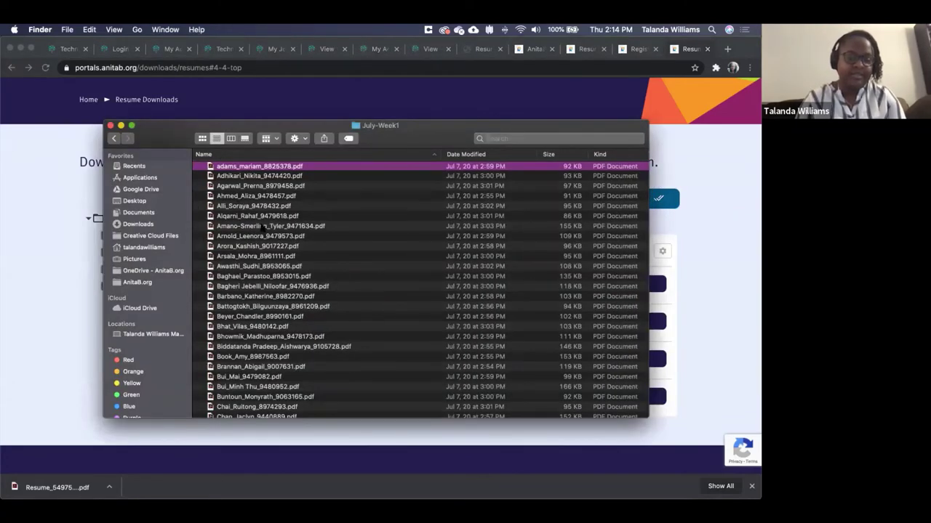
- Look through the resume PDFs in Finder's July-Week1 folder and return to the Resume Downloads page in Chrome
{"action": "scroll", "coordinate": [262, 227], "scroll_direction": "down", "scroll_amount": 10}
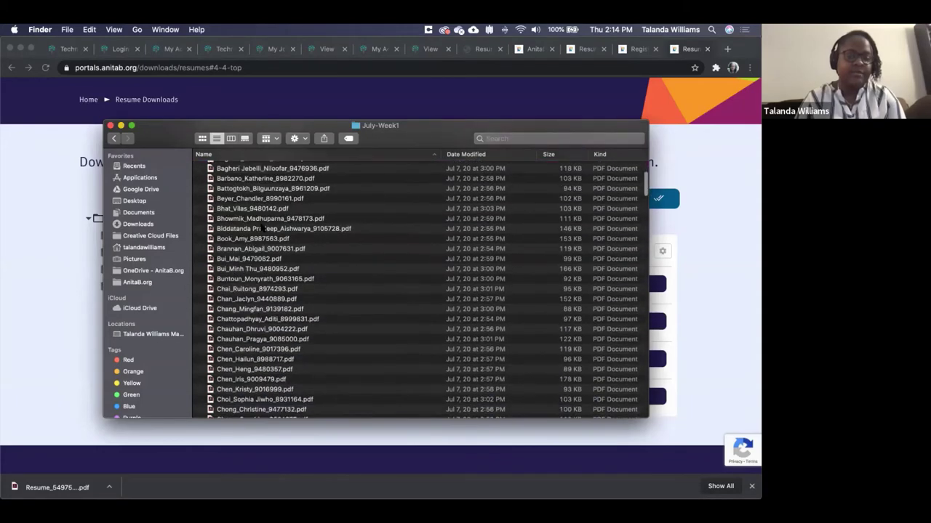
{"action": "scroll", "coordinate": [263, 227], "scroll_direction": "down", "scroll_amount": 12}
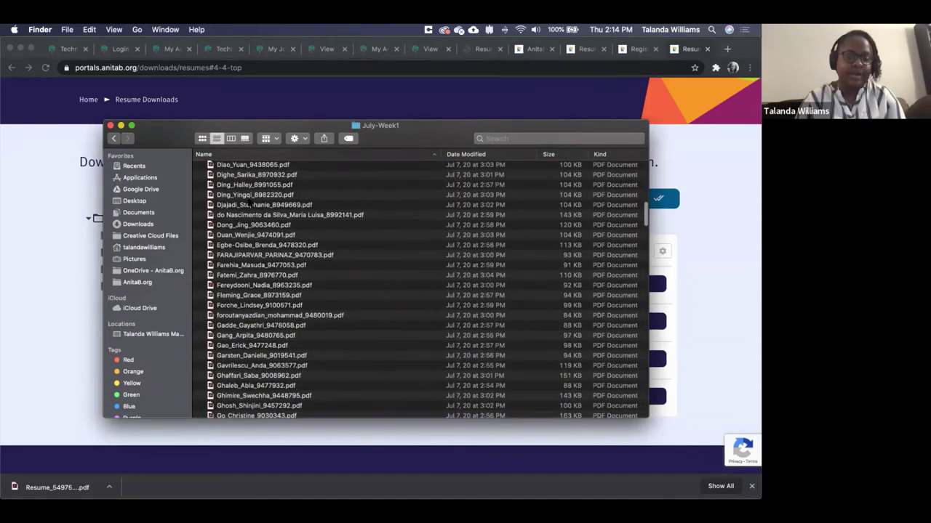
{"action": "scroll", "coordinate": [251, 210], "scroll_direction": "up", "scroll_amount": 14}
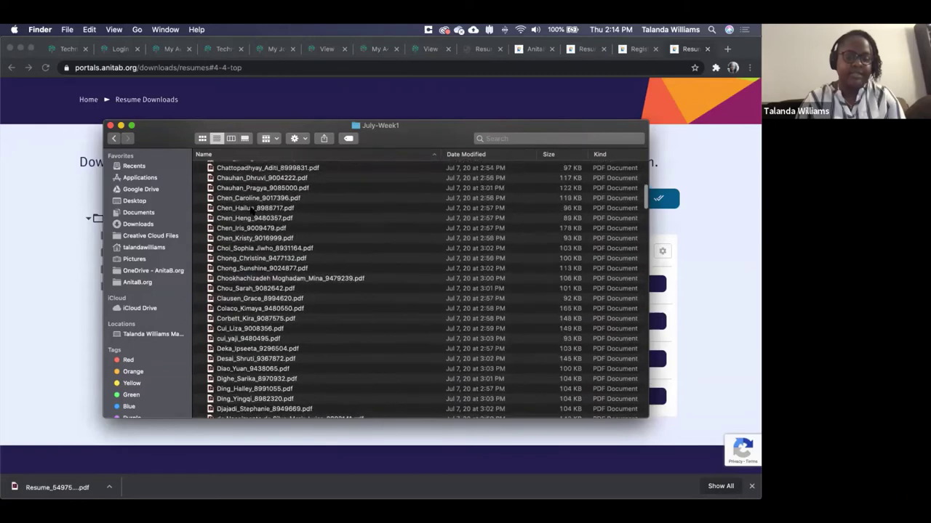
{"action": "left_click", "coordinate": [75, 163]}
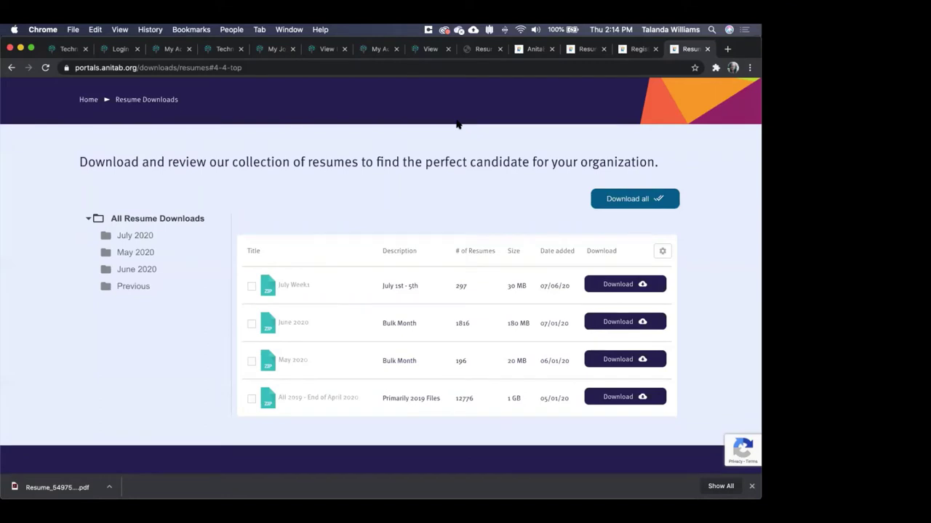
{"action": "scroll", "coordinate": [457, 124], "scroll_direction": "up", "scroll_amount": 1}
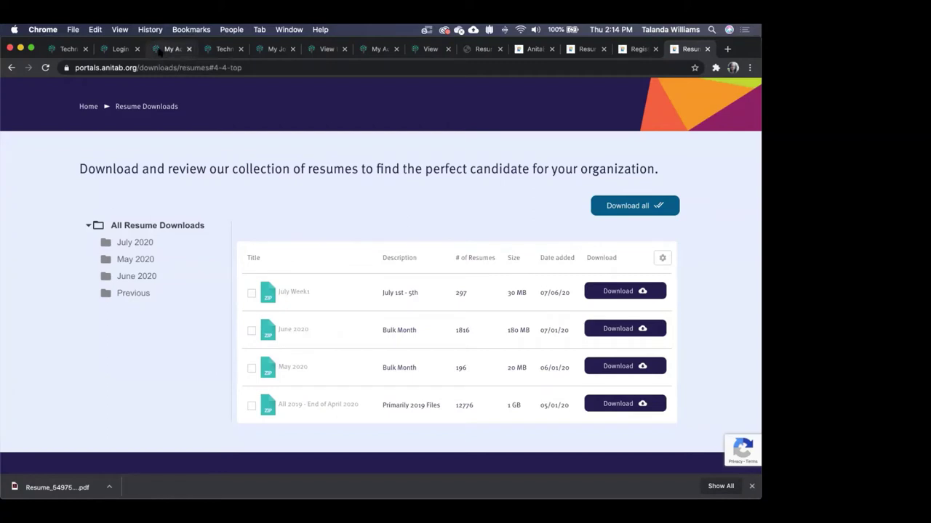
- Switch to the career center's employer My Account page and open the Resume Bank
{"action": "left_click", "coordinate": [168, 48]}
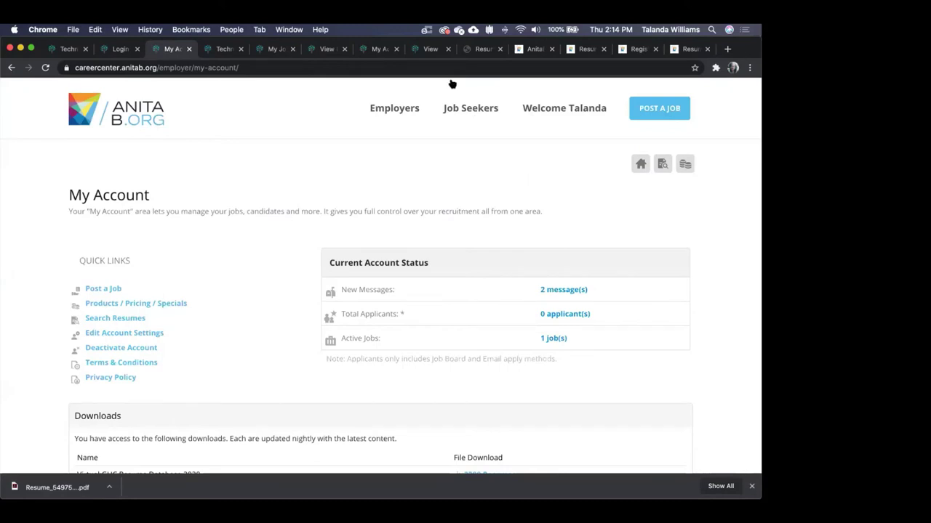
{"action": "mouse_move", "coordinate": [392, 148]}
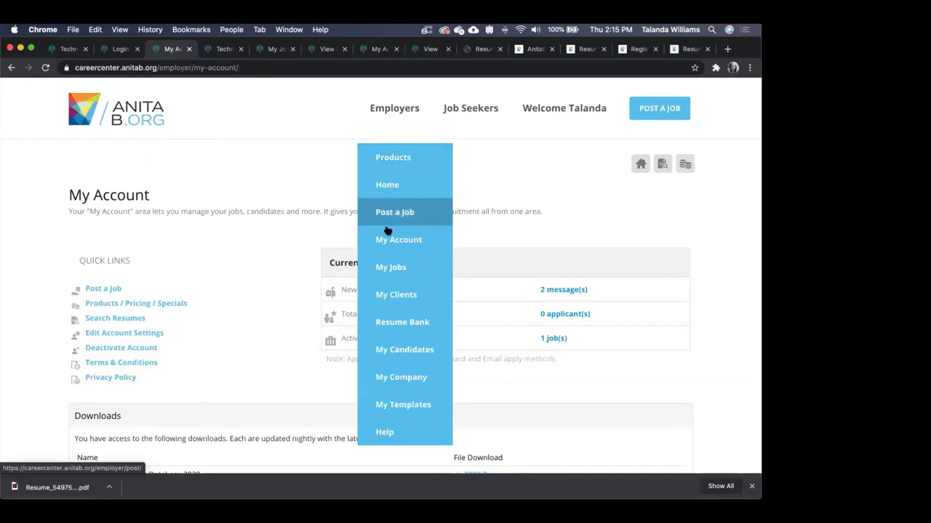
{"action": "left_click", "coordinate": [390, 327]}
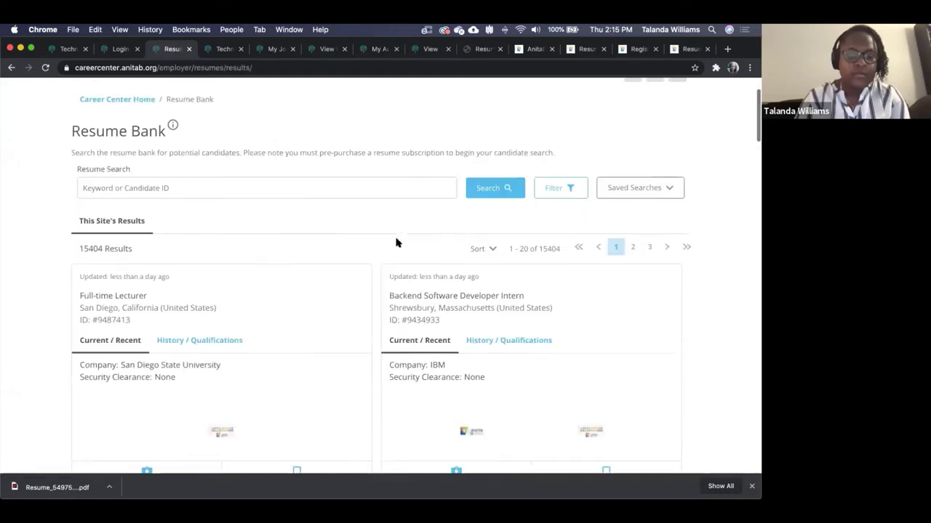
- Bookmark the Full-time Lecturer and Backend Software Developer Intern candidates in the Resume Bank
{"action": "scroll", "coordinate": [322, 286], "scroll_direction": "down", "scroll_amount": 3}
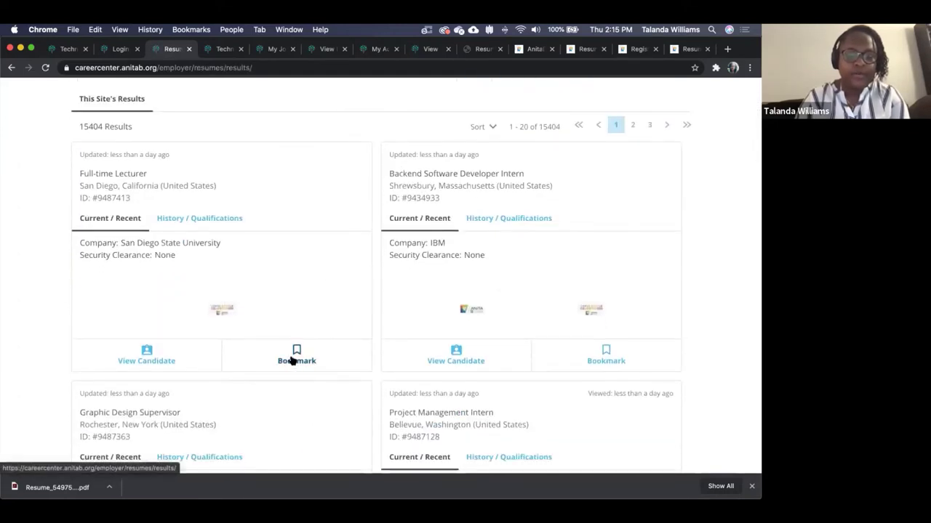
{"action": "left_click", "coordinate": [292, 360]}
{"action": "left_click", "coordinate": [606, 353]}
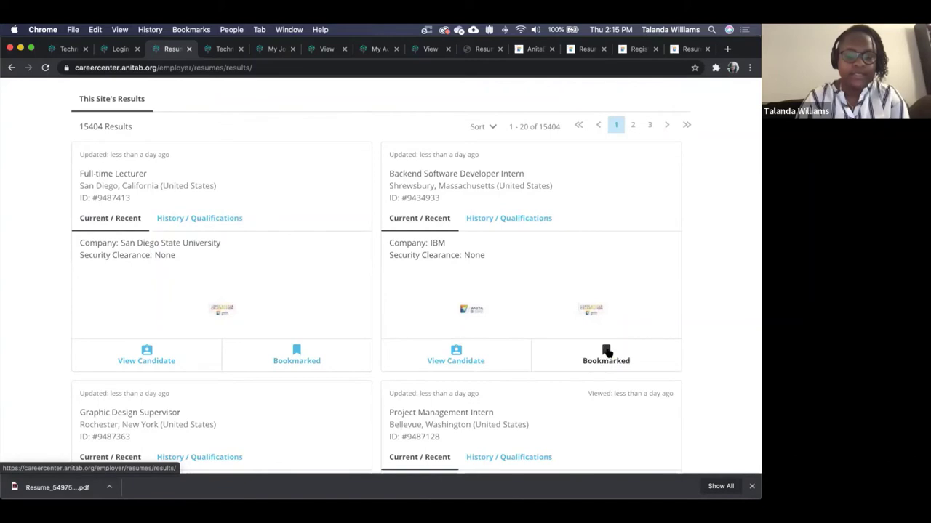
- Filter the Resume Bank by Bookmarked and review the matching candidate cards
{"action": "scroll", "coordinate": [607, 352], "scroll_direction": "up", "scroll_amount": 2}
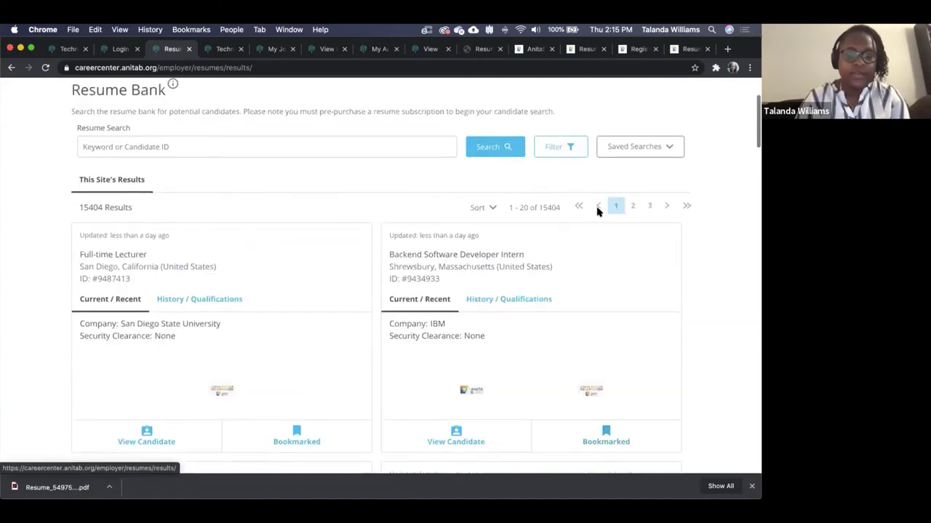
{"action": "left_click", "coordinate": [552, 149]}
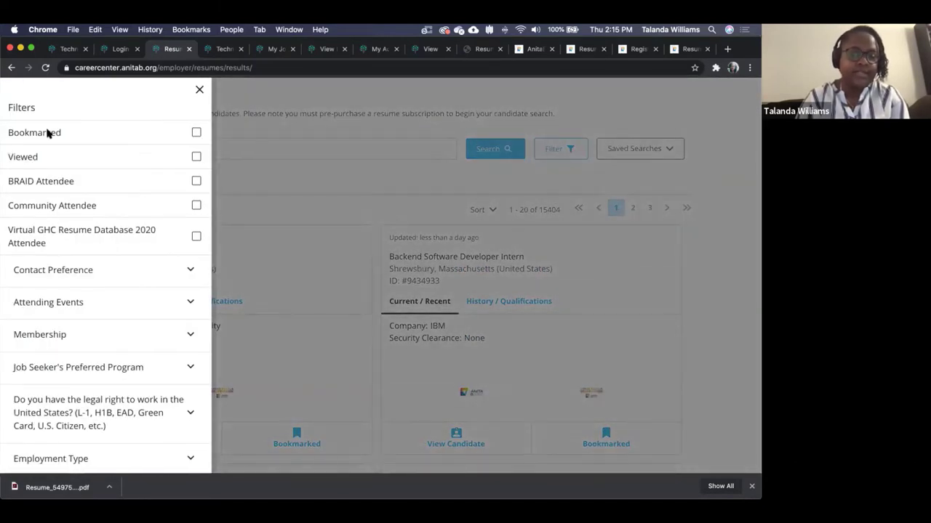
{"action": "left_click", "coordinate": [197, 134]}
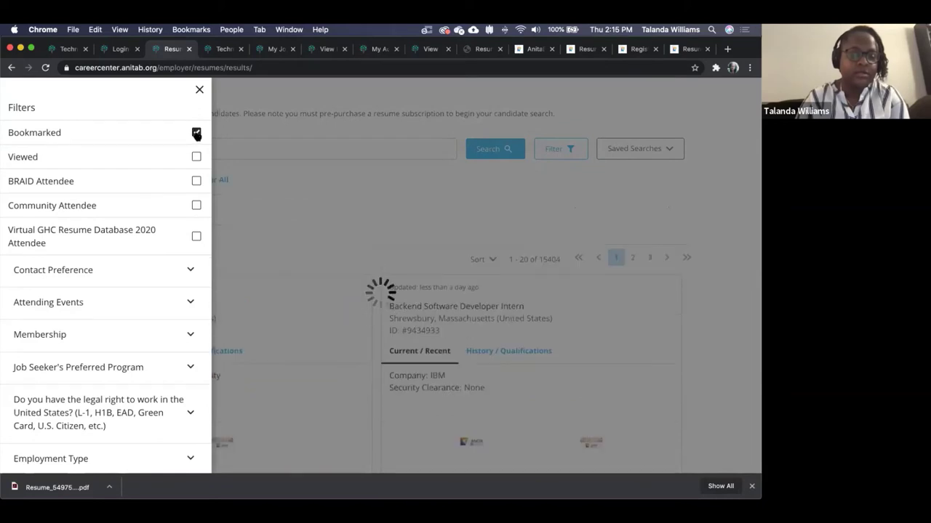
{"action": "left_click", "coordinate": [353, 209]}
{"action": "scroll", "coordinate": [364, 235], "scroll_direction": "down", "scroll_amount": 4}
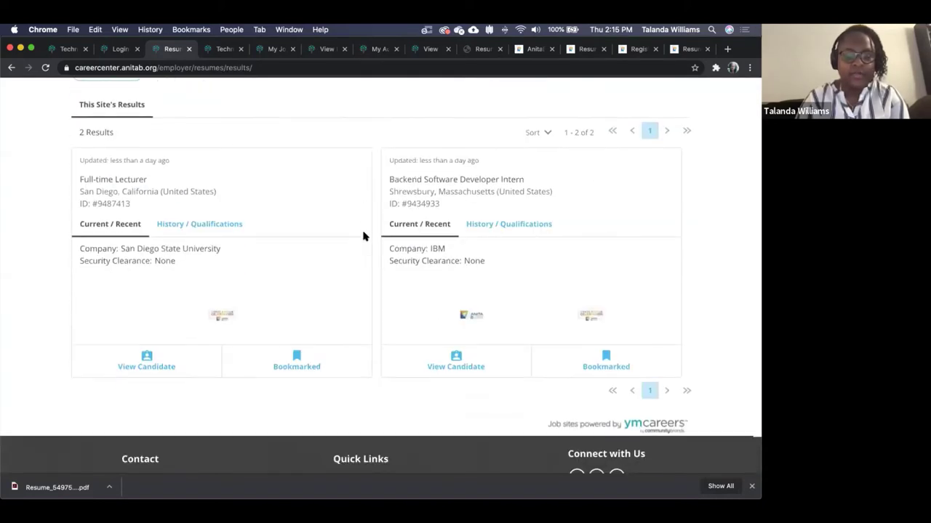
{"action": "scroll", "coordinate": [364, 235], "scroll_direction": "up", "scroll_amount": 3}
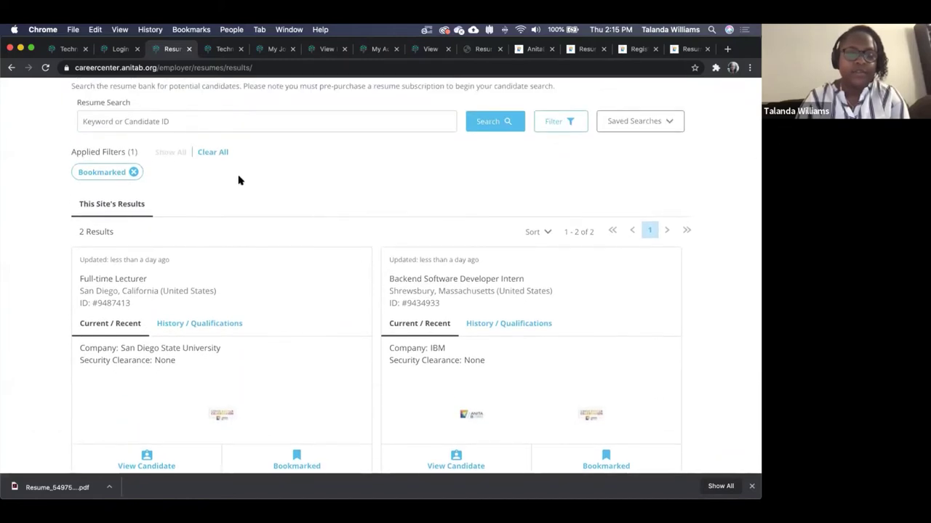
{"action": "scroll", "coordinate": [293, 211], "scroll_direction": "down", "scroll_amount": 1}
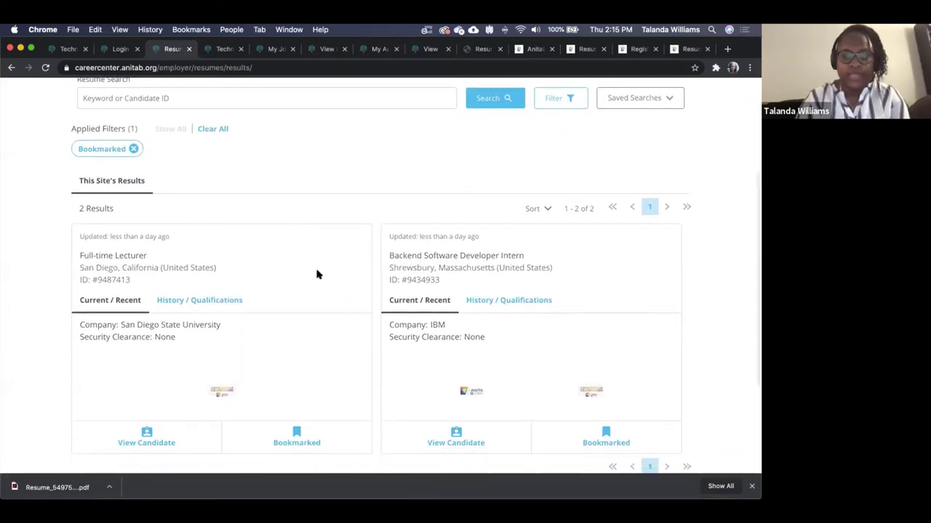
{"action": "scroll", "coordinate": [374, 306], "scroll_direction": "down", "scroll_amount": 1}
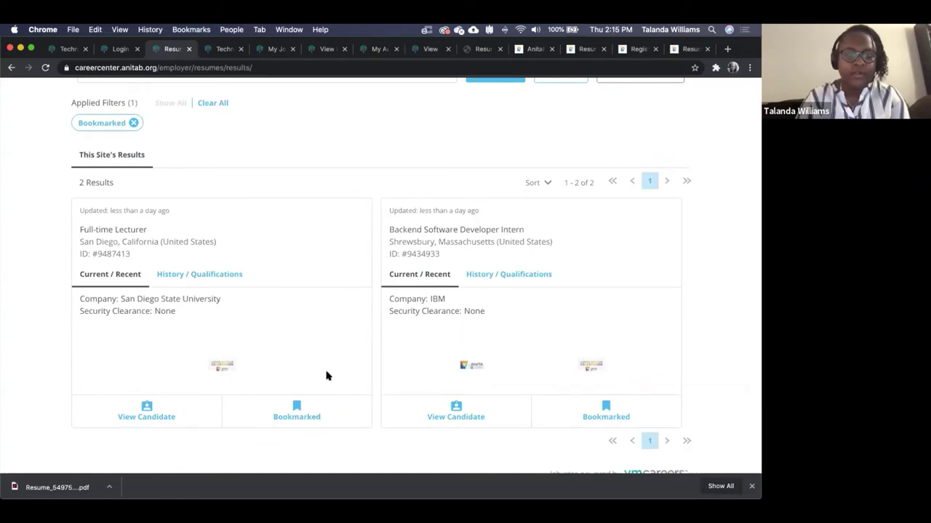
- Remove the bookmarks from the Full-time Lecturer and Backend Software Developer Intern candidates and clear the Bookmarked filter
{"action": "left_click", "coordinate": [307, 415]}
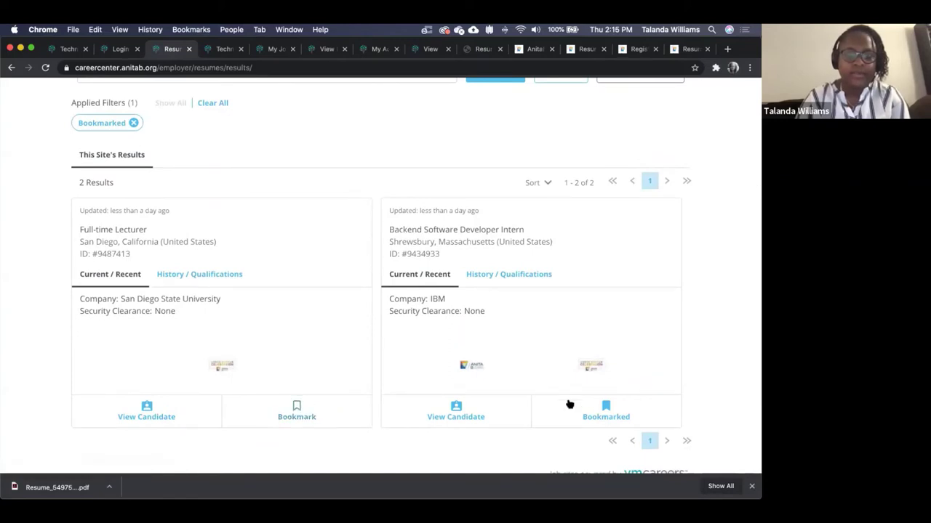
{"action": "left_click", "coordinate": [602, 410]}
{"action": "scroll", "coordinate": [599, 411], "scroll_direction": "up", "scroll_amount": 3}
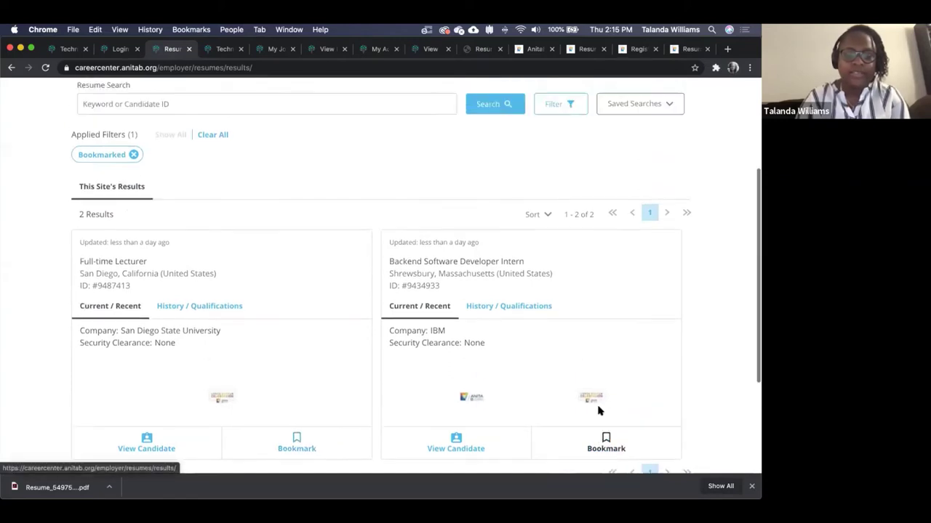
{"action": "scroll", "coordinate": [599, 411], "scroll_direction": "up", "scroll_amount": 2}
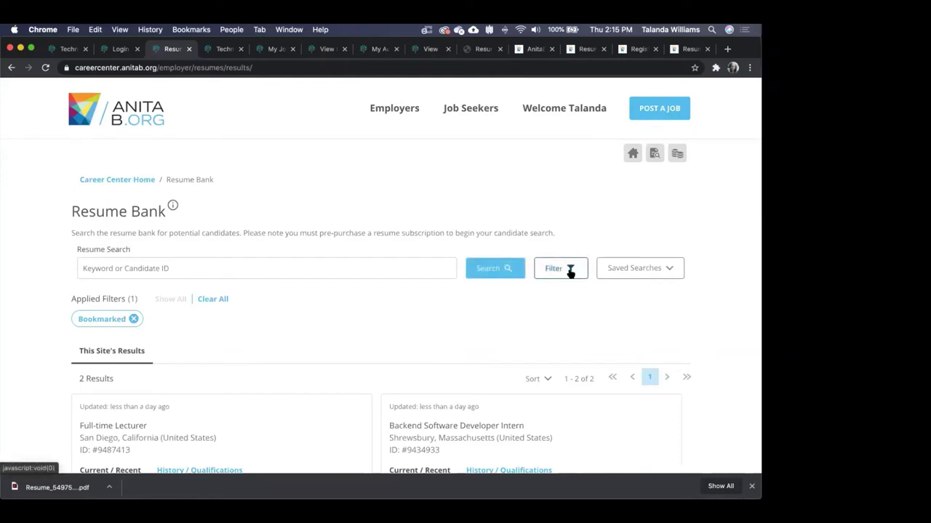
{"action": "left_click", "coordinate": [133, 319]}
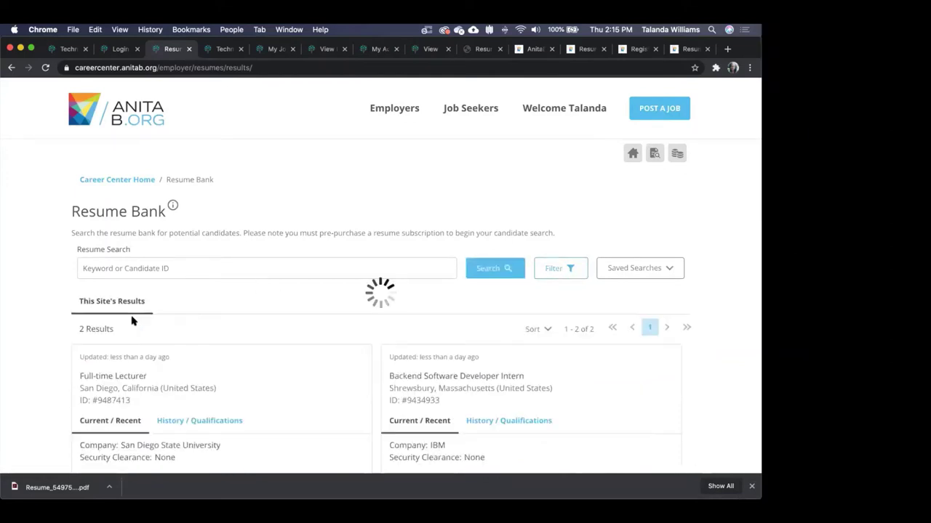
- Examine the sort options available for the Resume Bank results, leaving the sort order unset
{"action": "scroll", "coordinate": [397, 276], "scroll_direction": "down", "scroll_amount": 1}
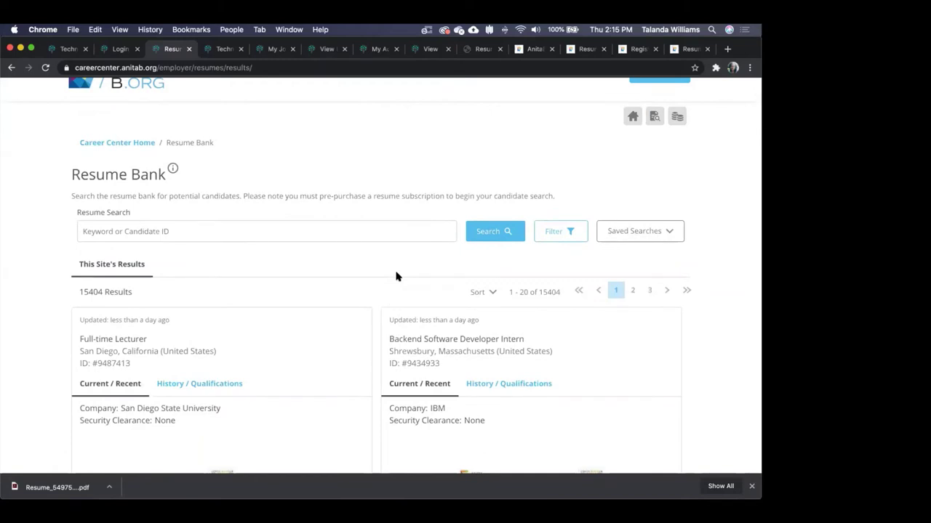
{"action": "scroll", "coordinate": [397, 276], "scroll_direction": "down", "scroll_amount": 1}
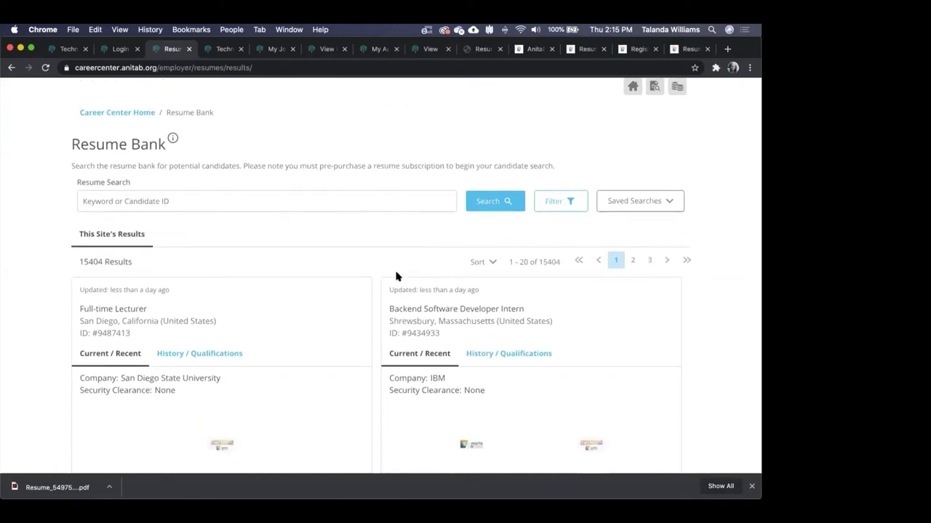
{"action": "left_click", "coordinate": [485, 262]}
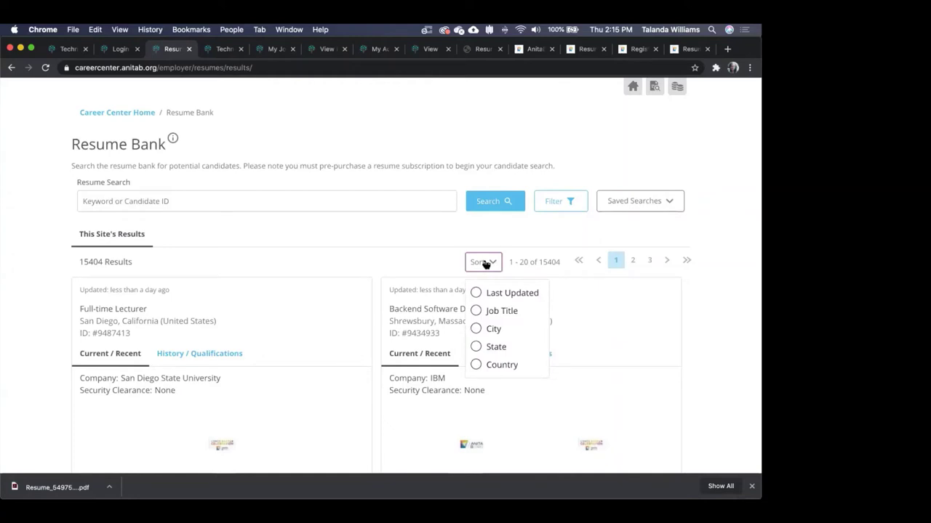
{"action": "left_click", "coordinate": [414, 226]}
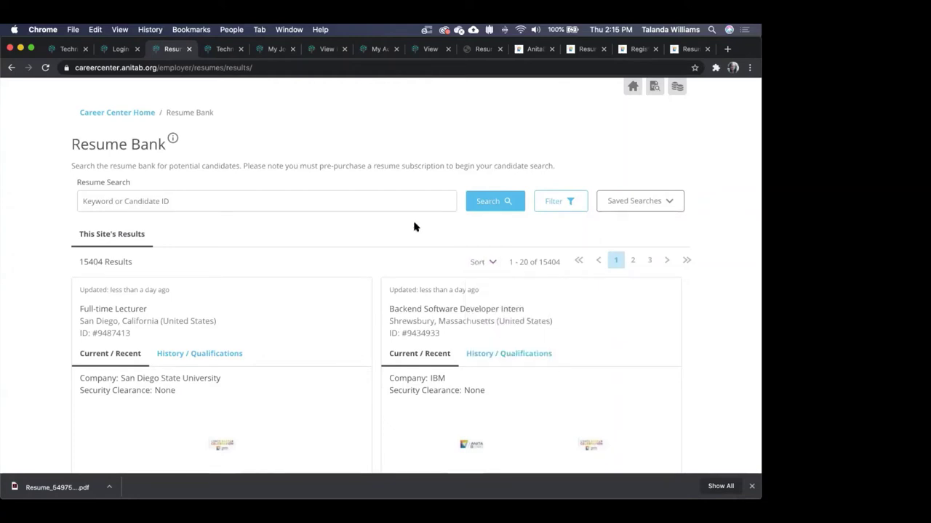
{"action": "left_click", "coordinate": [477, 263]}
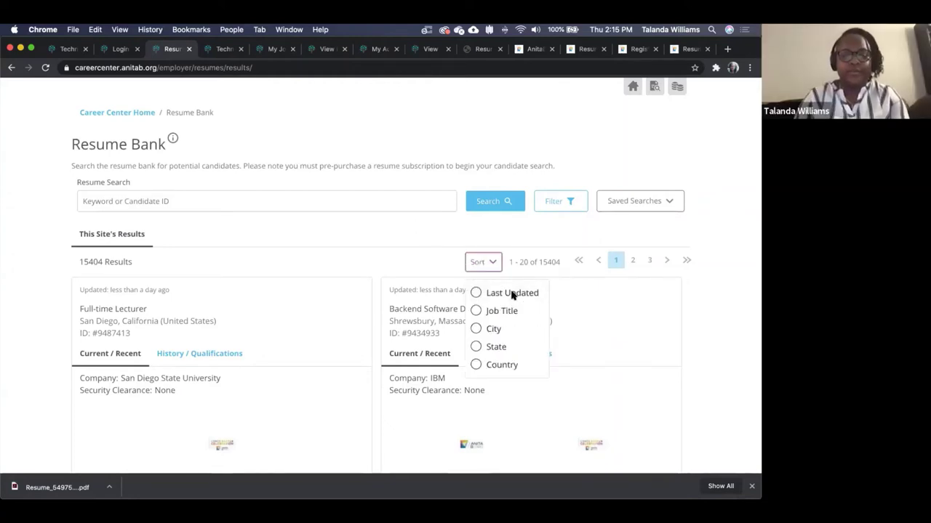
{"action": "left_click", "coordinate": [449, 238]}
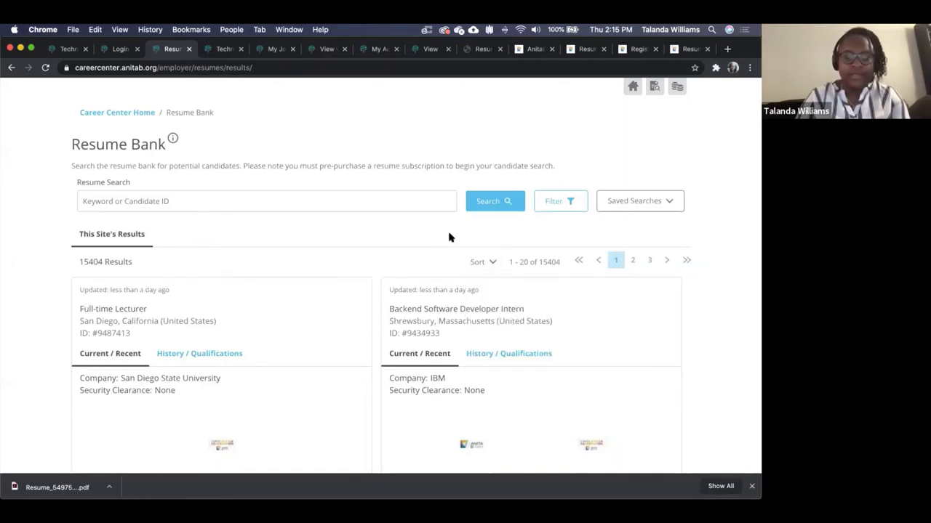
- Examine the last-updated note on the Full-time Lecturer card and the Bookmarked, Viewed and attendee filters available for the Resume Bank
{"action": "triple_click", "coordinate": [123, 290]}
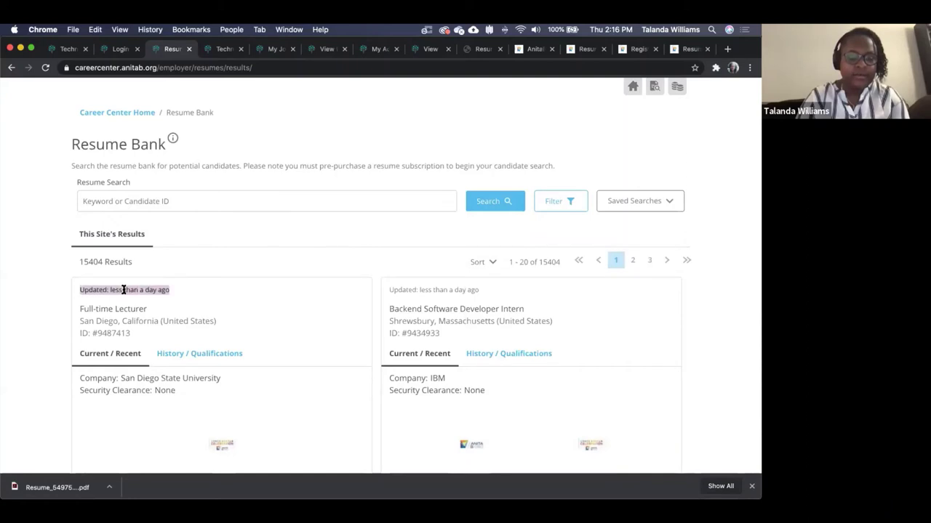
{"action": "scroll", "coordinate": [135, 266], "scroll_direction": "down", "scroll_amount": 3}
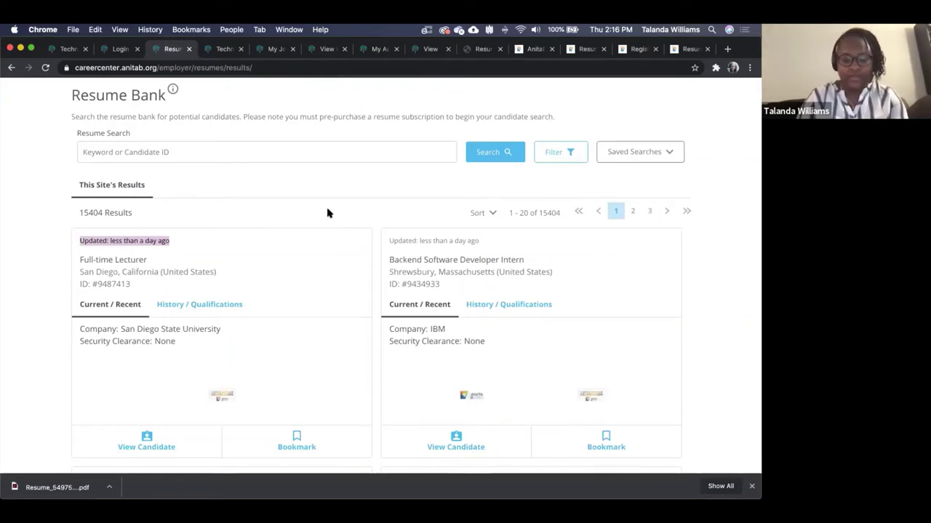
{"action": "left_click", "coordinate": [578, 153]}
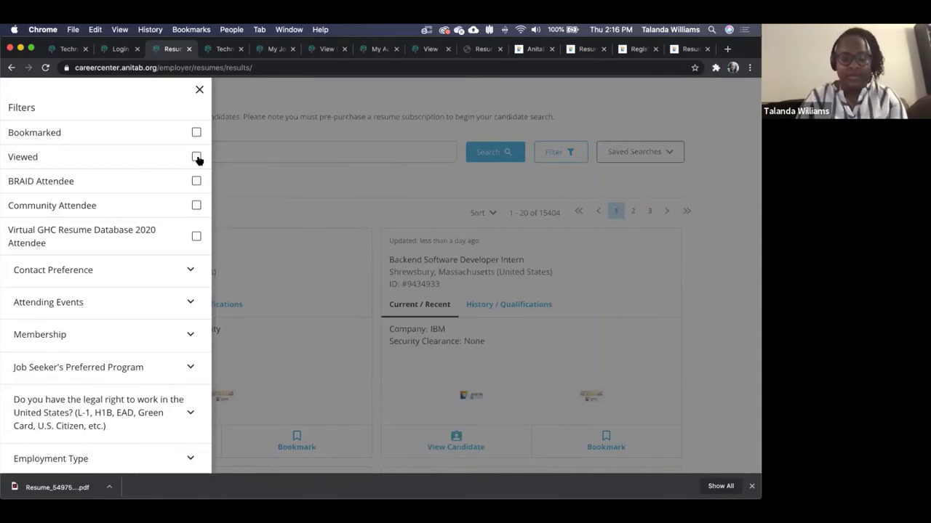
{"action": "left_click", "coordinate": [199, 90]}
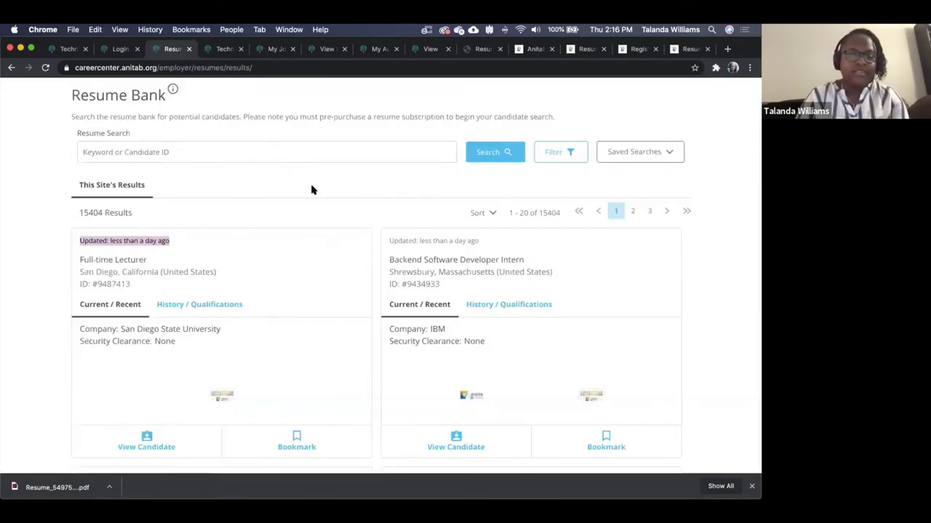
{"action": "scroll", "coordinate": [311, 190], "scroll_direction": "down", "scroll_amount": 3}
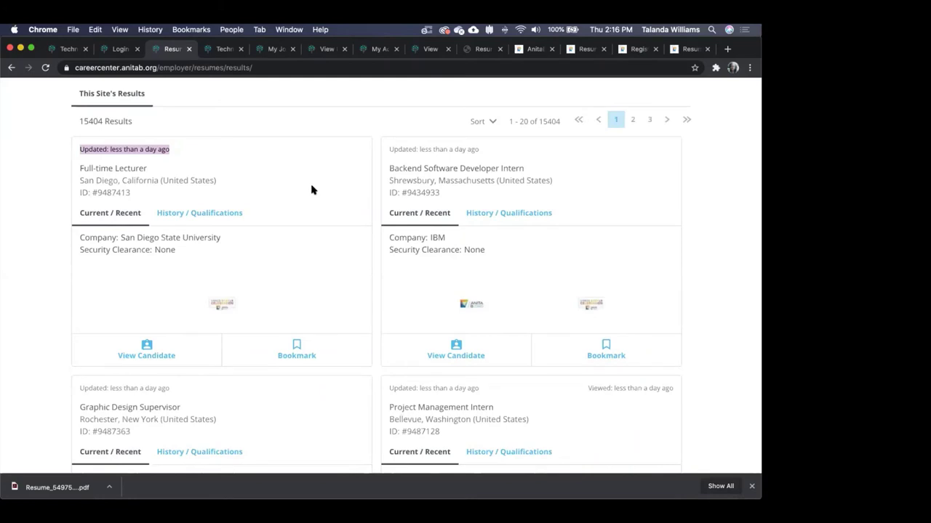
{"action": "scroll", "coordinate": [312, 189], "scroll_direction": "up", "scroll_amount": 2}
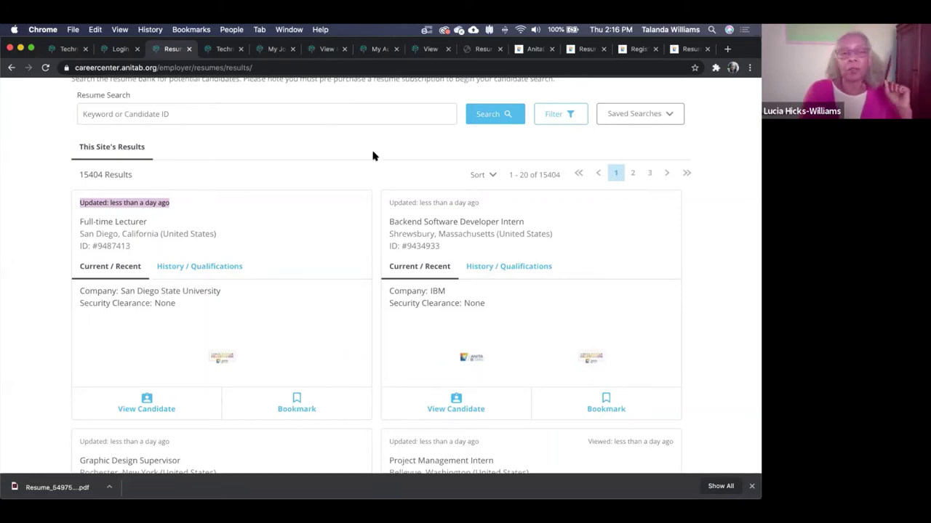
{"action": "left_click", "coordinate": [520, 115]}
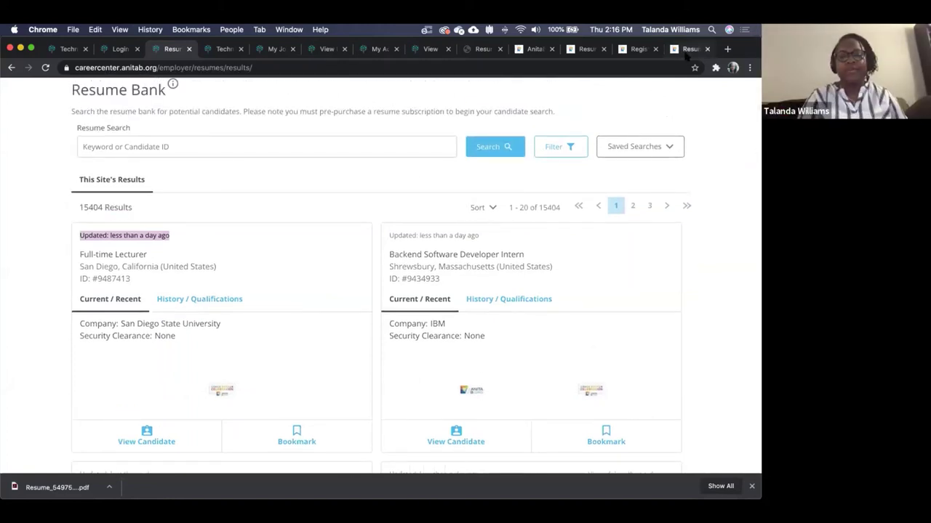
- Examine the bulk resume ZIP packages listed on the portal's Resume Downloads page
{"action": "left_click", "coordinate": [687, 49]}
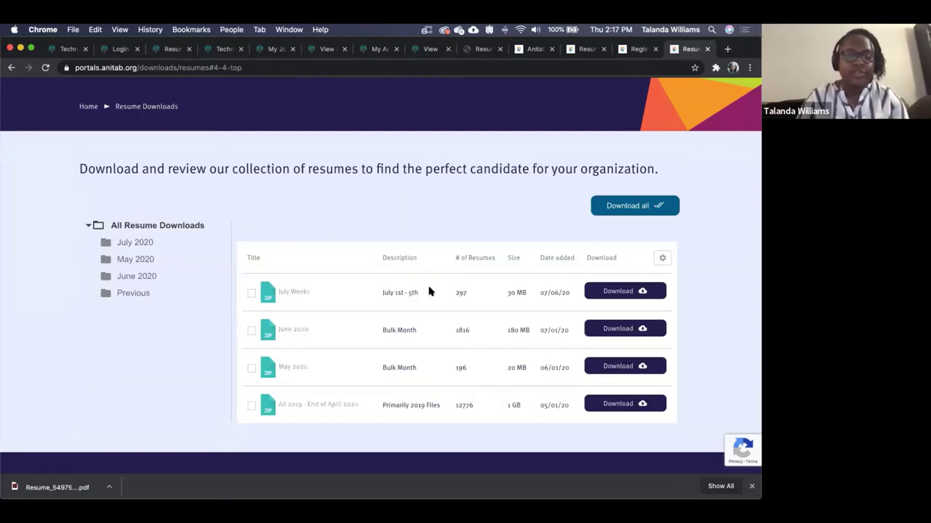
{"action": "scroll", "coordinate": [509, 190], "scroll_direction": "up", "scroll_amount": 1}
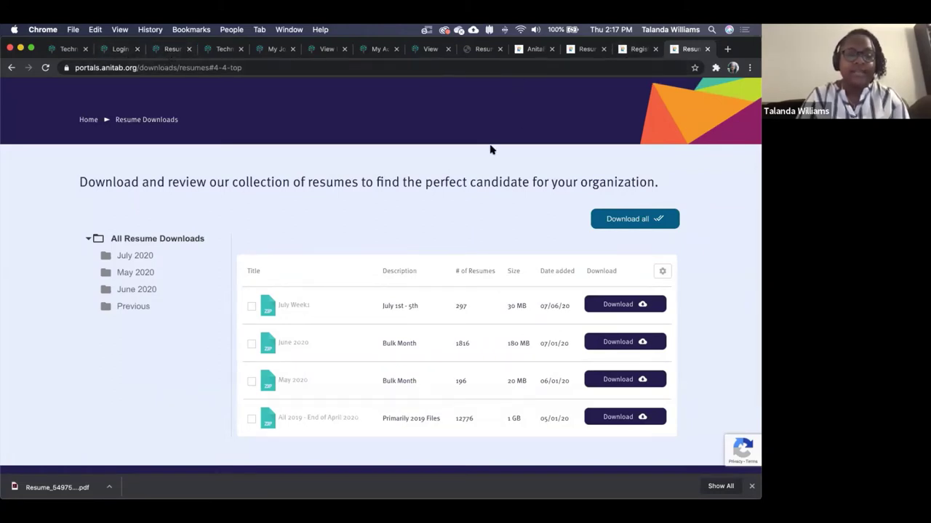
{"action": "scroll", "coordinate": [640, 185], "scroll_direction": "up", "scroll_amount": 1}
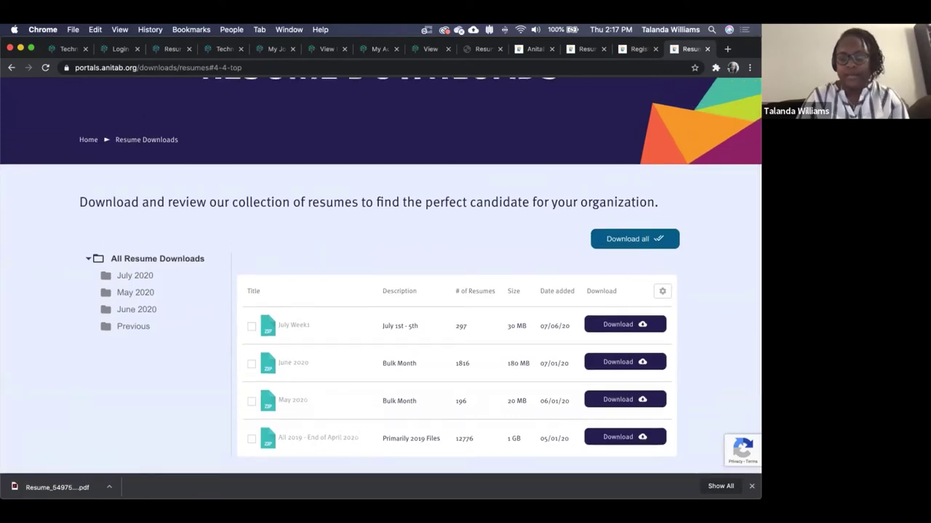
- Switch to the Candidate_Profile-Example workbook in Excel, review its columns from degree details back to Site ID, and minimize it
{"action": "key", "text": "super+Tab"}
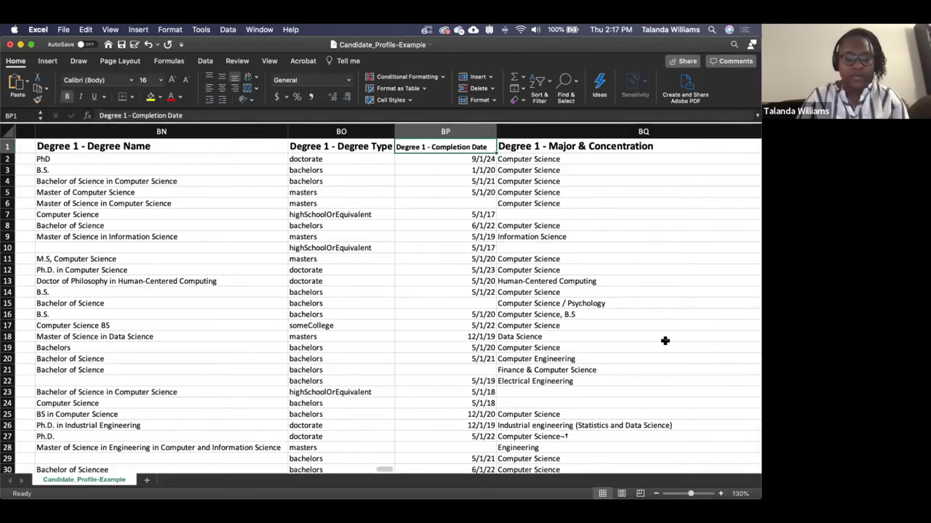
{"action": "scroll", "coordinate": [665, 340], "scroll_direction": "right", "scroll_amount": 3}
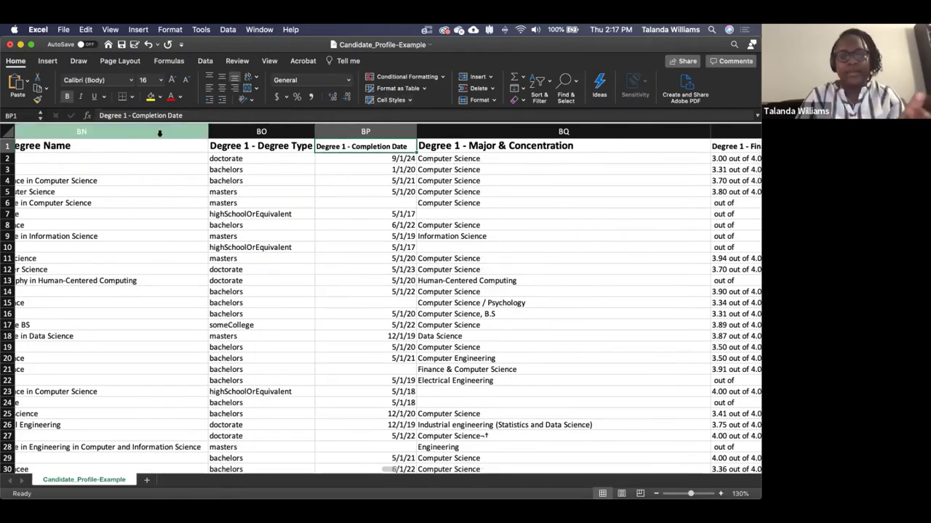
{"action": "scroll", "coordinate": [169, 188], "scroll_direction": "left", "scroll_amount": 6}
{"action": "scroll", "coordinate": [169, 188], "scroll_direction": "left", "scroll_amount": 15}
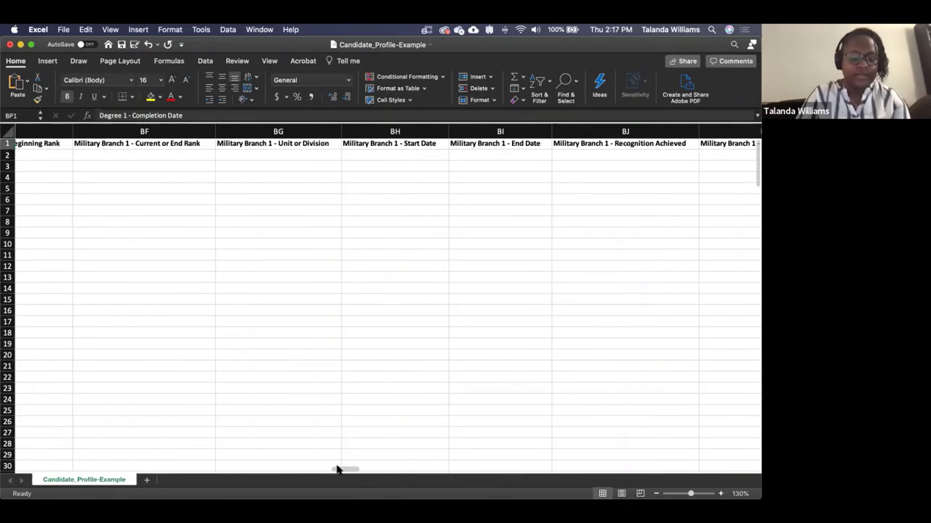
{"action": "scroll", "coordinate": [337, 470], "scroll_direction": "left", "scroll_amount": 5}
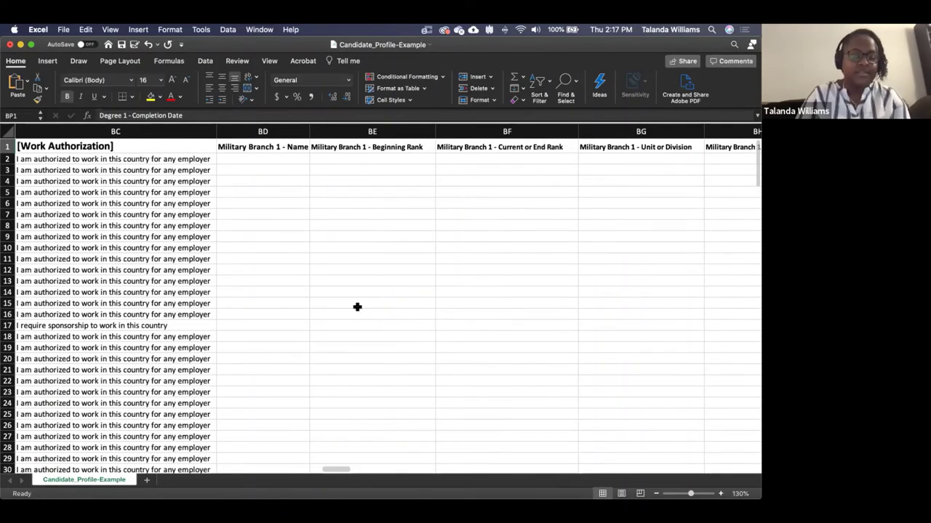
{"action": "scroll", "coordinate": [357, 308], "scroll_direction": "left", "scroll_amount": 15}
{"action": "scroll", "coordinate": [362, 308], "scroll_direction": "left", "scroll_amount": 10}
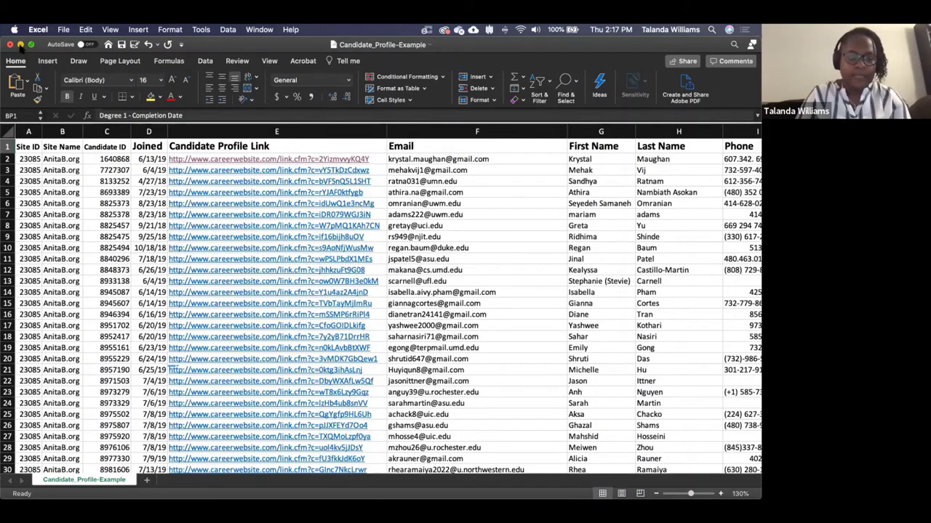
{"action": "key", "text": "super+m"}
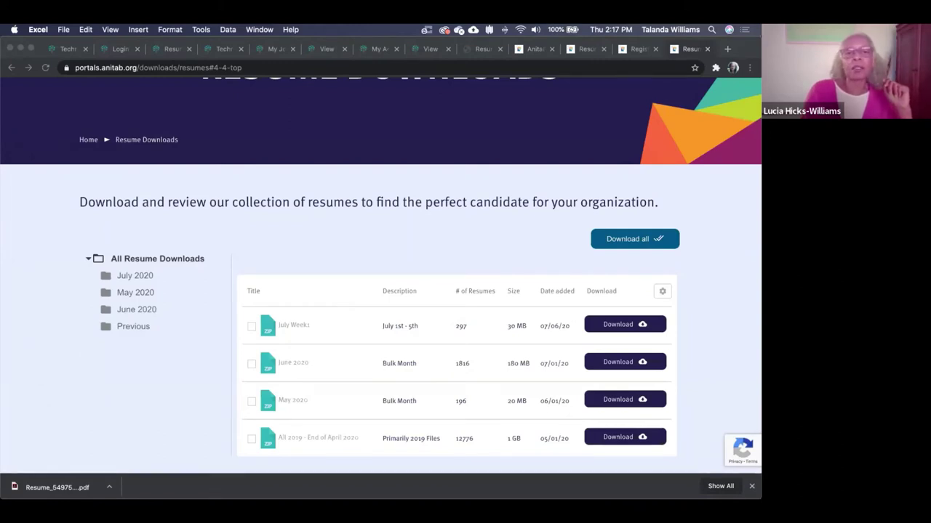
- Return to the Resume Bank in Chrome and examine the Industry Experience filter options without selecting any
{"action": "left_click", "coordinate": [169, 49]}
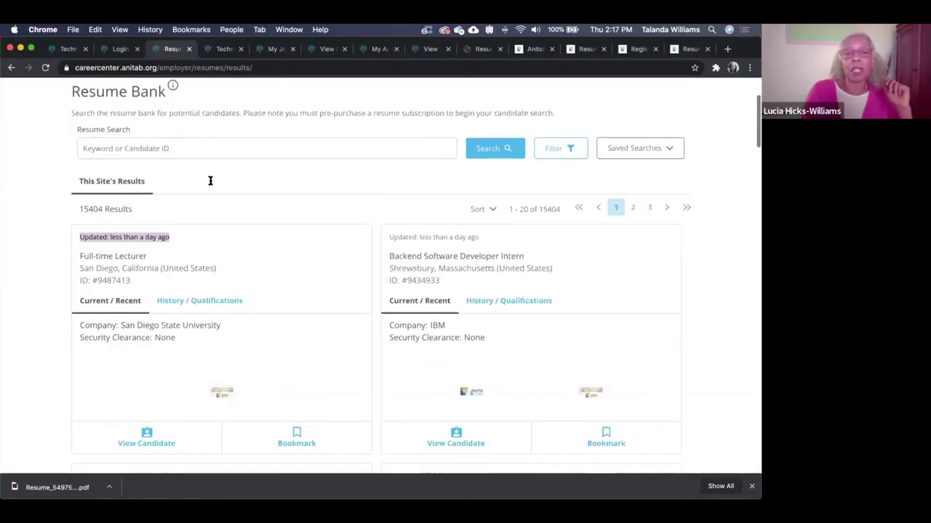
{"action": "scroll", "coordinate": [210, 181], "scroll_direction": "up", "scroll_amount": 1}
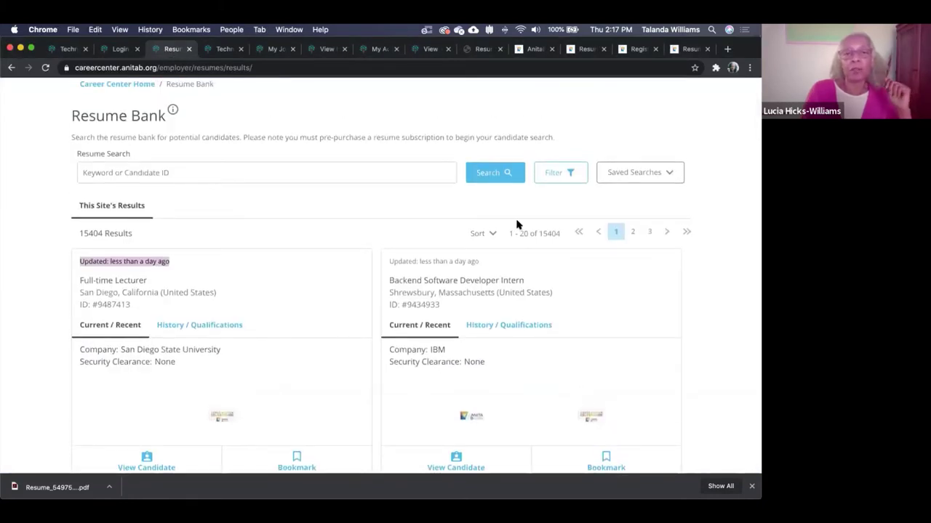
{"action": "left_click", "coordinate": [560, 174]}
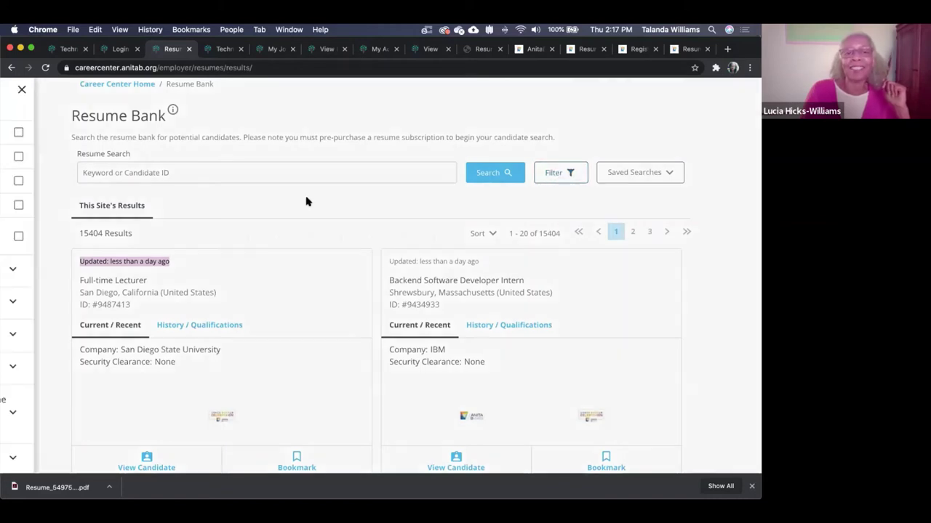
{"action": "scroll", "coordinate": [85, 254], "scroll_direction": "down", "scroll_amount": 8}
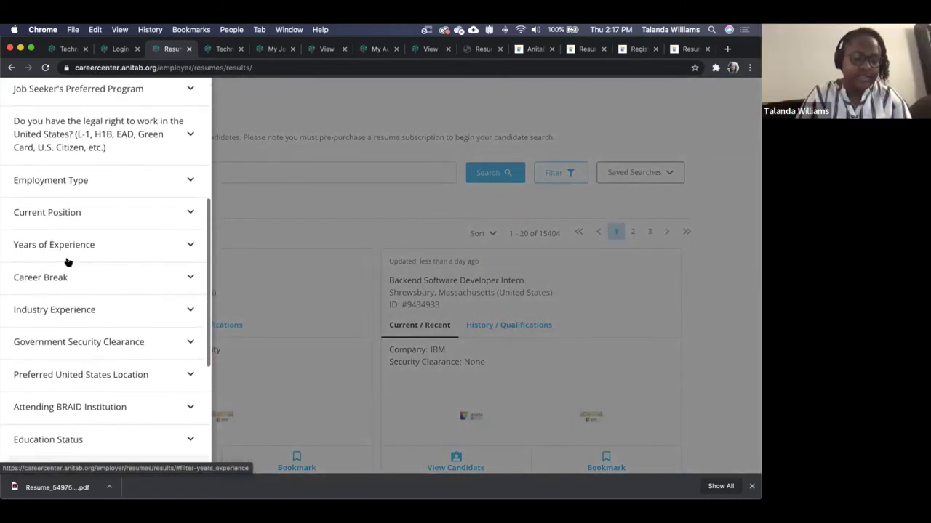
{"action": "scroll", "coordinate": [67, 262], "scroll_direction": "down", "scroll_amount": 2}
{"action": "scroll", "coordinate": [69, 233], "scroll_direction": "down", "scroll_amount": 2}
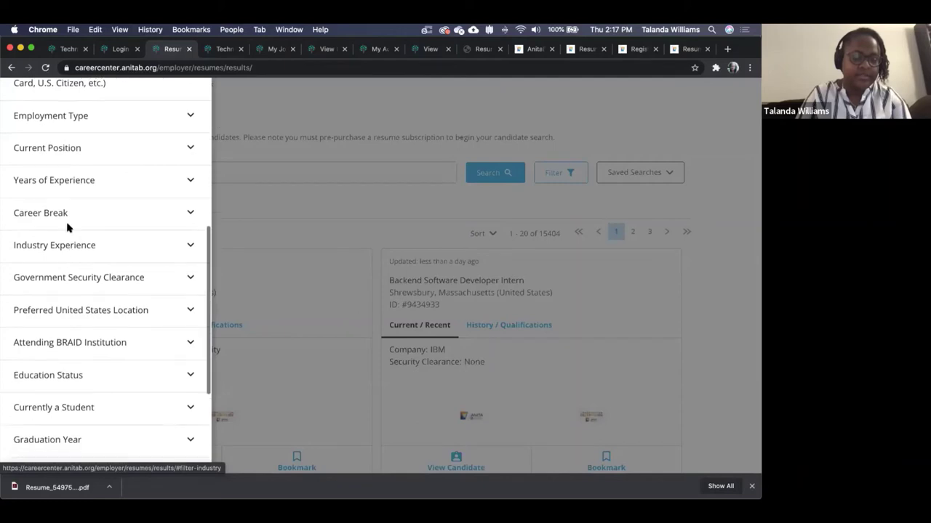
{"action": "left_click", "coordinate": [70, 206]}
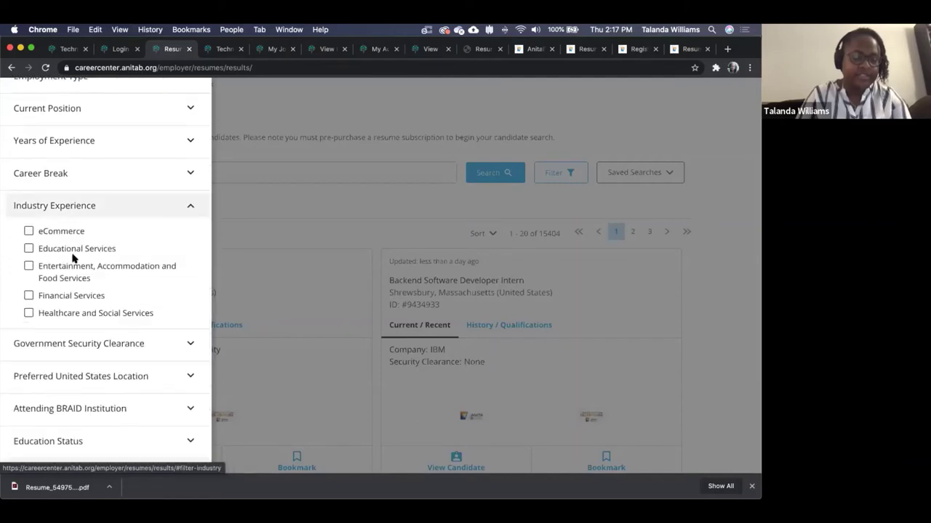
{"action": "scroll", "coordinate": [73, 258], "scroll_direction": "down", "scroll_amount": 5}
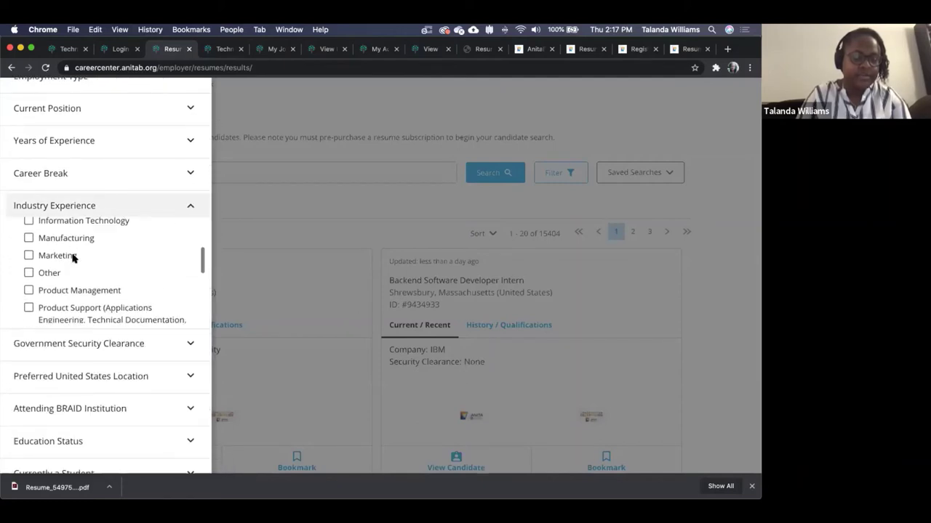
{"action": "scroll", "coordinate": [73, 259], "scroll_direction": "down", "scroll_amount": 5}
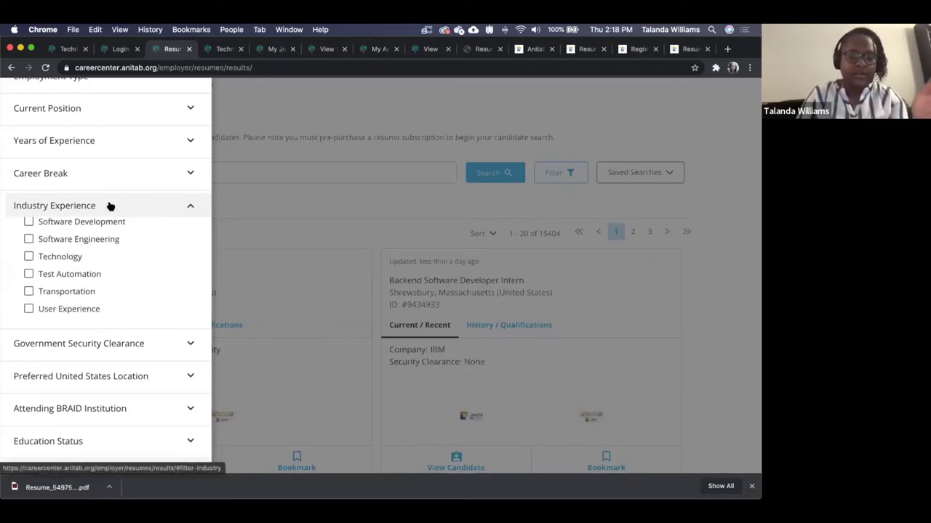
{"action": "left_click", "coordinate": [110, 207]}
{"action": "left_click", "coordinate": [289, 207]}
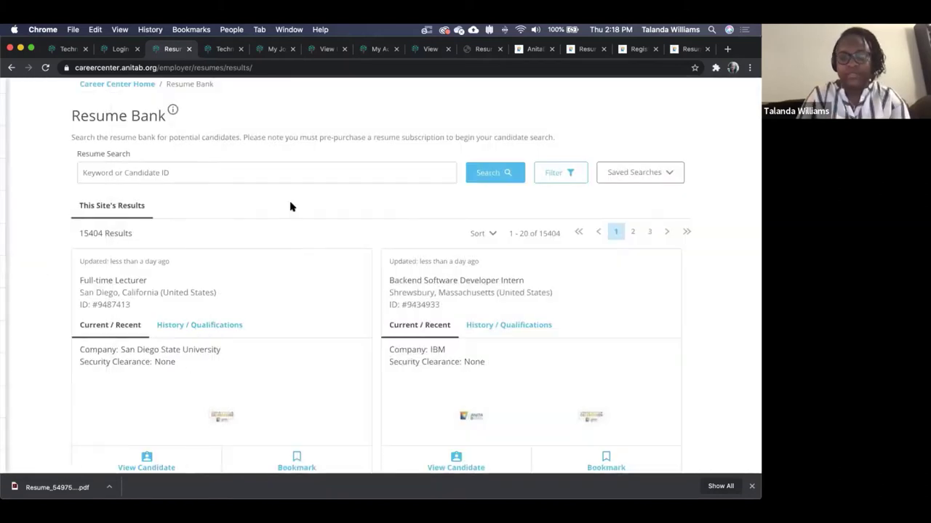
{"action": "scroll", "coordinate": [290, 206], "scroll_direction": "up", "scroll_amount": 1}
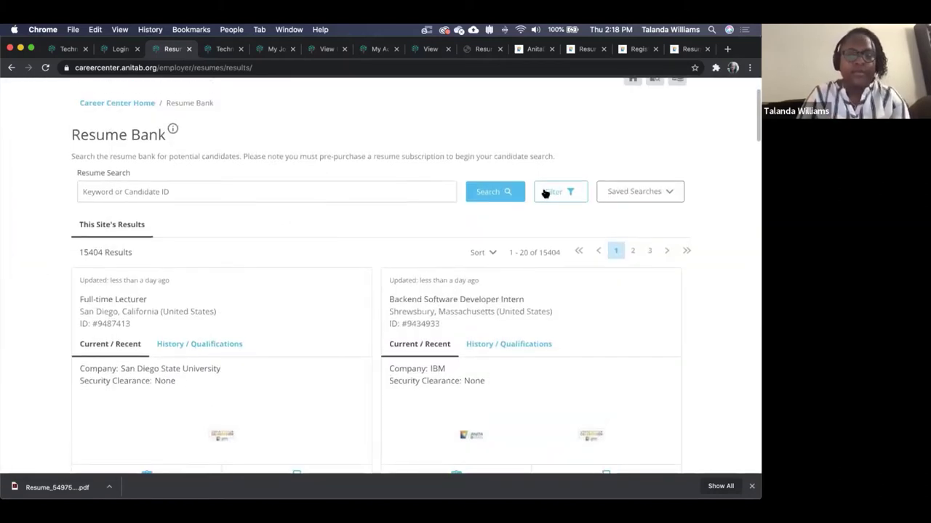
{"action": "left_click", "coordinate": [625, 198]}
{"action": "left_click", "coordinate": [571, 222]}
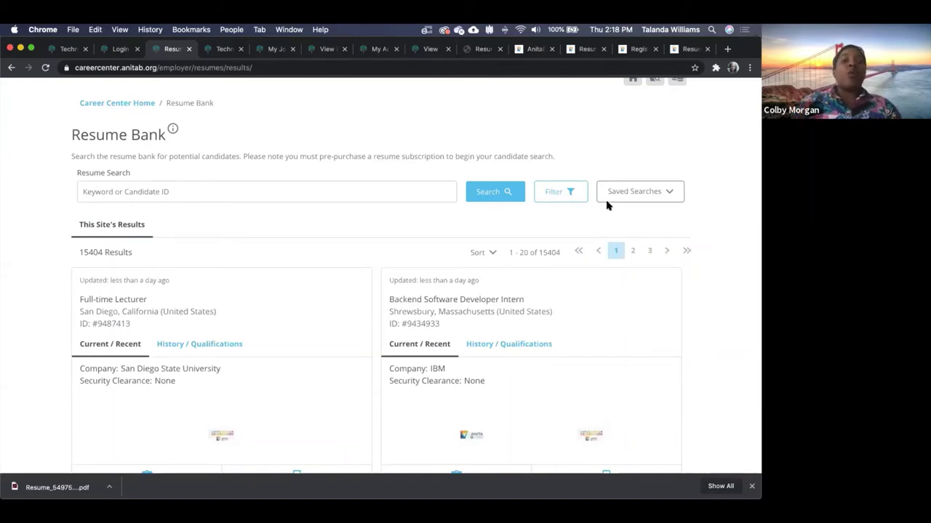
- Filter the Resume Bank by the Education Status "Receiving Ph.D. this year or next Spring" and browse the neighbouring status options
{"action": "left_click", "coordinate": [572, 192]}
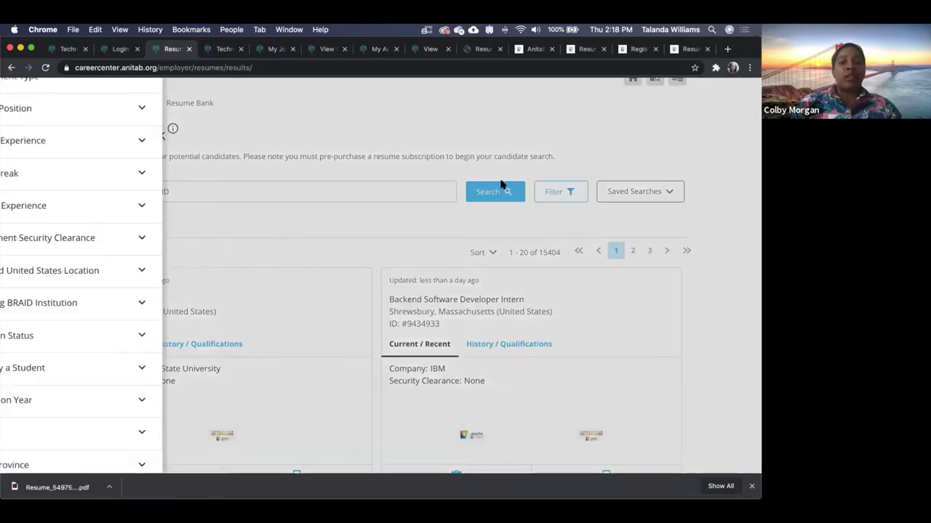
{"action": "scroll", "coordinate": [125, 232], "scroll_direction": "down", "scroll_amount": 5}
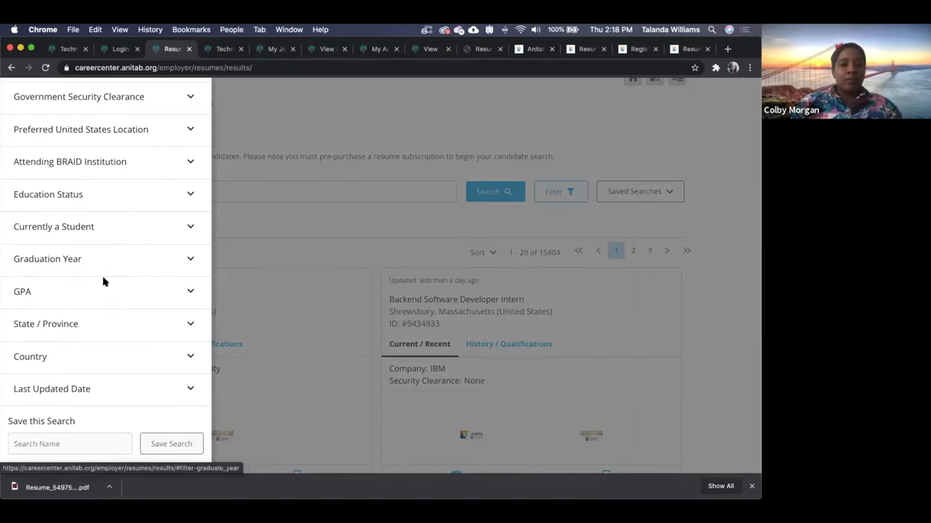
{"action": "scroll", "coordinate": [105, 282], "scroll_direction": "up", "scroll_amount": 1}
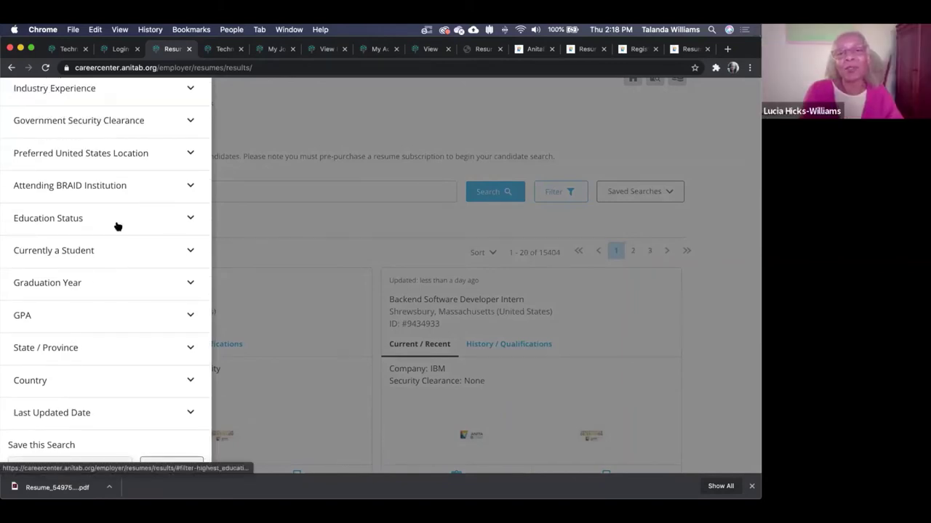
{"action": "left_click", "coordinate": [118, 218]}
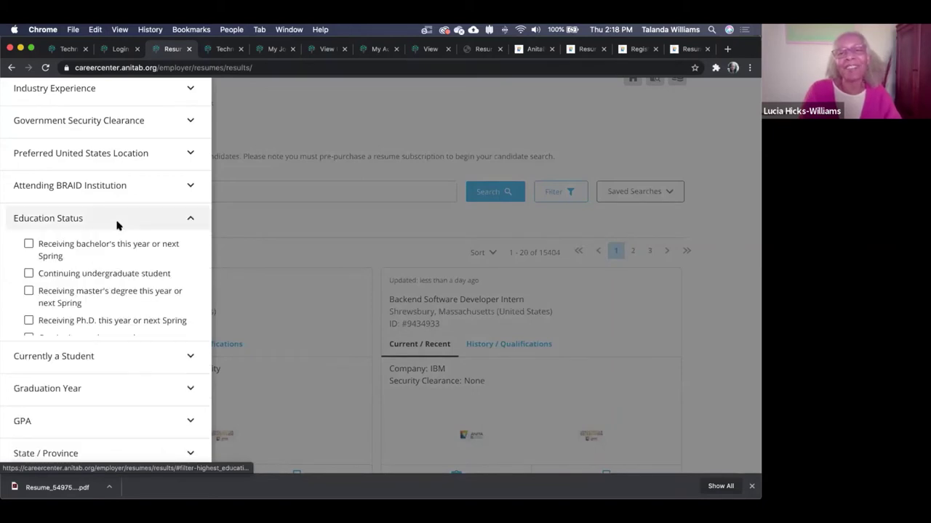
{"action": "scroll", "coordinate": [117, 224], "scroll_direction": "down", "scroll_amount": 4}
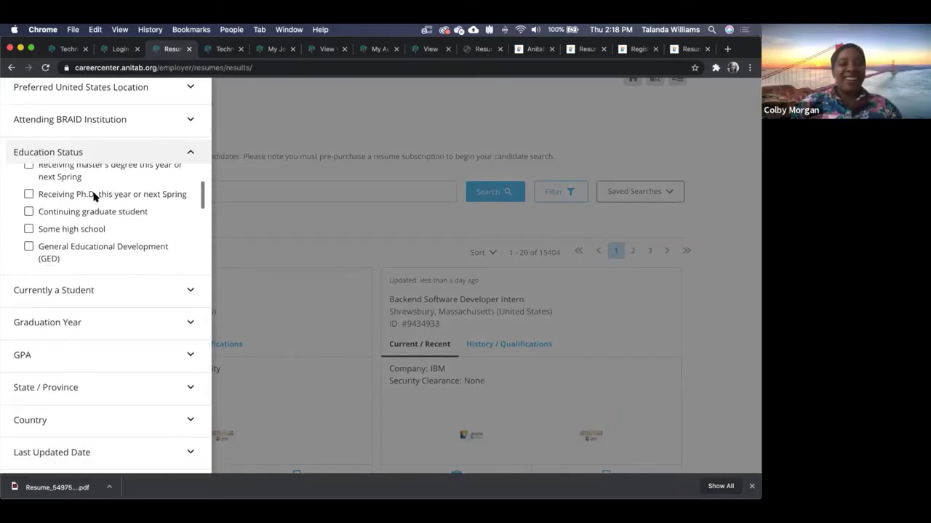
{"action": "left_click", "coordinate": [93, 196]}
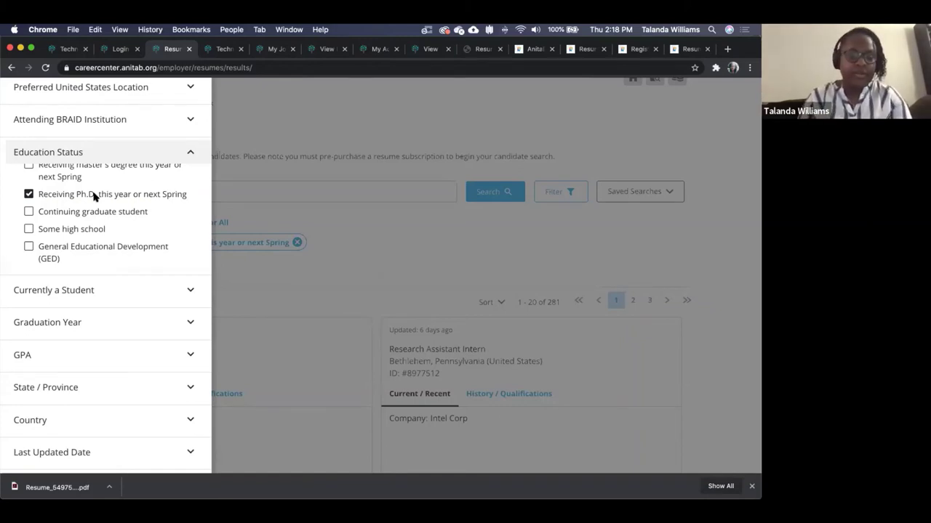
{"action": "scroll", "coordinate": [93, 196], "scroll_direction": "up", "scroll_amount": 3}
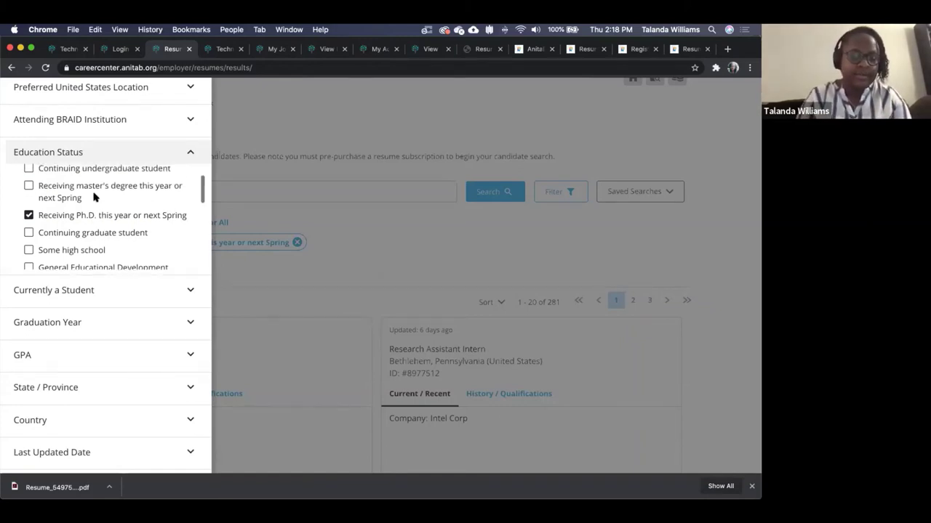
{"action": "scroll", "coordinate": [116, 218], "scroll_direction": "down", "scroll_amount": 1}
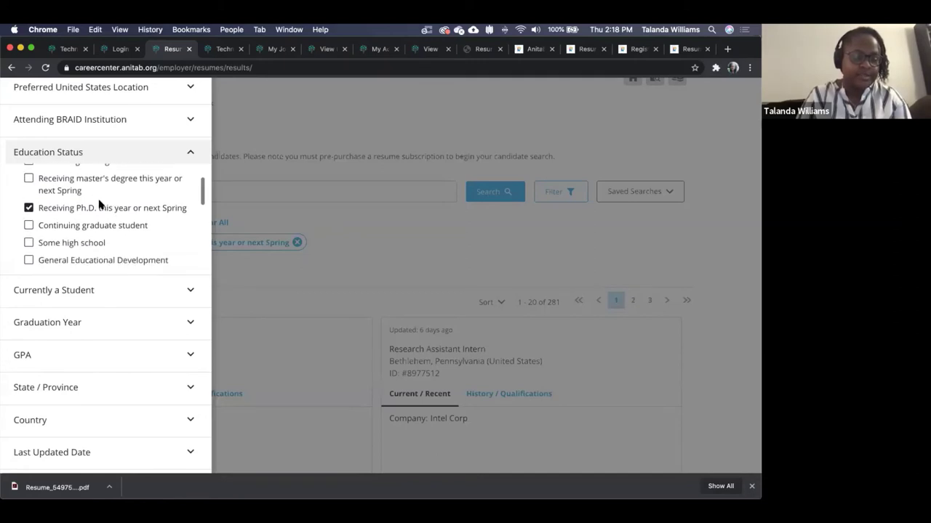
- Browse the rest of the Education Status filter options, from continuing graduate student down to Other
{"action": "scroll", "coordinate": [124, 213], "scroll_direction": "down", "scroll_amount": 1}
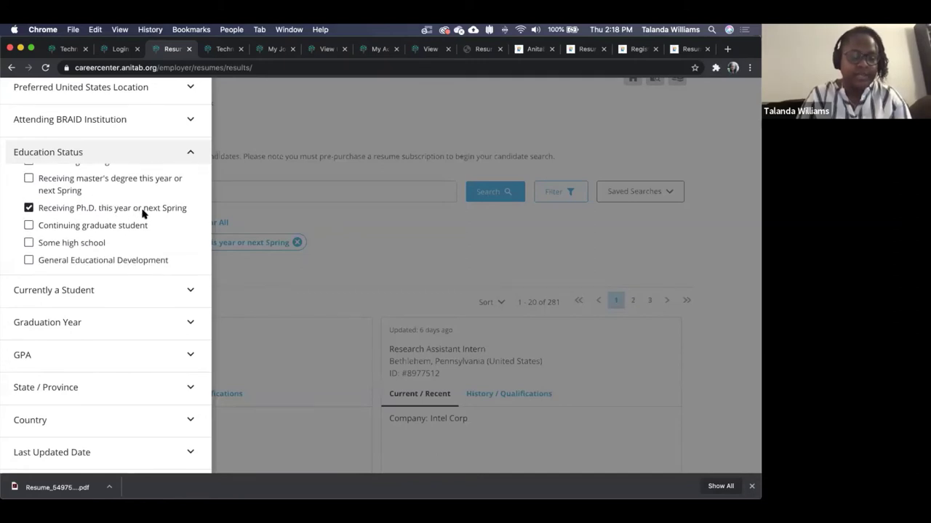
{"action": "scroll", "coordinate": [105, 213], "scroll_direction": "down", "scroll_amount": 2}
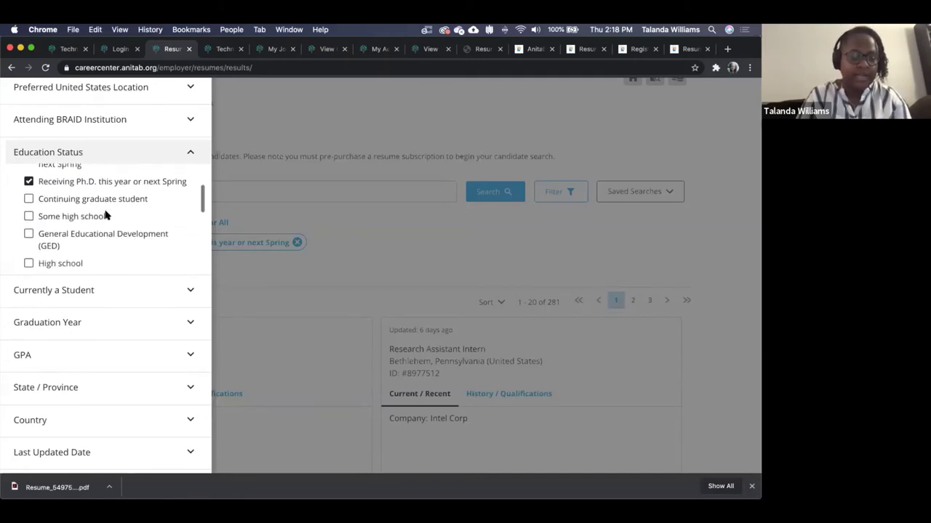
{"action": "scroll", "coordinate": [105, 214], "scroll_direction": "up", "scroll_amount": 1}
{"action": "scroll", "coordinate": [105, 213], "scroll_direction": "down", "scroll_amount": 2}
{"action": "scroll", "coordinate": [106, 214], "scroll_direction": "down", "scroll_amount": 5}
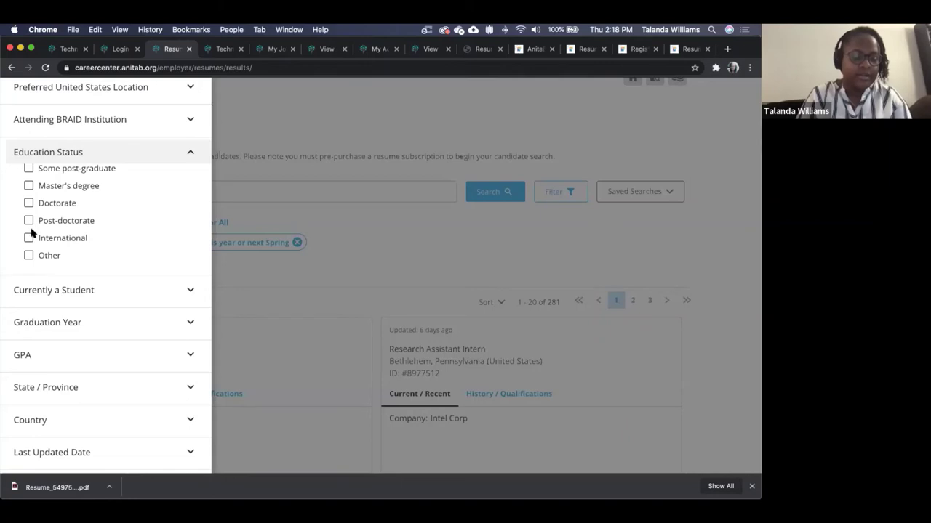
- Review the Education Status and Graduation Year options and add a Graduation Year filter of 2021 to the resume search
{"action": "left_click", "coordinate": [79, 325]}
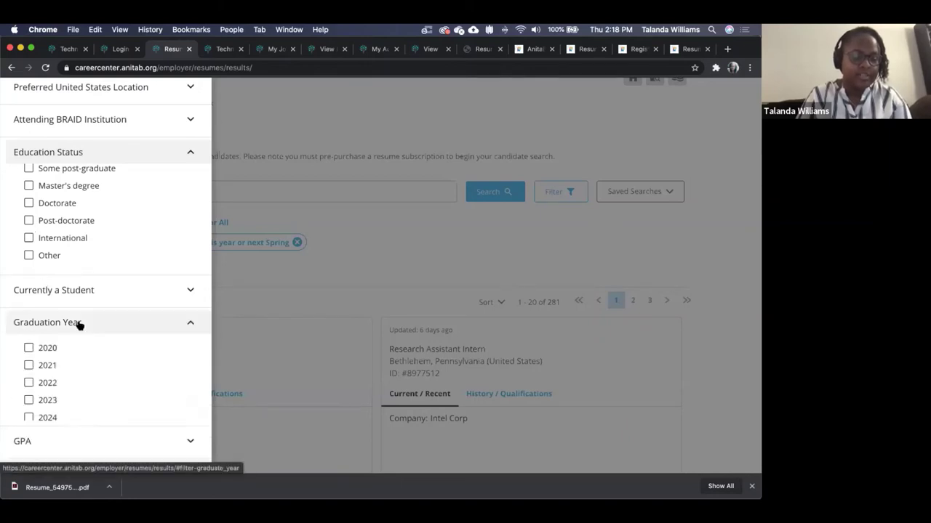
{"action": "scroll", "coordinate": [78, 324], "scroll_direction": "down", "scroll_amount": 1}
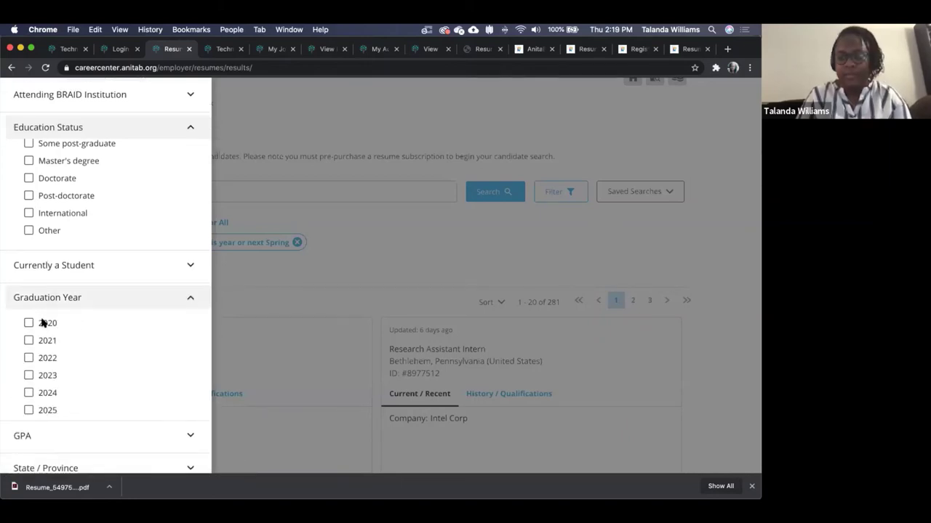
{"action": "scroll", "coordinate": [114, 237], "scroll_direction": "up", "scroll_amount": 3}
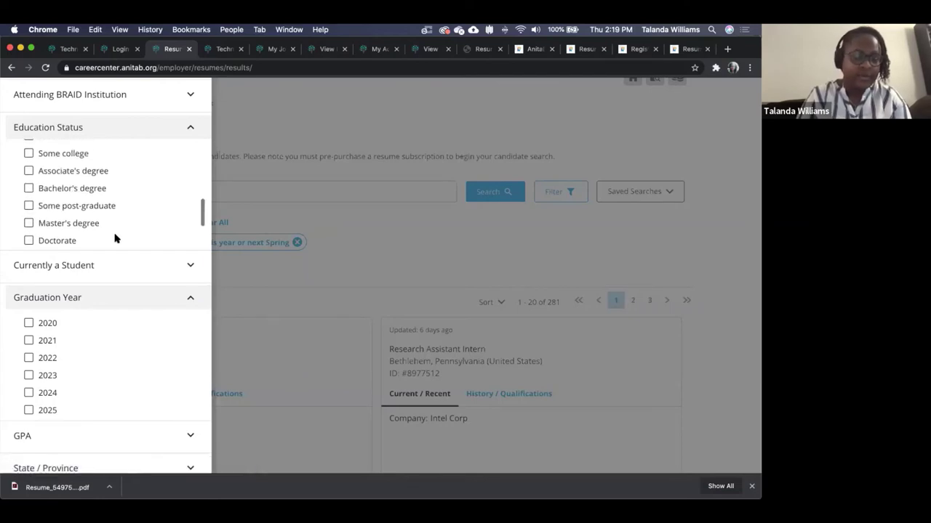
{"action": "scroll", "coordinate": [114, 237], "scroll_direction": "up", "scroll_amount": 5}
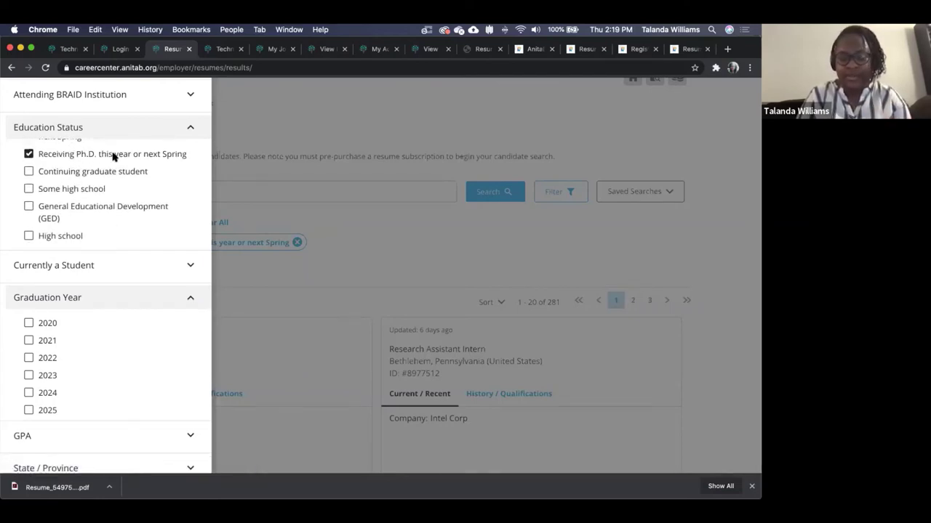
{"action": "scroll", "coordinate": [112, 156], "scroll_direction": "down", "scroll_amount": 8}
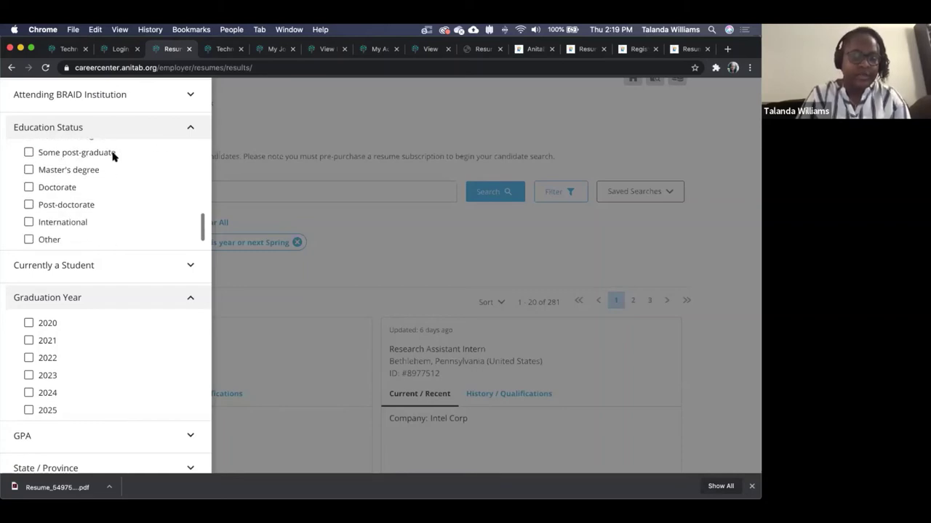
{"action": "scroll", "coordinate": [113, 154], "scroll_direction": "down", "scroll_amount": 1}
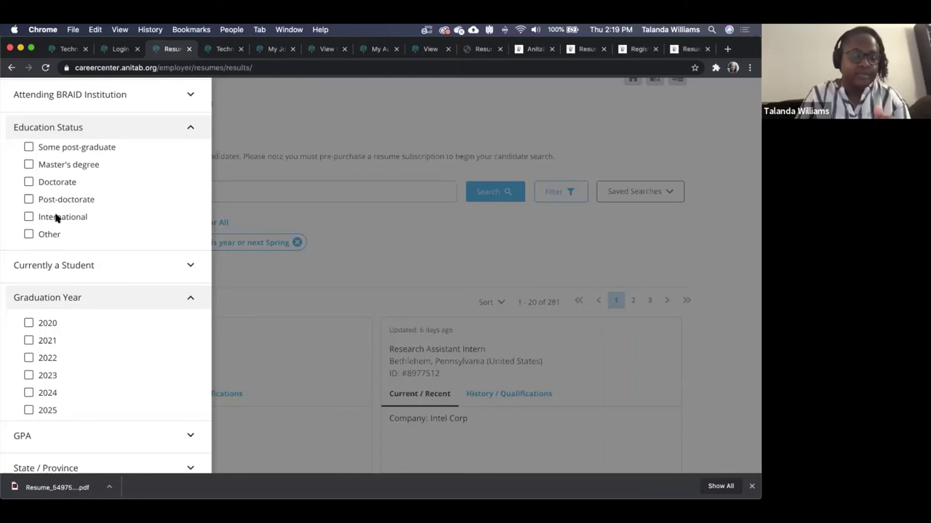
{"action": "scroll", "coordinate": [43, 349], "scroll_direction": "down", "scroll_amount": 1}
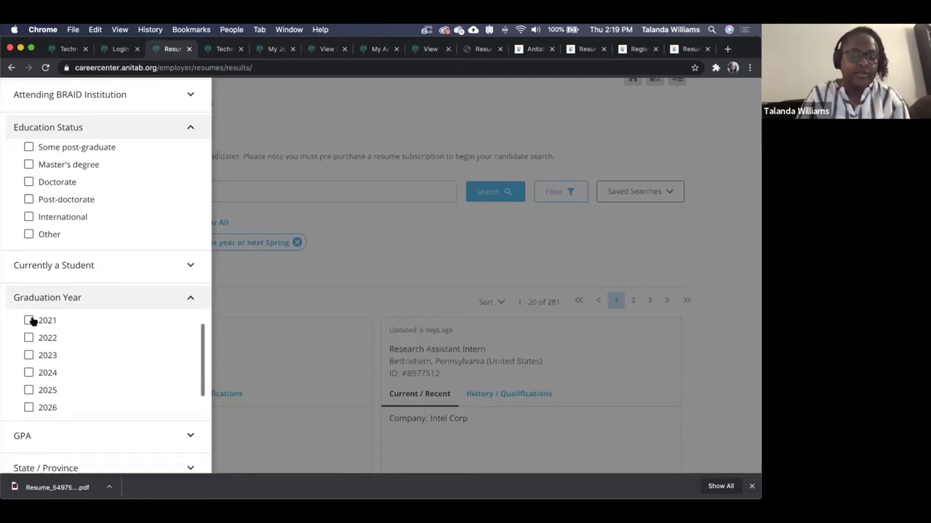
{"action": "left_click", "coordinate": [30, 321]}
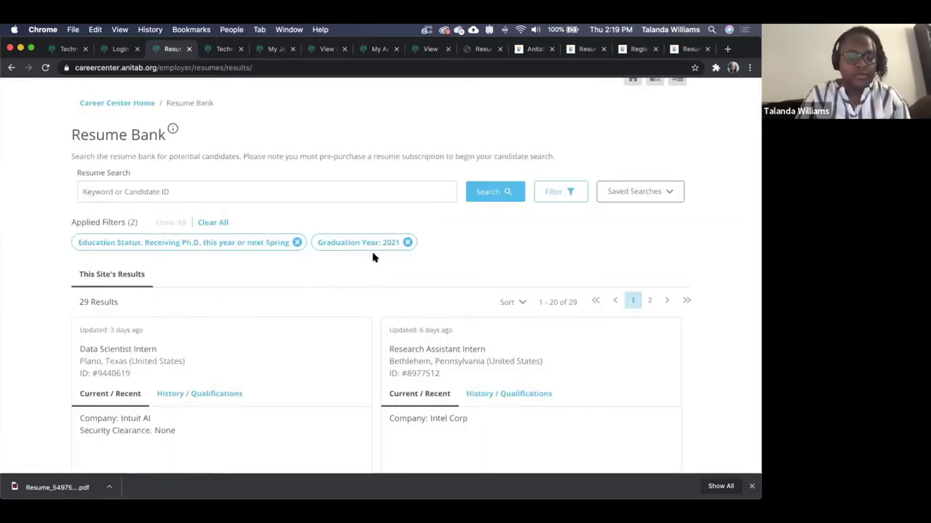
{"action": "scroll", "coordinate": [326, 329], "scroll_direction": "down", "scroll_amount": 2}
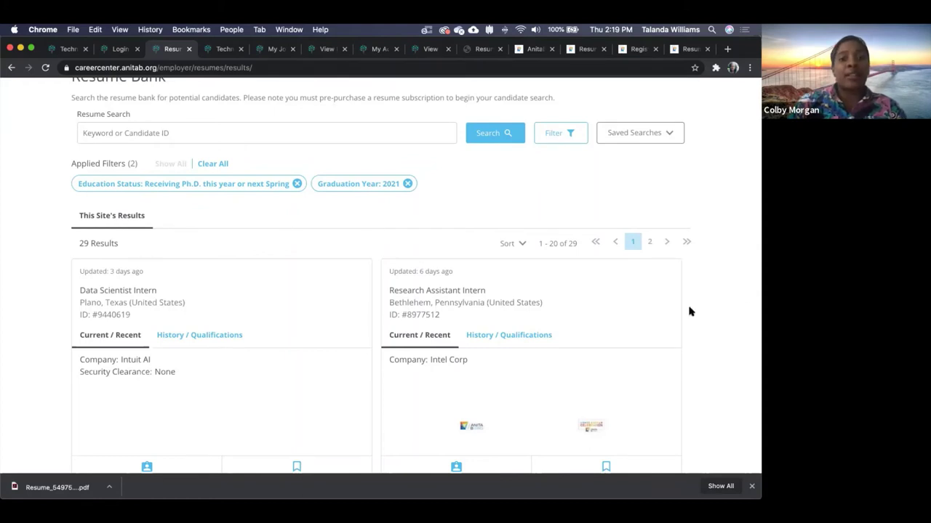
- Open the employer's My Account page and look over its account status, Downloads and Career Fairs sections
{"action": "scroll", "coordinate": [727, 353], "scroll_direction": "up", "scroll_amount": 1}
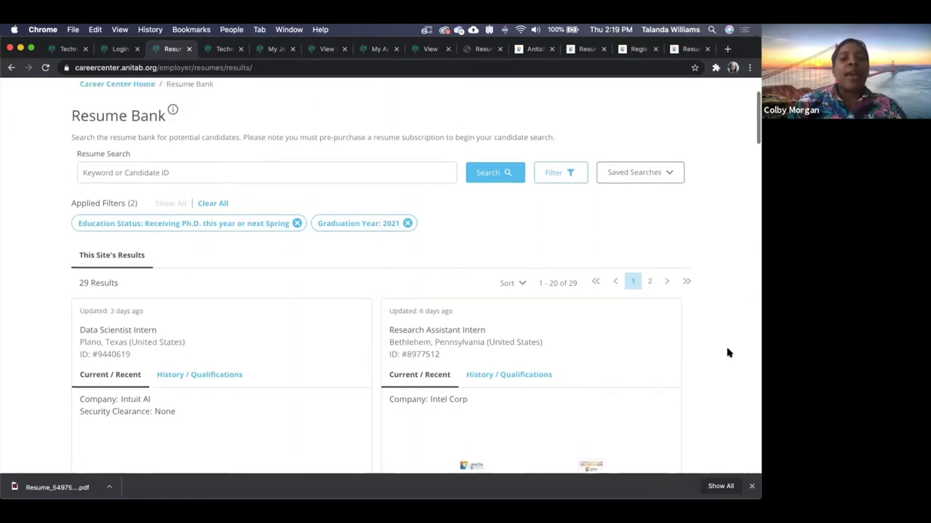
{"action": "scroll", "coordinate": [643, 289], "scroll_direction": "up", "scroll_amount": 3}
{"action": "mouse_move", "coordinate": [407, 120]}
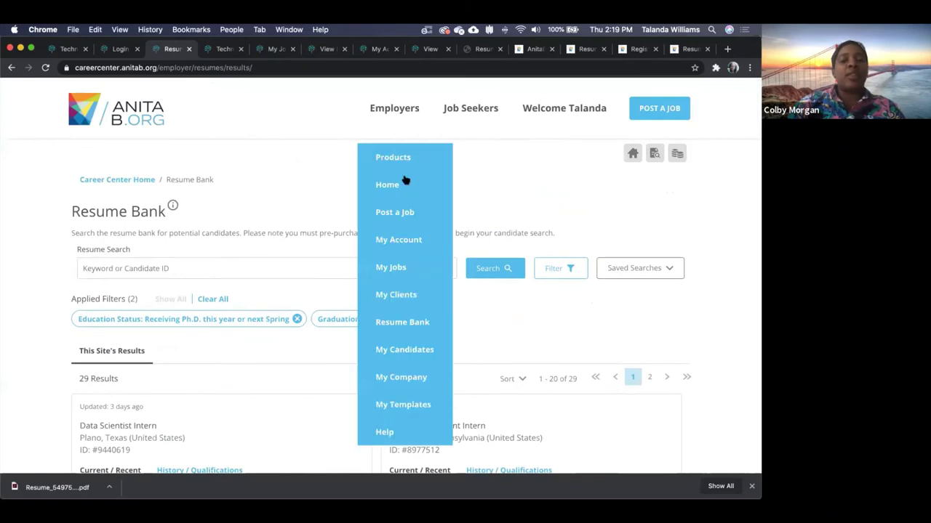
{"action": "left_click", "coordinate": [399, 241]}
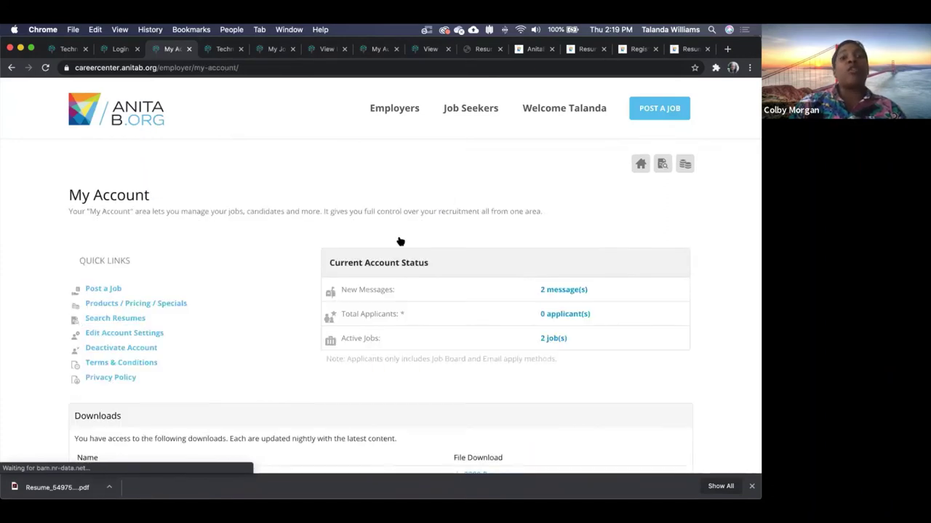
{"action": "scroll", "coordinate": [400, 241], "scroll_direction": "down", "scroll_amount": 5}
{"action": "scroll", "coordinate": [399, 241], "scroll_direction": "up", "scroll_amount": 2}
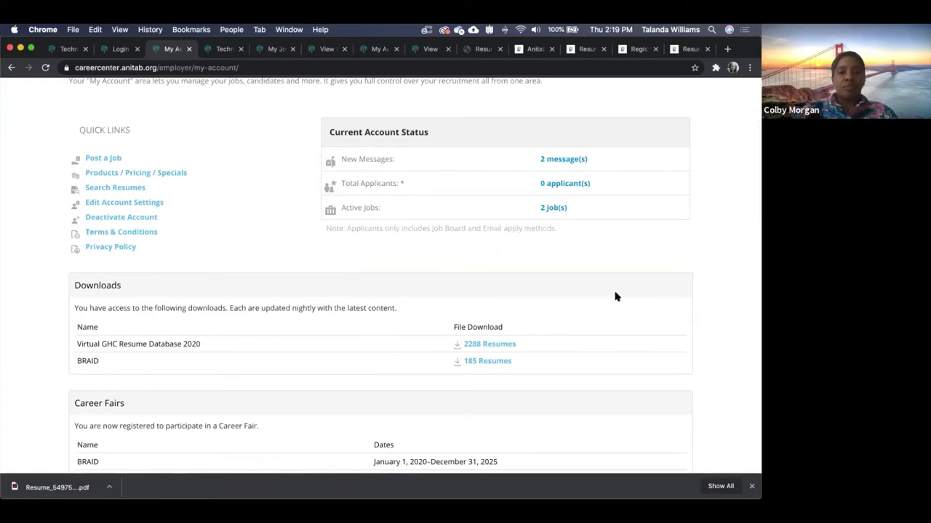
{"action": "scroll", "coordinate": [615, 296], "scroll_direction": "up", "scroll_amount": 5}
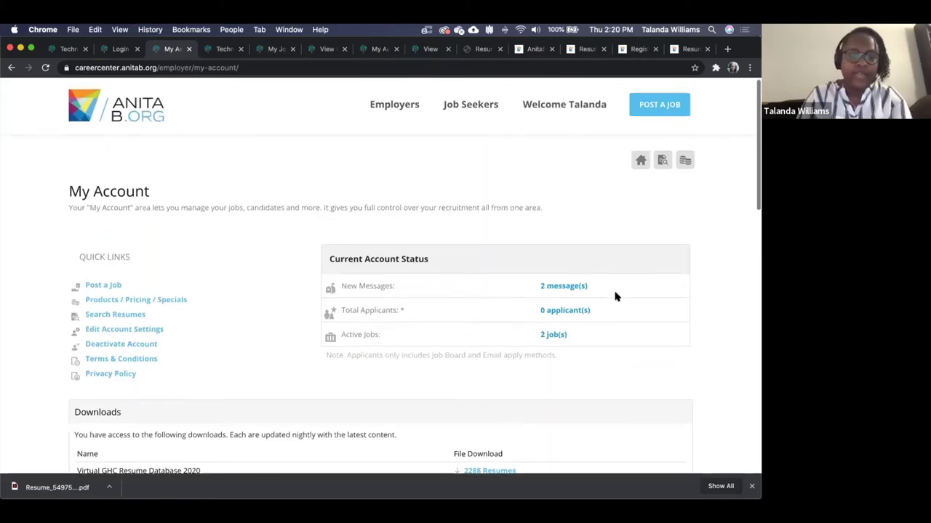
- Download the Virtual GHC Resume Database 2020 package from the account's Downloads section and minimize the Candidate_Profile-Example workbook in Excel
{"action": "mouse_move", "coordinate": [393, 132]}
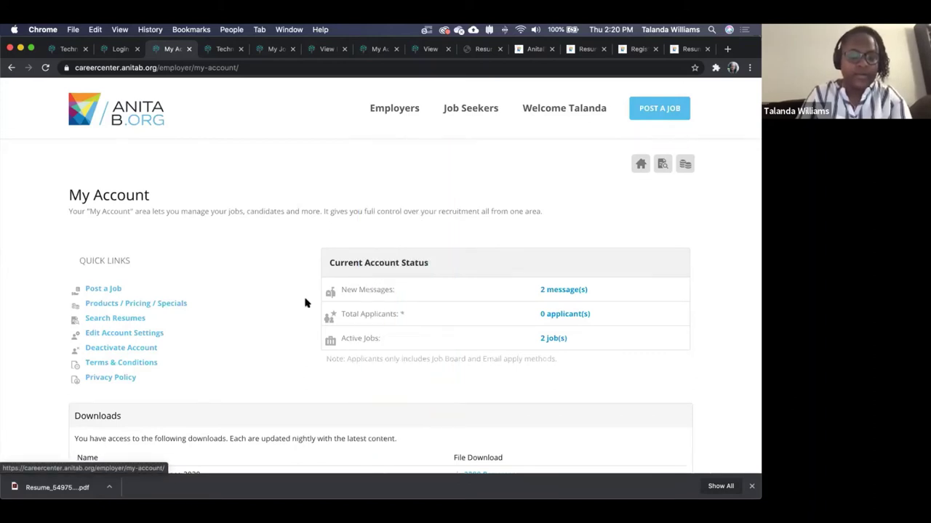
{"action": "scroll", "coordinate": [214, 284], "scroll_direction": "down", "scroll_amount": 3}
{"action": "left_click_drag", "start_coordinate": [61, 291], "coordinate": [119, 294]}
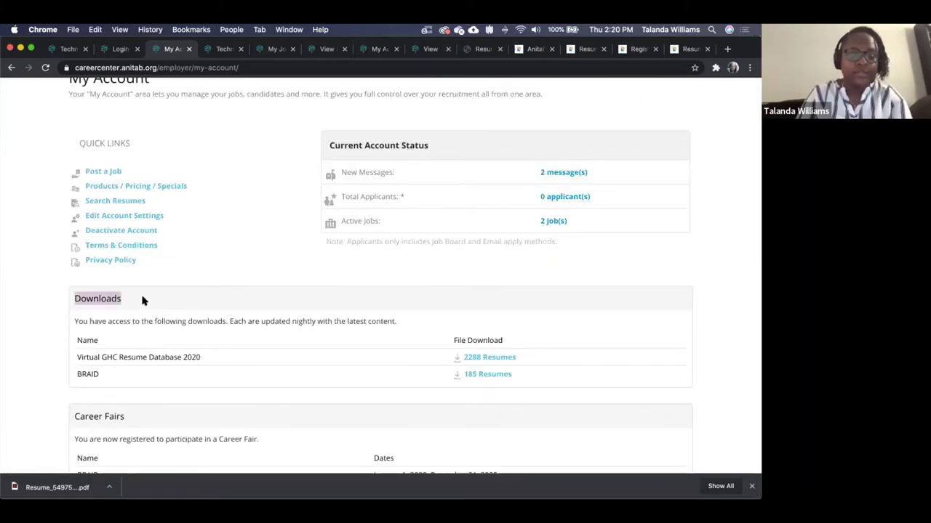
{"action": "left_click", "coordinate": [141, 300]}
{"action": "scroll", "coordinate": [140, 300], "scroll_direction": "up", "scroll_amount": 1}
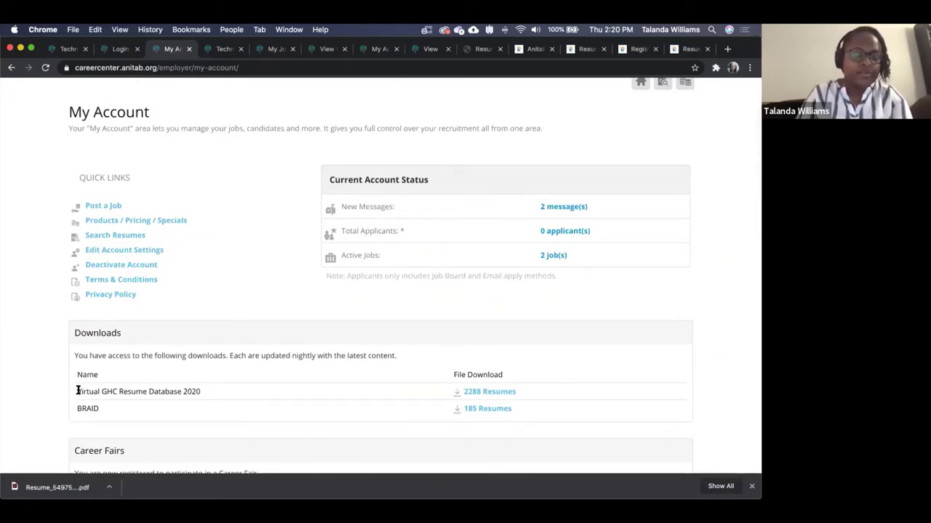
{"action": "left_click_drag", "start_coordinate": [77, 391], "coordinate": [209, 396]}
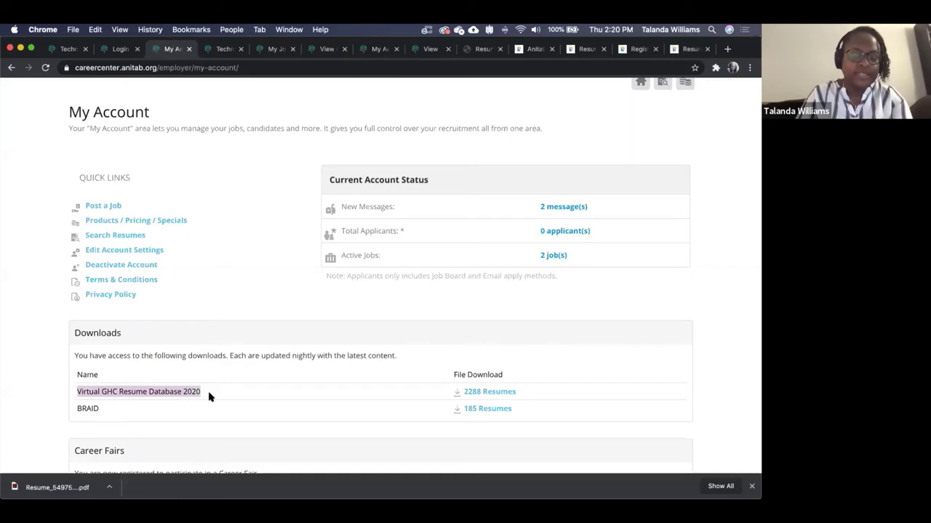
{"action": "left_click", "coordinate": [490, 393]}
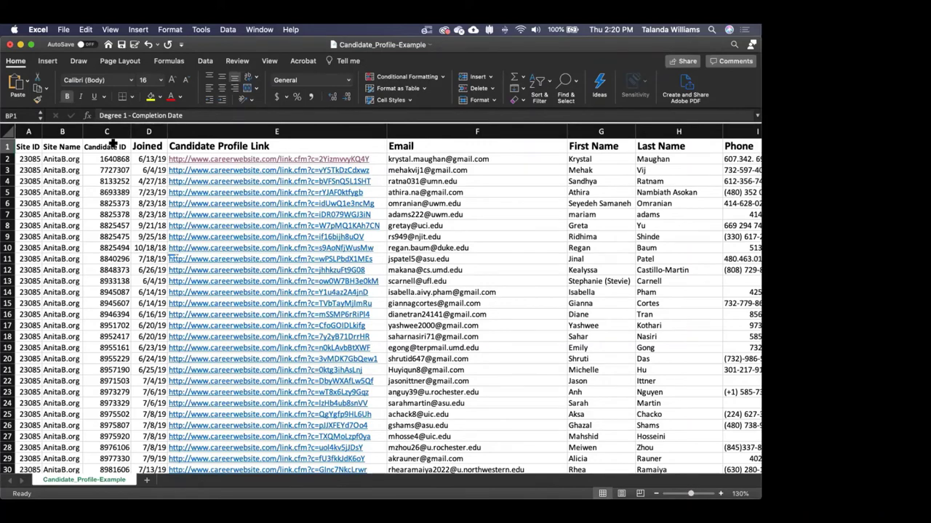
{"action": "left_click", "coordinate": [20, 45]}
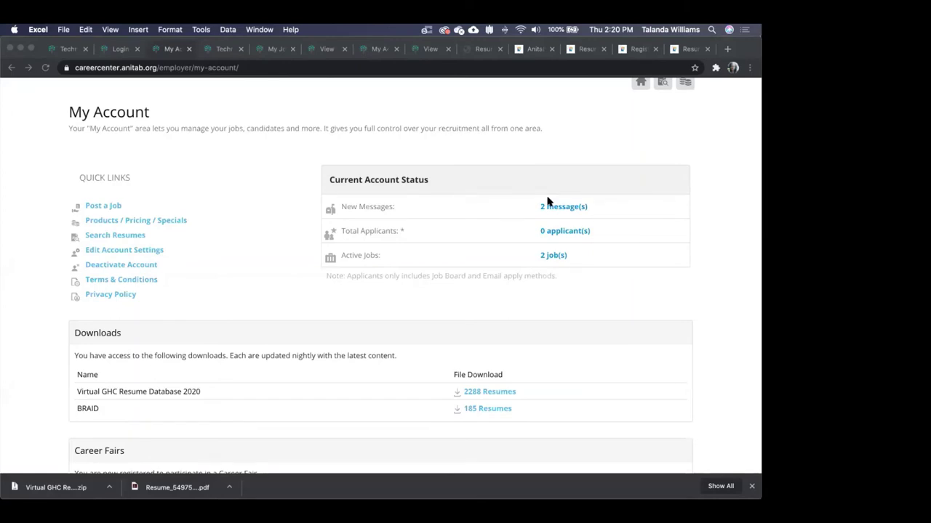
{"action": "scroll", "coordinate": [549, 201], "scroll_direction": "down", "scroll_amount": 1}
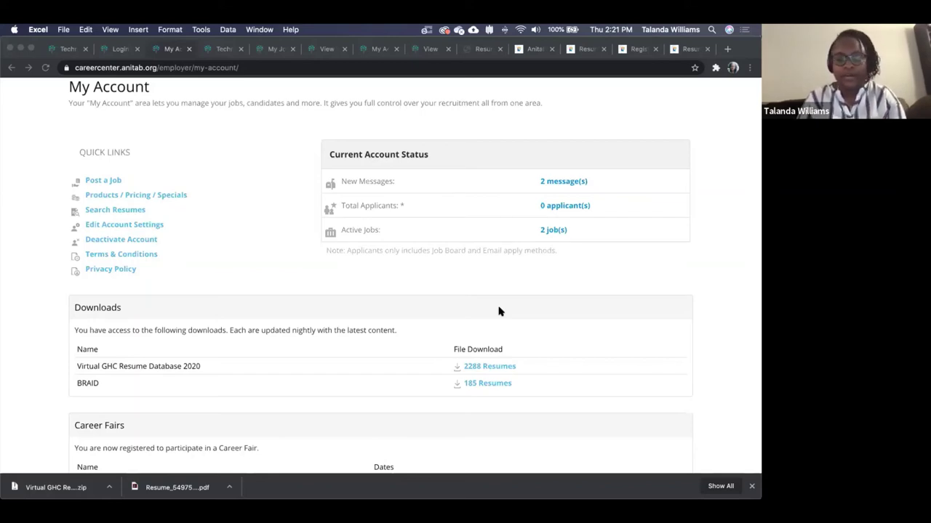
- Switch to the portal's Resume Downloads page and select the June 2020 ZIP package
{"action": "left_click", "coordinate": [680, 49]}
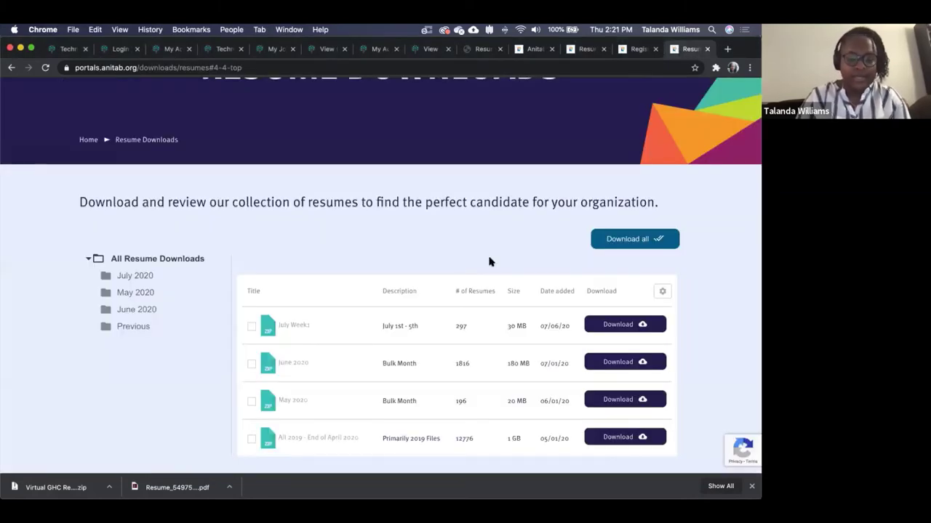
{"action": "scroll", "coordinate": [489, 262], "scroll_direction": "down", "scroll_amount": 1}
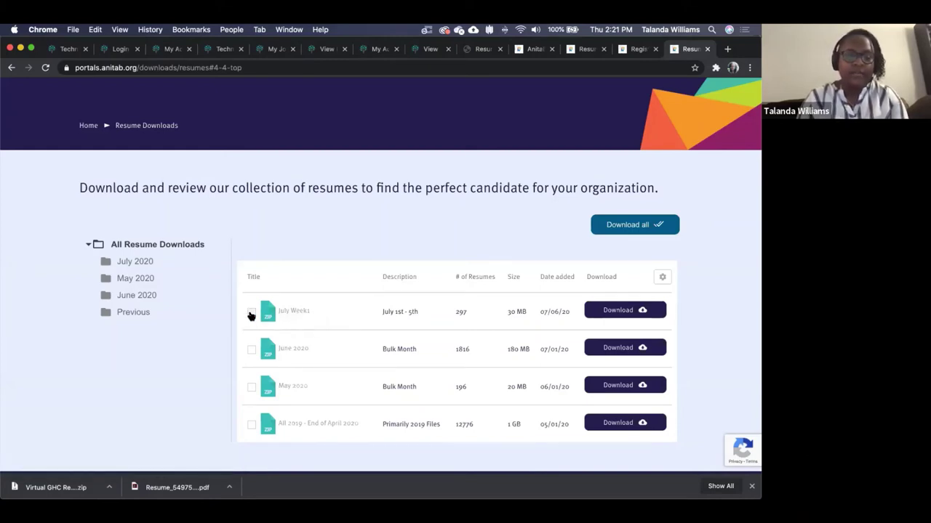
{"action": "left_click", "coordinate": [252, 351]}
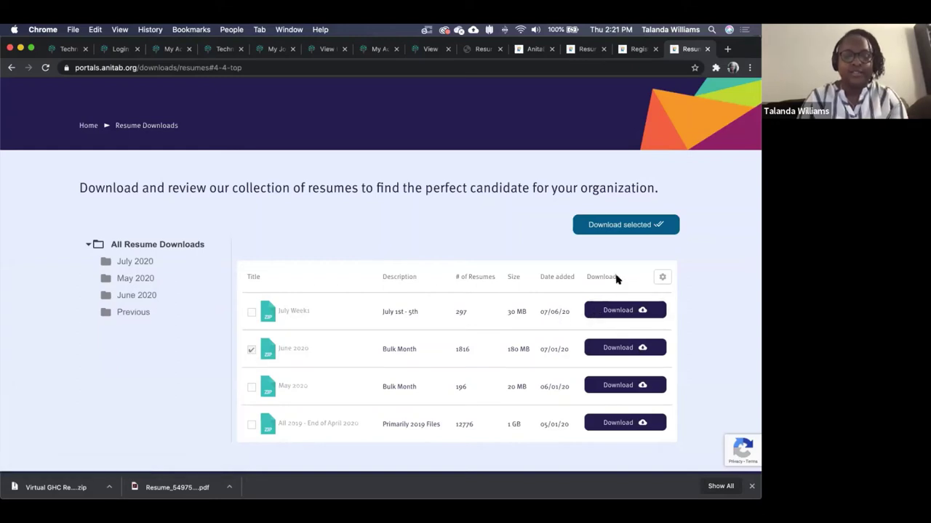
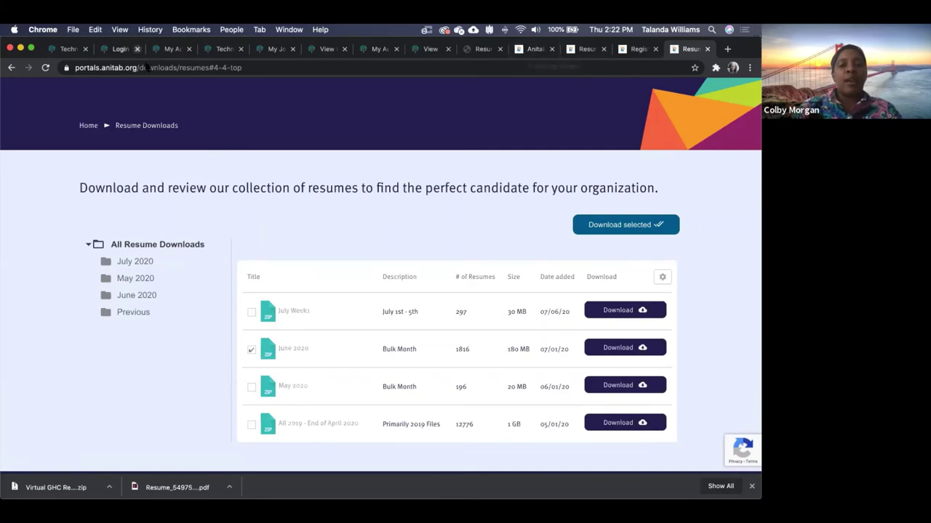
- Return to the My Account page and examine the Virtual GHC Resume Database 2020 and BRAID downloads
{"action": "left_click", "coordinate": [171, 49]}
{"action": "scroll", "coordinate": [177, 174], "scroll_direction": "down", "scroll_amount": 1}
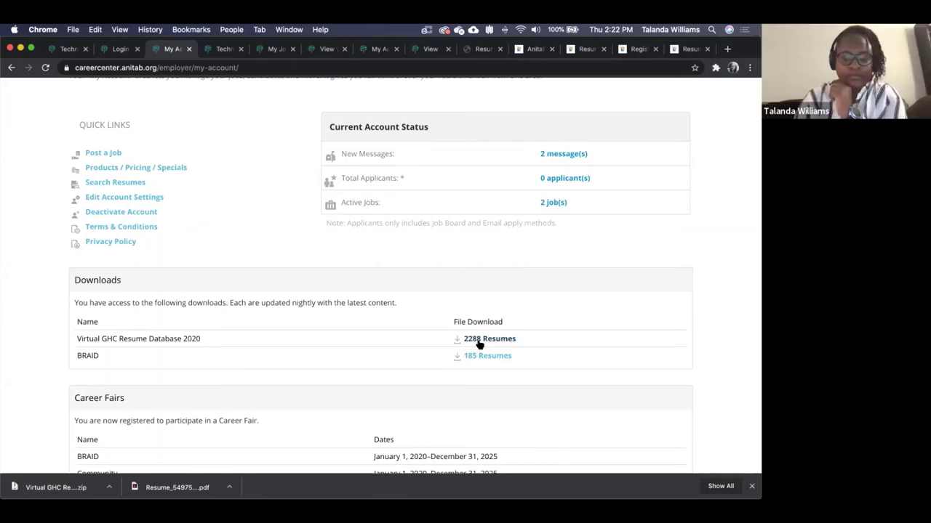
{"action": "scroll", "coordinate": [478, 344], "scroll_direction": "up", "scroll_amount": 1}
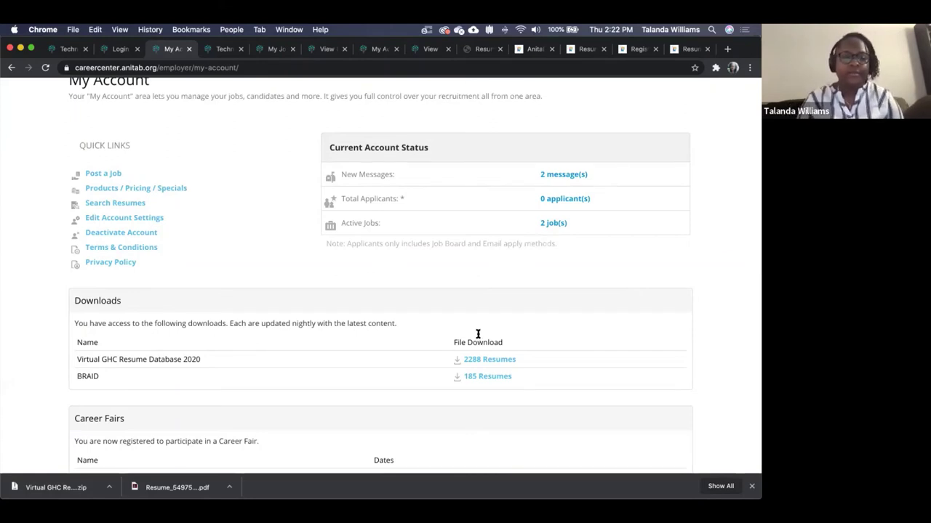
- Examine the resume counts of the monthly packages on the portal's Resume Downloads page and go back to My Account
{"action": "left_click", "coordinate": [687, 48]}
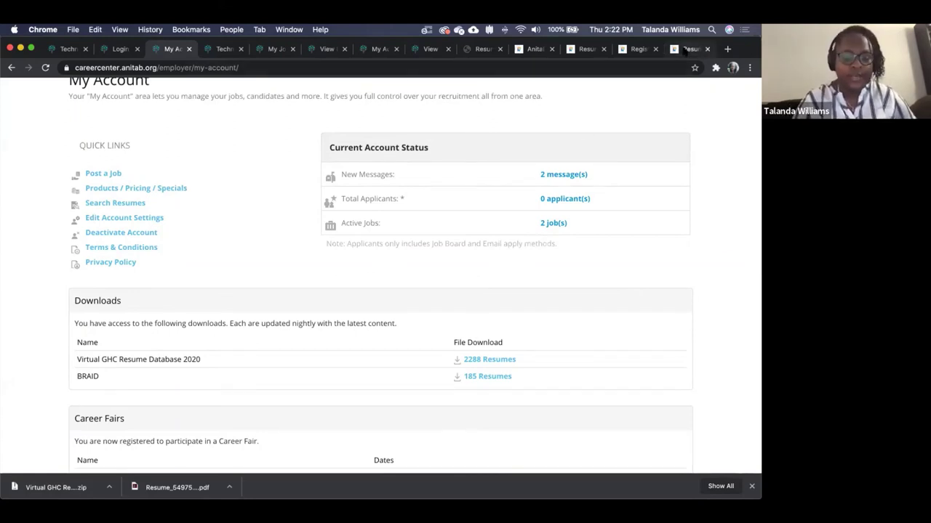
{"action": "scroll", "coordinate": [541, 268], "scroll_direction": "down", "scroll_amount": 1}
{"action": "scroll", "coordinate": [541, 267], "scroll_direction": "down", "scroll_amount": 1}
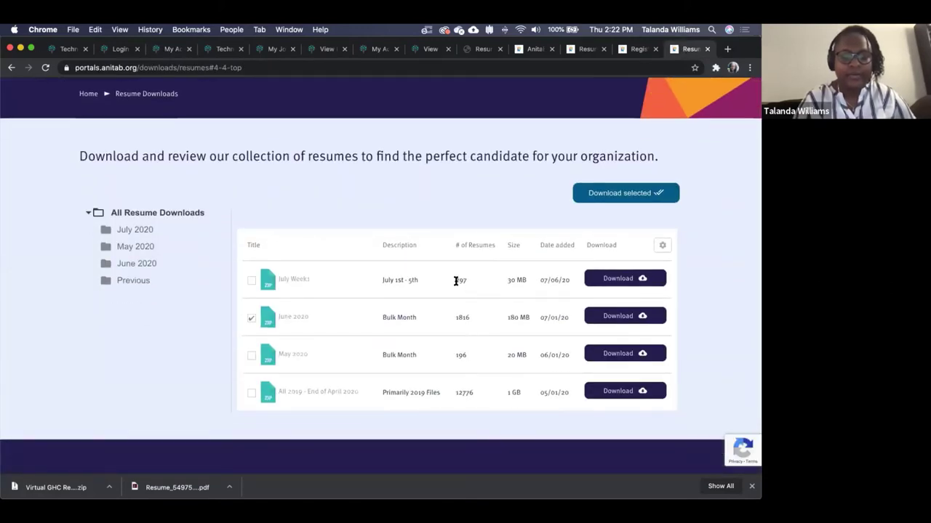
{"action": "left_click_drag", "start_coordinate": [456, 282], "coordinate": [459, 313]}
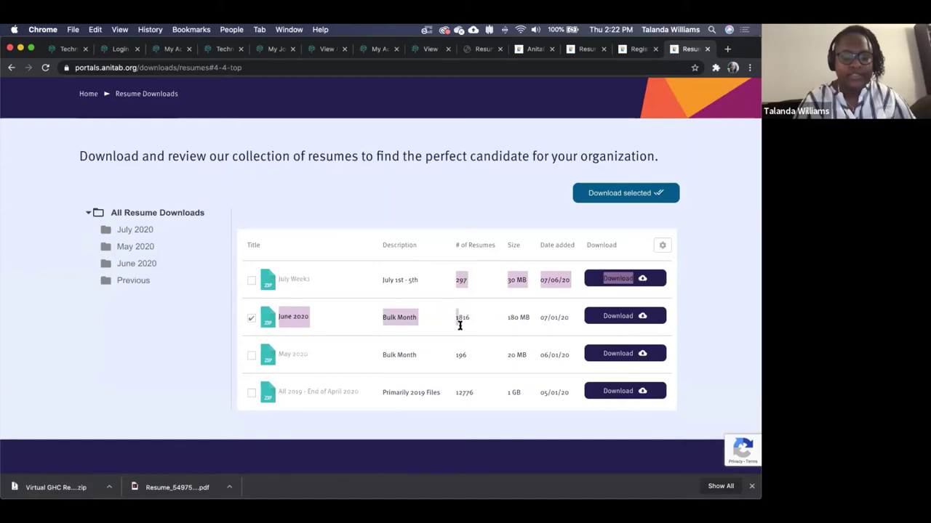
{"action": "left_click", "coordinate": [460, 328]}
{"action": "scroll", "coordinate": [301, 182], "scroll_direction": "up", "scroll_amount": 1}
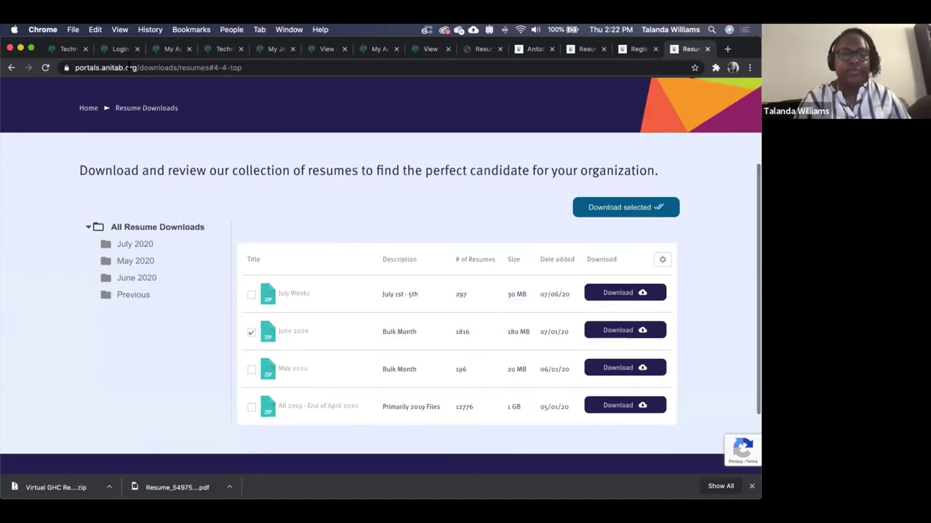
{"action": "left_click", "coordinate": [169, 48]}
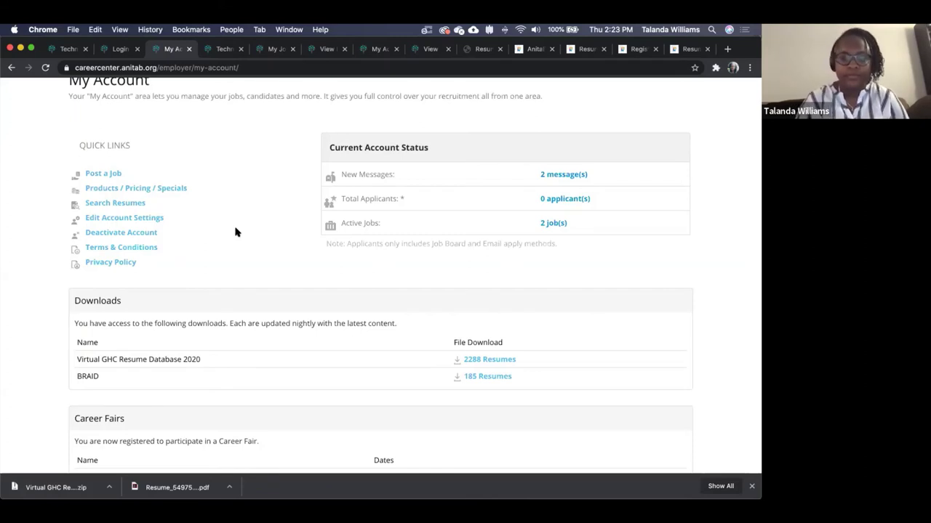
- Switch to the portal's Resume Downloads page and add the May 2020 and July Week1 ZIP packages to the selection
{"action": "left_click", "coordinate": [682, 54]}
{"action": "scroll", "coordinate": [509, 264], "scroll_direction": "down", "scroll_amount": 1}
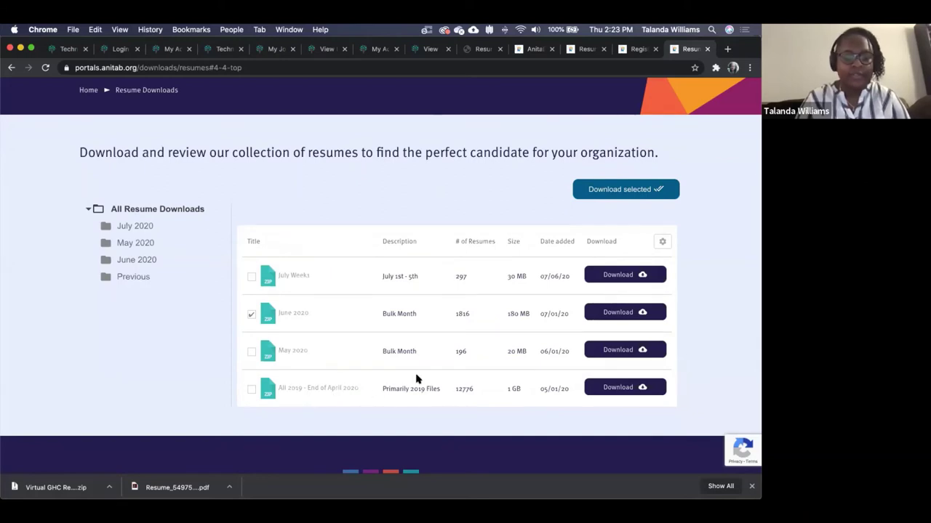
{"action": "left_click", "coordinate": [251, 352]}
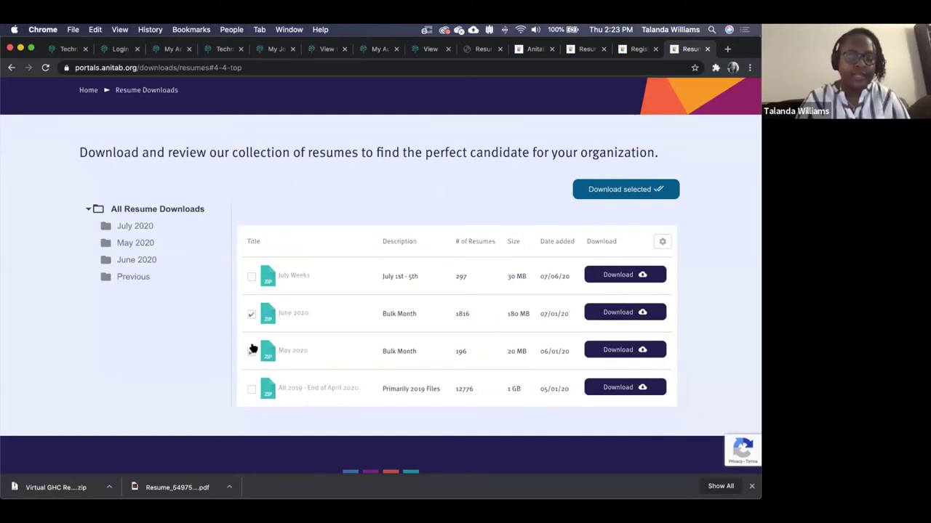
{"action": "left_click", "coordinate": [251, 277]}
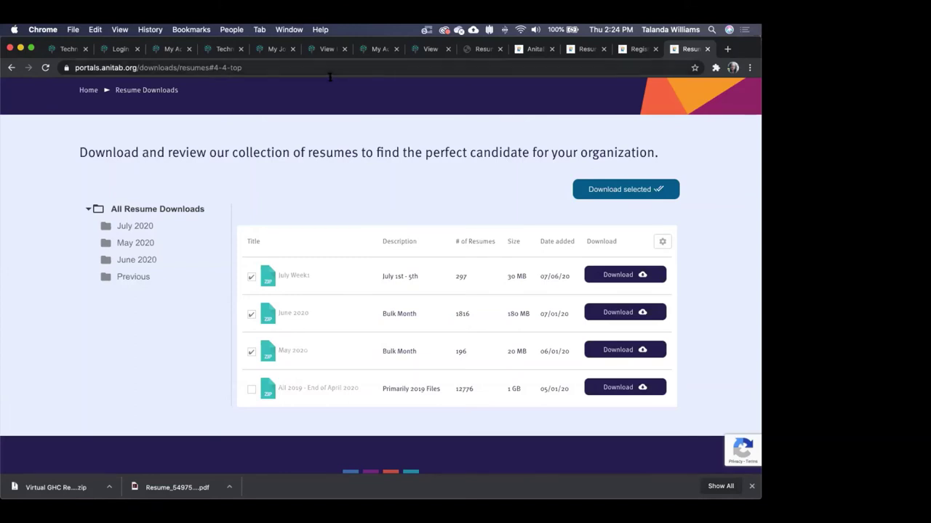
- Return to the career center's My Account page and open the Resume Bank for employers
{"action": "left_click", "coordinate": [169, 48]}
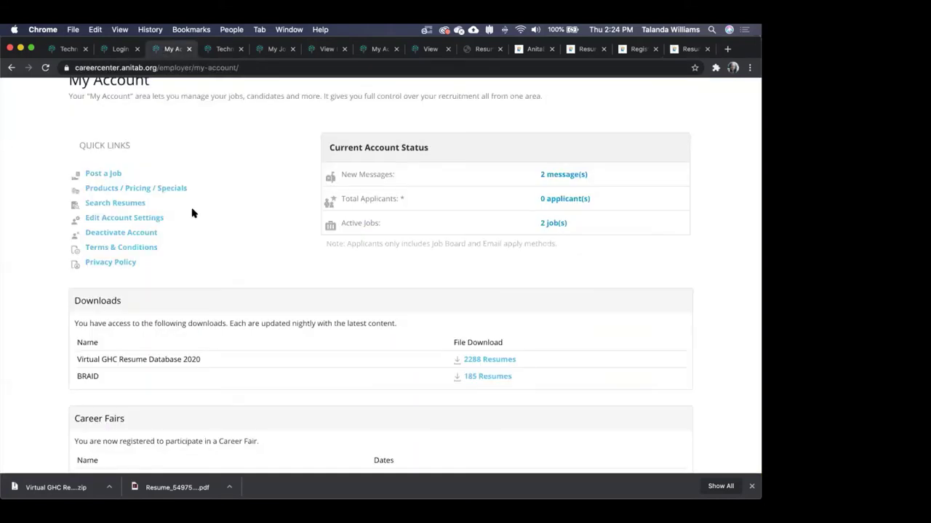
{"action": "scroll", "coordinate": [235, 173], "scroll_direction": "up", "scroll_amount": 3}
{"action": "mouse_move", "coordinate": [388, 109]}
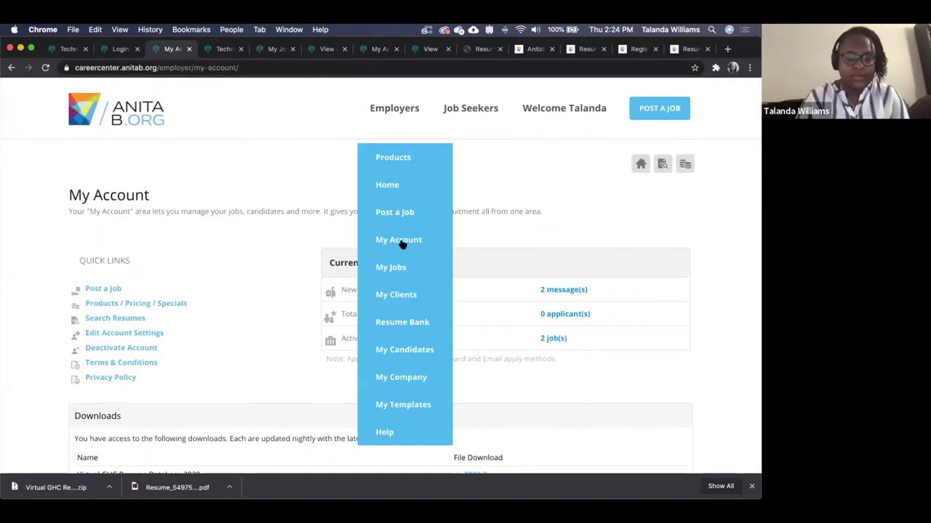
{"action": "left_click", "coordinate": [405, 323]}
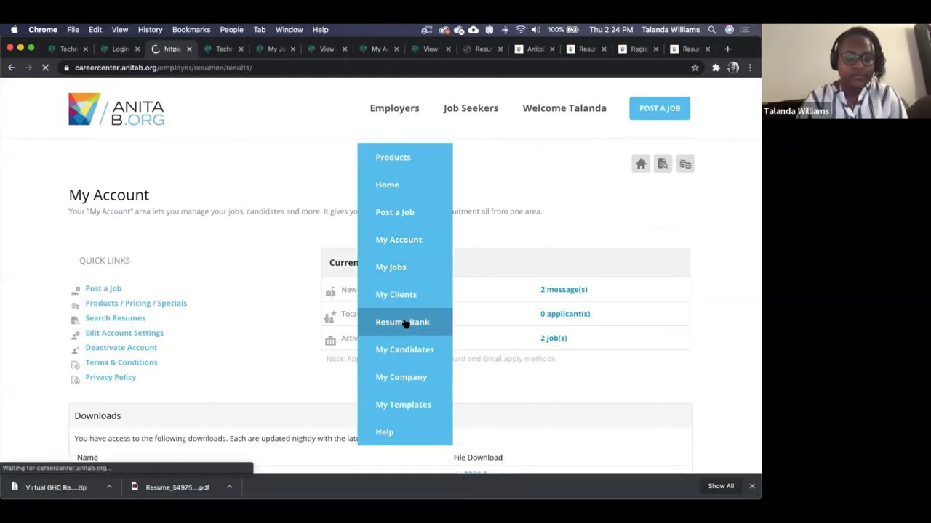
{"action": "scroll", "coordinate": [521, 303], "scroll_direction": "down", "scroll_amount": 1}
{"action": "scroll", "coordinate": [521, 304], "scroll_direction": "down", "scroll_amount": 1}
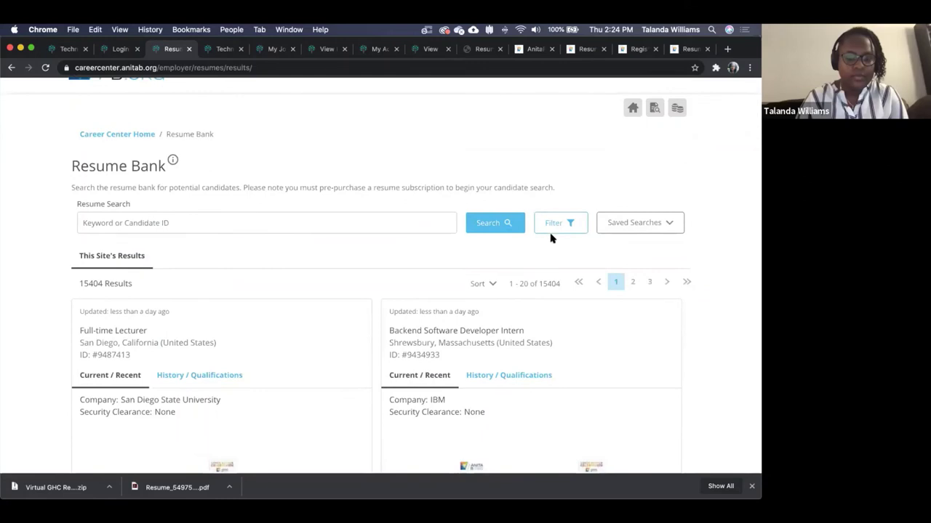
- Filter the Resume Bank by Job Seeker's Preferred Program, choosing Info on schools (undergraduate or graduate school)
{"action": "left_click", "coordinate": [557, 222]}
{"action": "scroll", "coordinate": [127, 199], "scroll_direction": "down", "scroll_amount": 3}
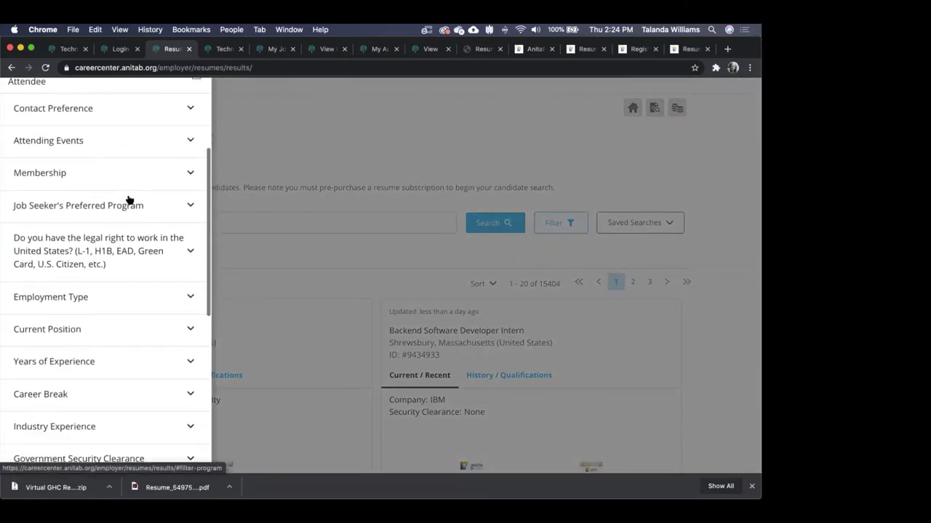
{"action": "left_click", "coordinate": [127, 204]}
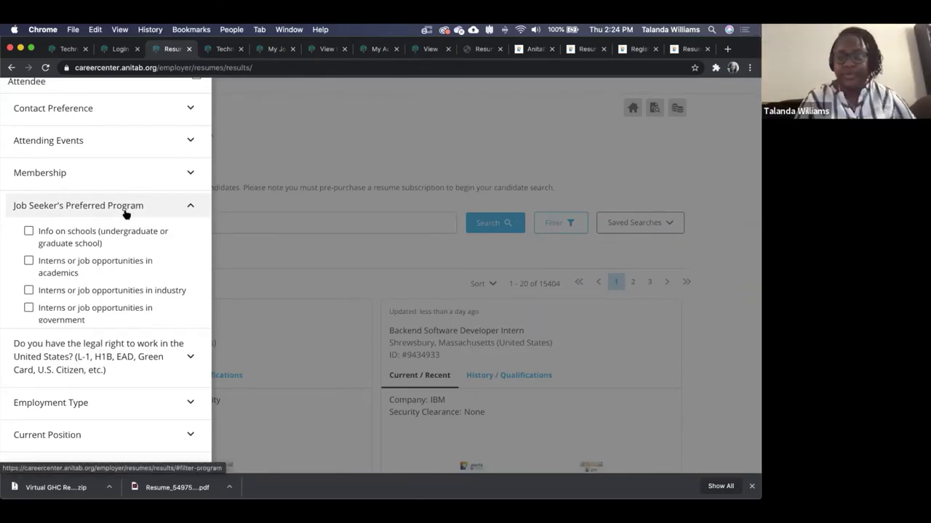
{"action": "scroll", "coordinate": [125, 213], "scroll_direction": "down", "scroll_amount": 2}
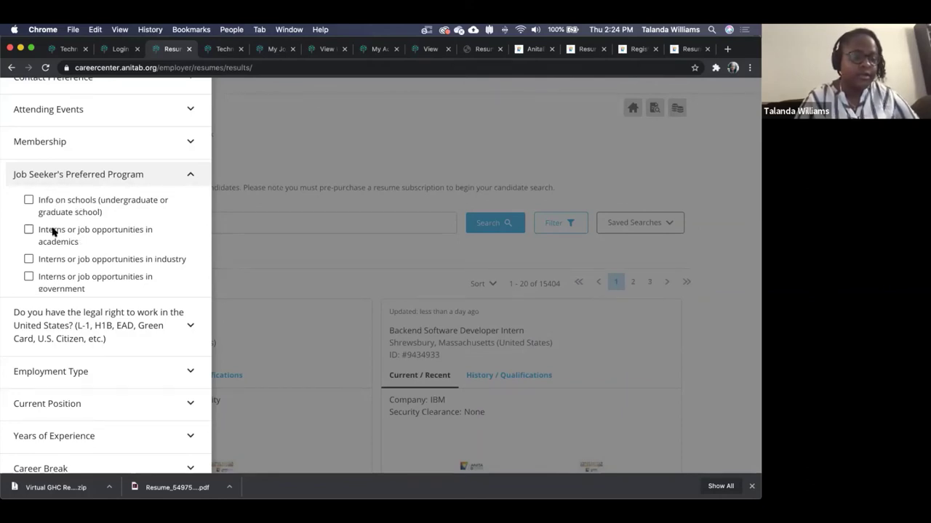
{"action": "left_click", "coordinate": [51, 201]}
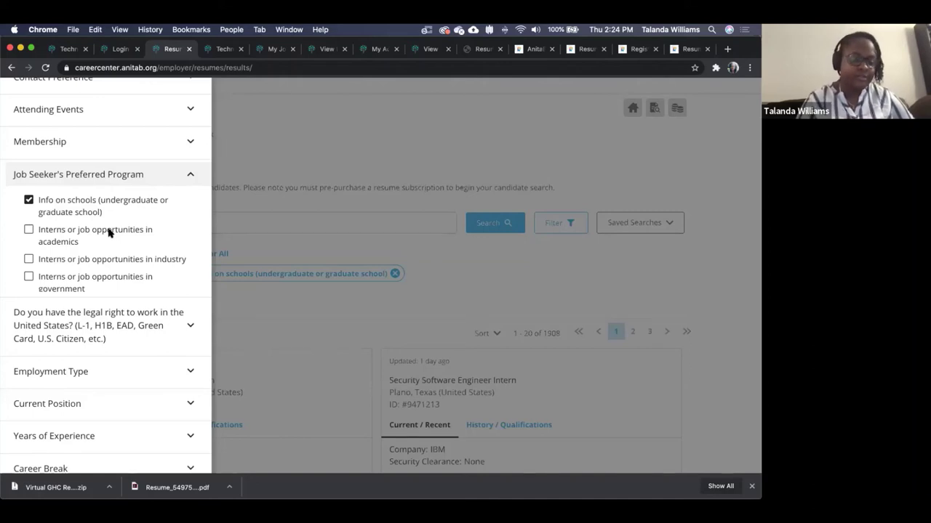
- Examine the Membership, Attending Events, work authorization and remaining Resume Bank filter categories, then return to the filtered results
{"action": "left_click", "coordinate": [78, 144]}
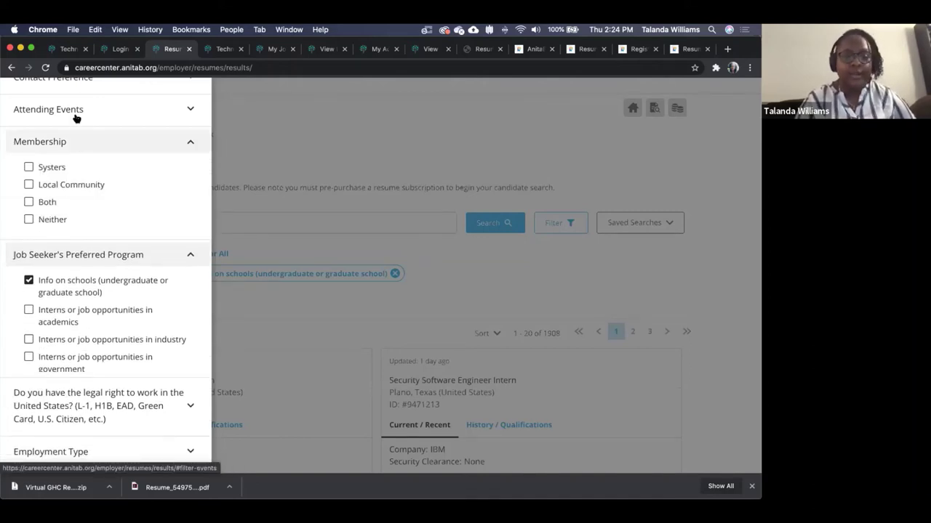
{"action": "left_click", "coordinate": [76, 115]}
{"action": "left_click", "coordinate": [76, 115]}
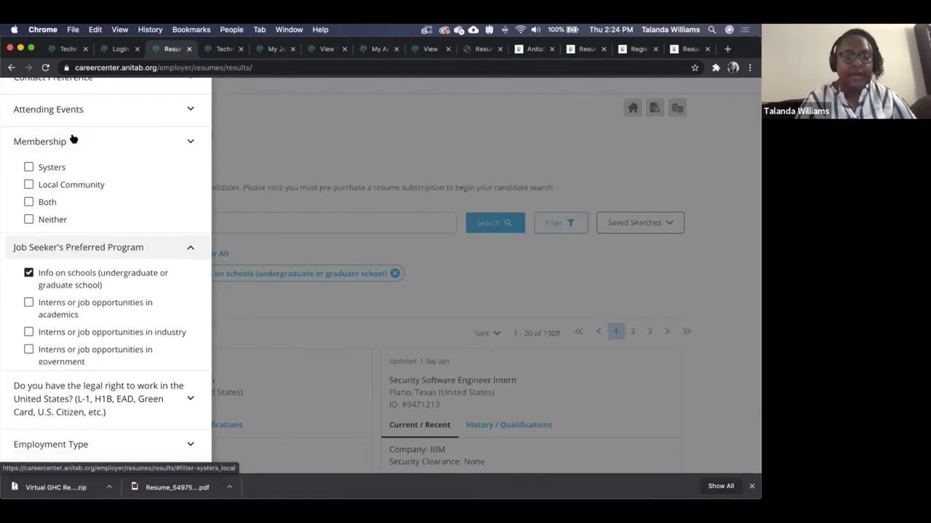
{"action": "left_click", "coordinate": [73, 141]}
{"action": "scroll", "coordinate": [76, 236], "scroll_direction": "down", "scroll_amount": 1}
{"action": "left_click", "coordinate": [84, 313]}
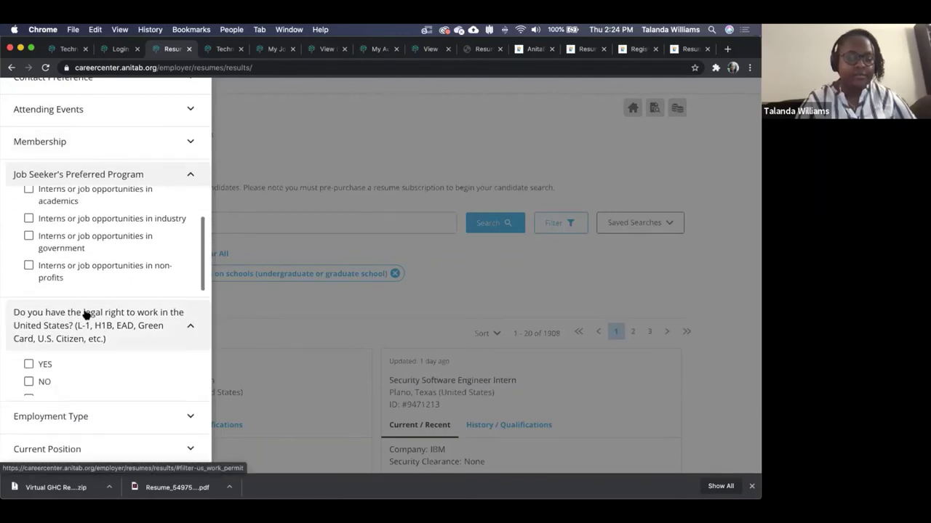
{"action": "left_click", "coordinate": [85, 314]}
{"action": "scroll", "coordinate": [85, 301], "scroll_direction": "up", "scroll_amount": 3}
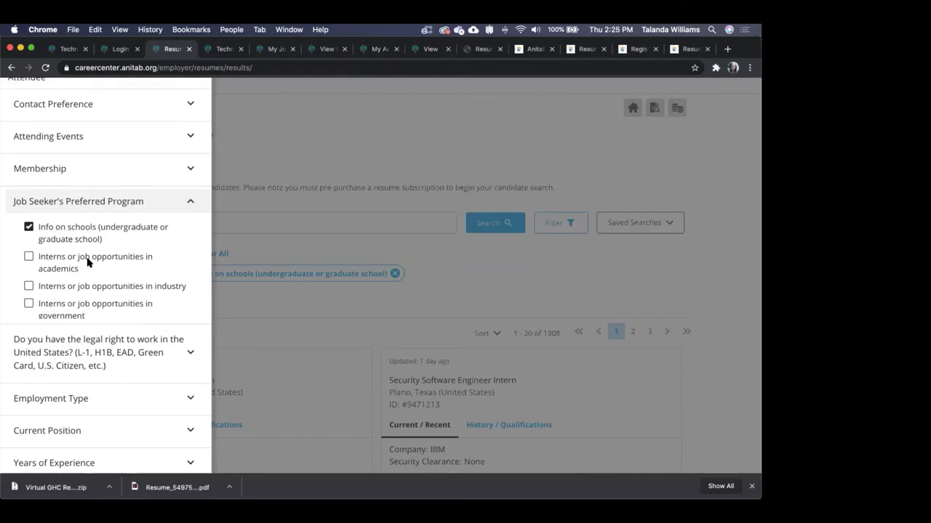
{"action": "scroll", "coordinate": [87, 262], "scroll_direction": "down", "scroll_amount": 3}
{"action": "scroll", "coordinate": [83, 328], "scroll_direction": "down", "scroll_amount": 8}
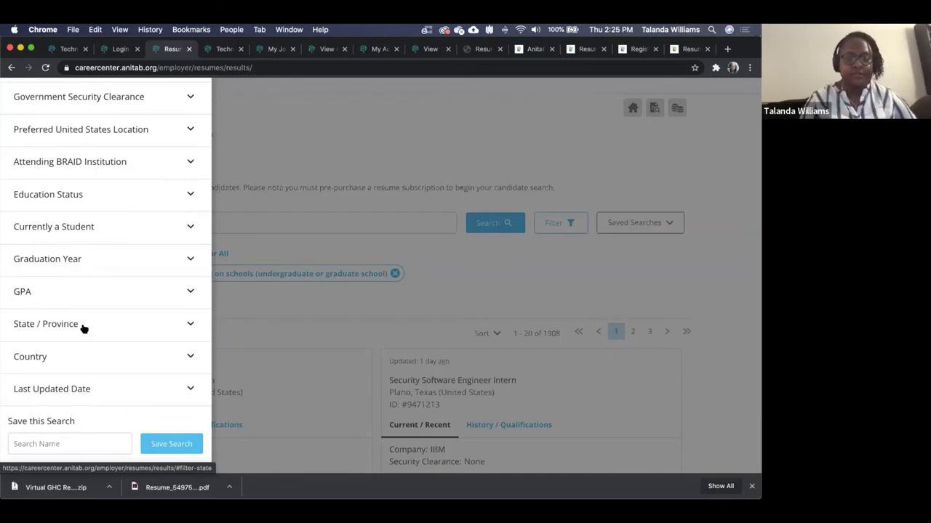
{"action": "left_click", "coordinate": [466, 288]}
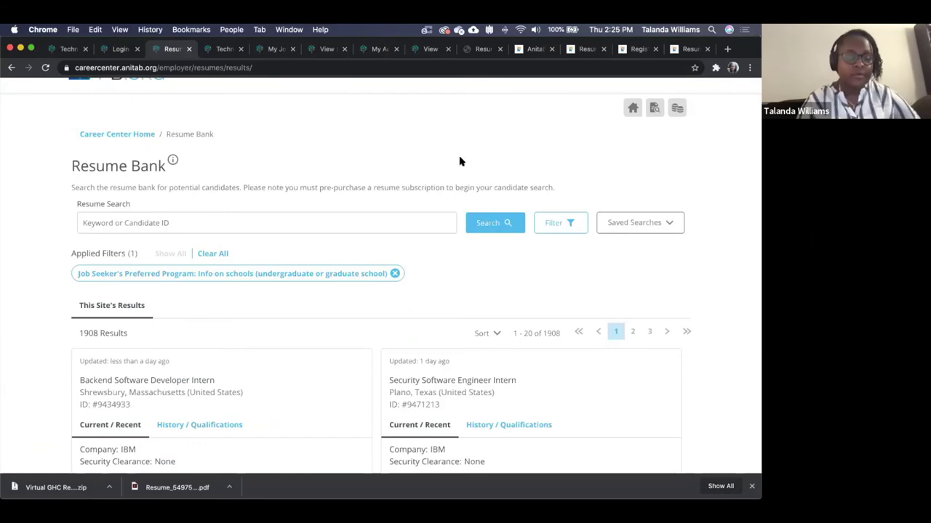
- Revisit the portal's Resume Downloads page and come back to the filtered Resume Bank results
{"action": "left_click", "coordinate": [687, 49]}
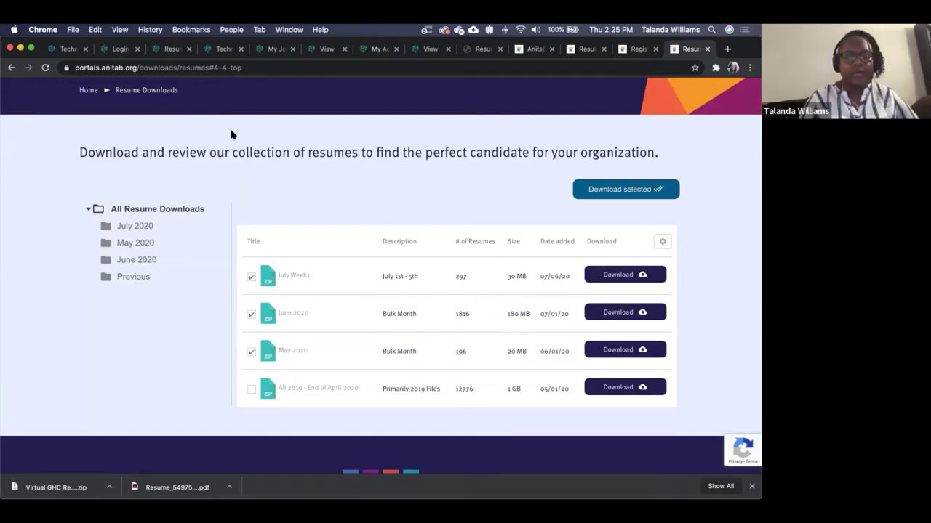
{"action": "left_click", "coordinate": [218, 49]}
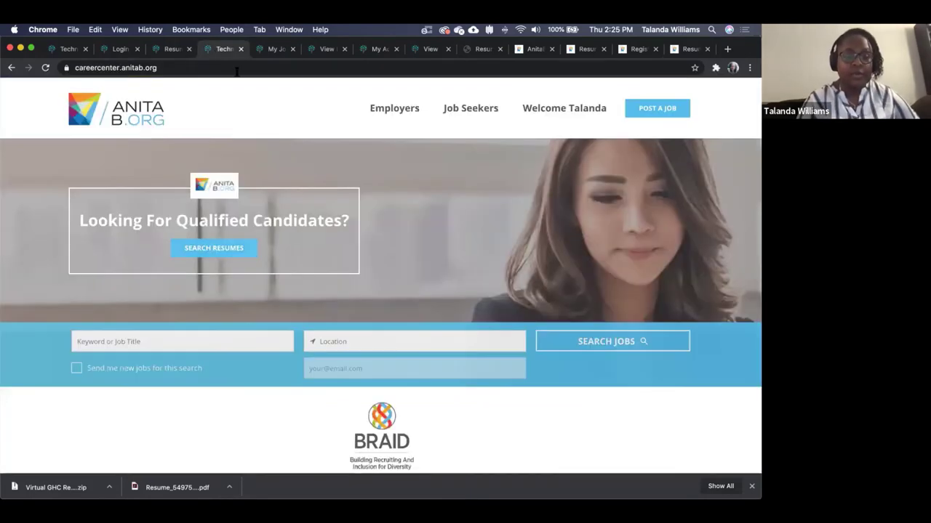
{"action": "left_click", "coordinate": [165, 49]}
- Open the resume view of the Backend Software Developer Intern candidate from Shrewsbury, Massachusetts
{"action": "scroll", "coordinate": [241, 307], "scroll_direction": "down", "scroll_amount": 3}
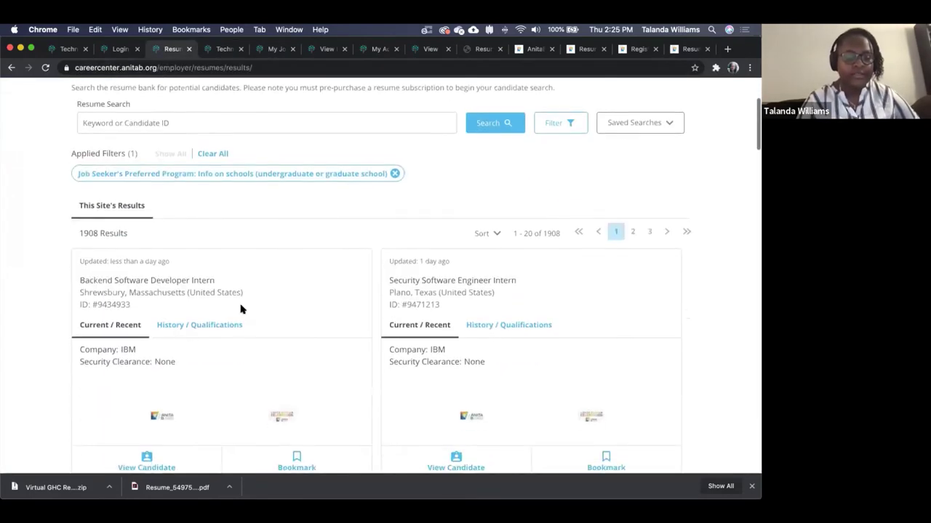
{"action": "left_click", "coordinate": [147, 461]}
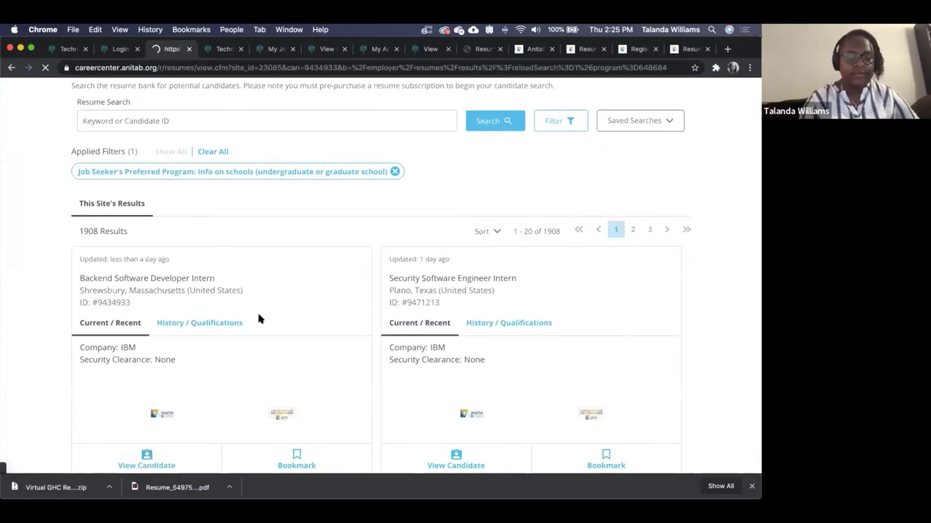
{"action": "scroll", "coordinate": [259, 319], "scroll_direction": "down", "scroll_amount": 2}
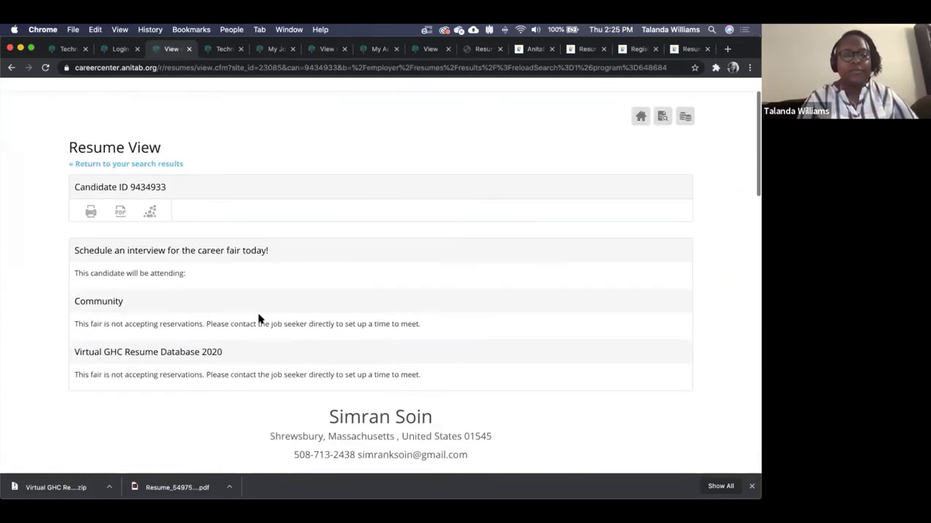
- Look over the portal's Resume Downloads page again and switch to the career center's My Jobs page
{"action": "left_click", "coordinate": [689, 49]}
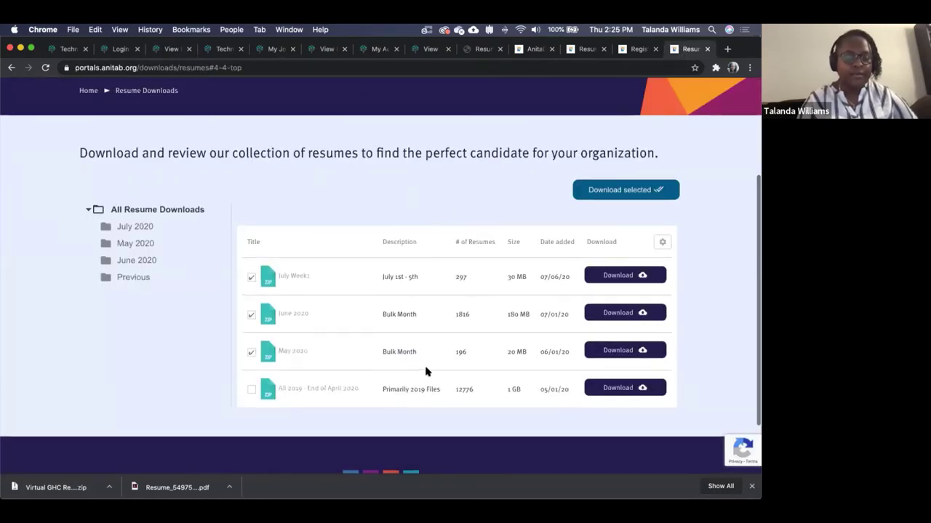
{"action": "scroll", "coordinate": [426, 370], "scroll_direction": "up", "scroll_amount": 3}
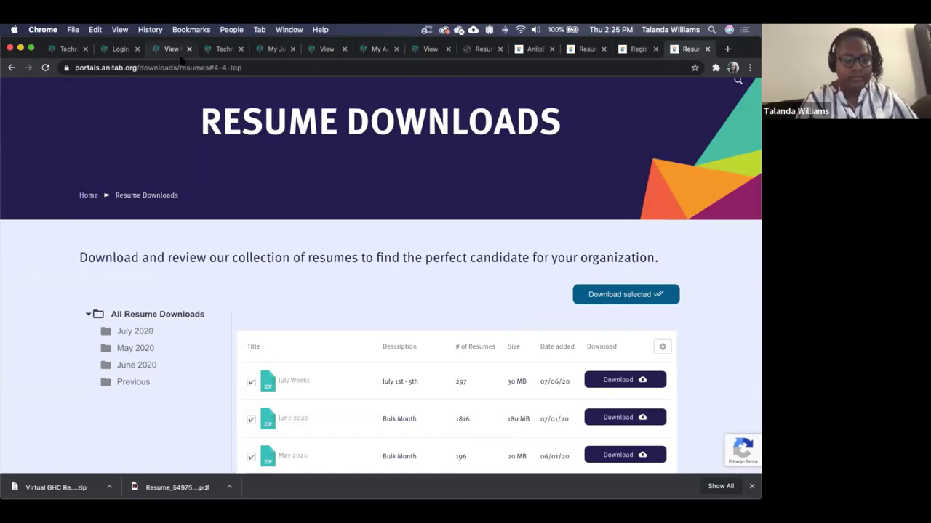
{"action": "left_click", "coordinate": [270, 50]}
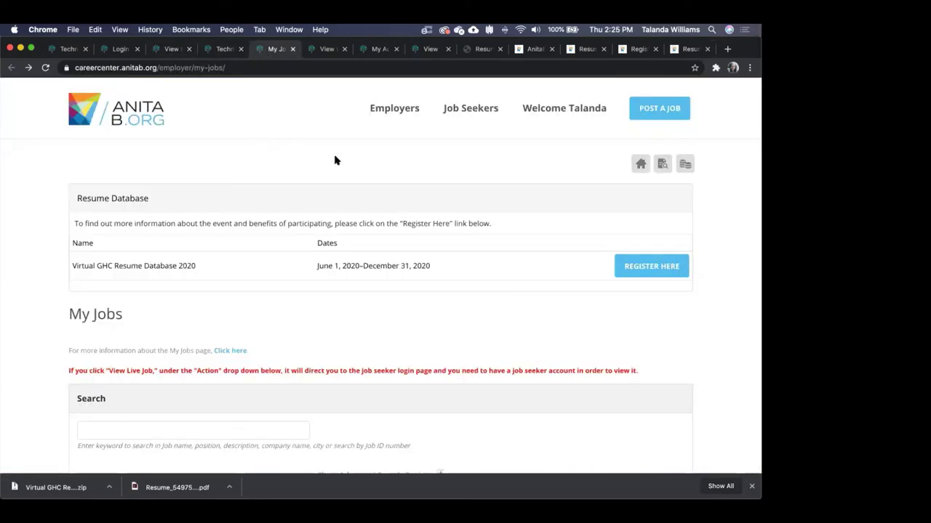
{"action": "scroll", "coordinate": [336, 160], "scroll_direction": "down", "scroll_amount": 2}
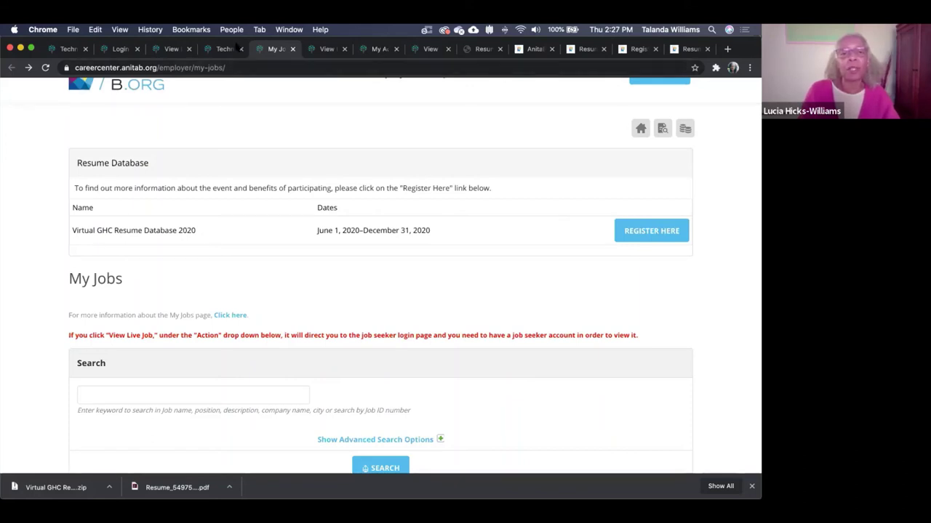
{"action": "scroll", "coordinate": [255, 188], "scroll_direction": "up", "scroll_amount": 1}
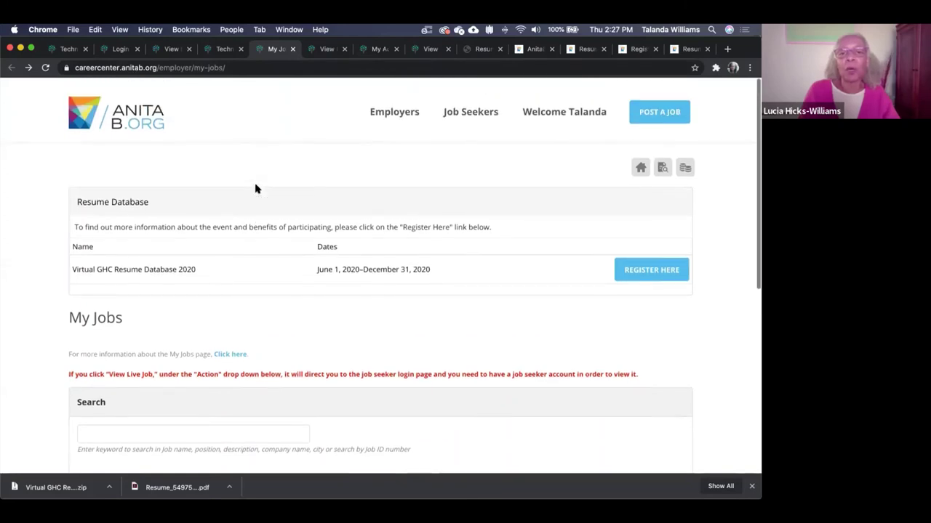
- Open the employer's My Account page in place of the My Jobs page
{"action": "left_click", "coordinate": [395, 142]}
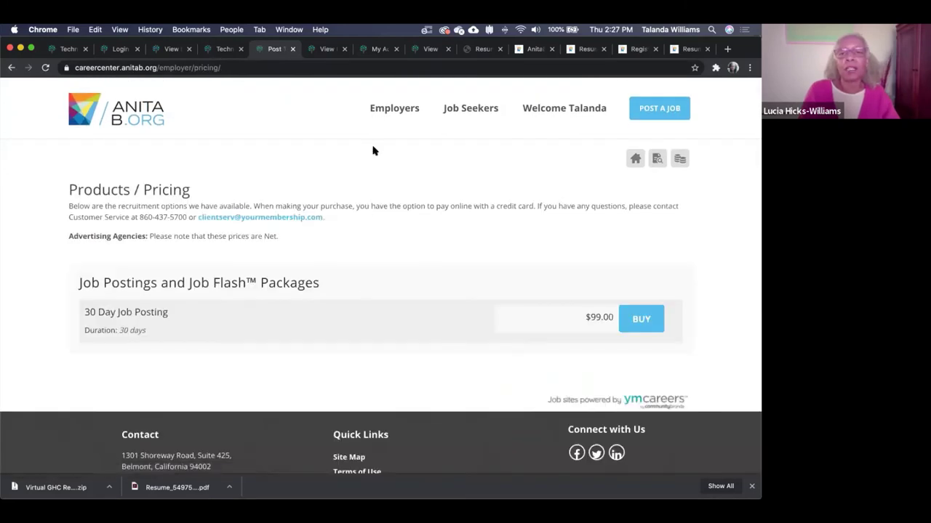
{"action": "mouse_move", "coordinate": [377, 145]}
{"action": "left_click", "coordinate": [392, 240]}
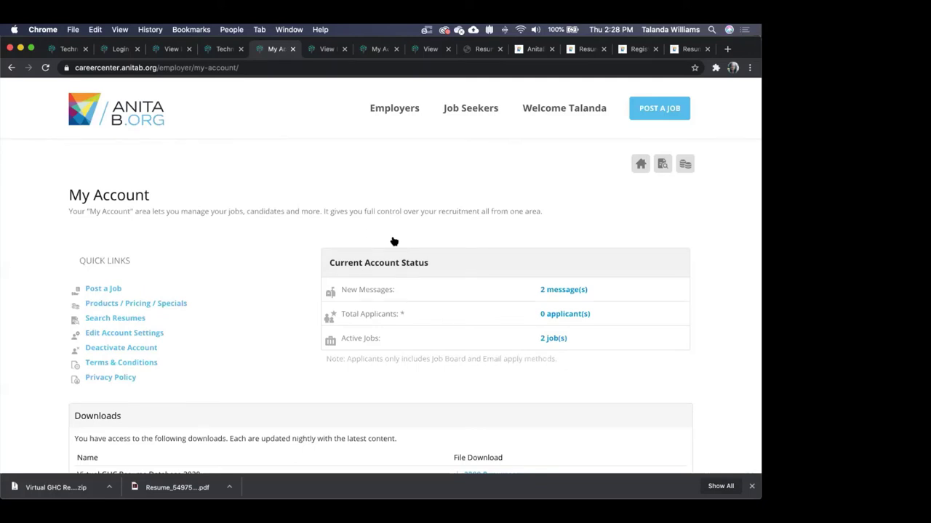
- Return to the Boston, Massachusetts candidate's resume view and examine the career fair interview section and the contact header
{"action": "left_click", "coordinate": [419, 50]}
{"action": "left_click", "coordinate": [330, 185]}
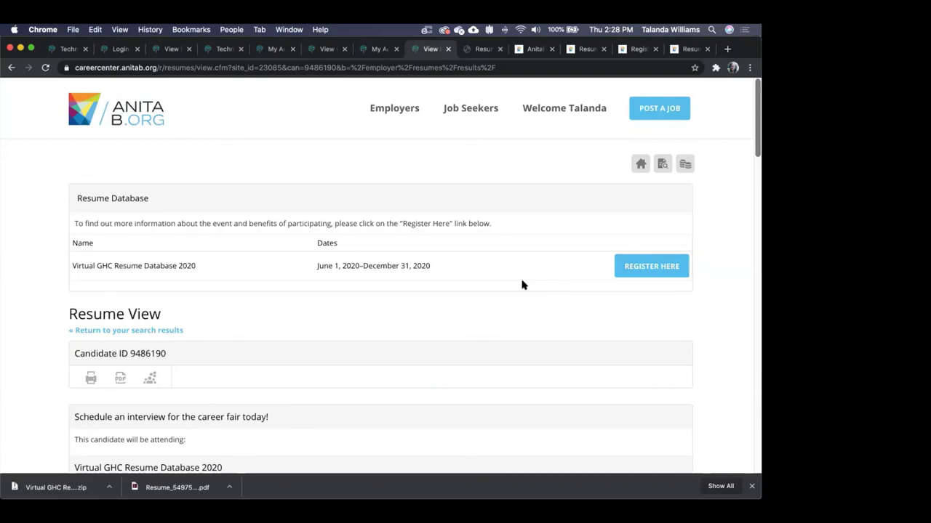
{"action": "scroll", "coordinate": [521, 285], "scroll_direction": "down", "scroll_amount": 1}
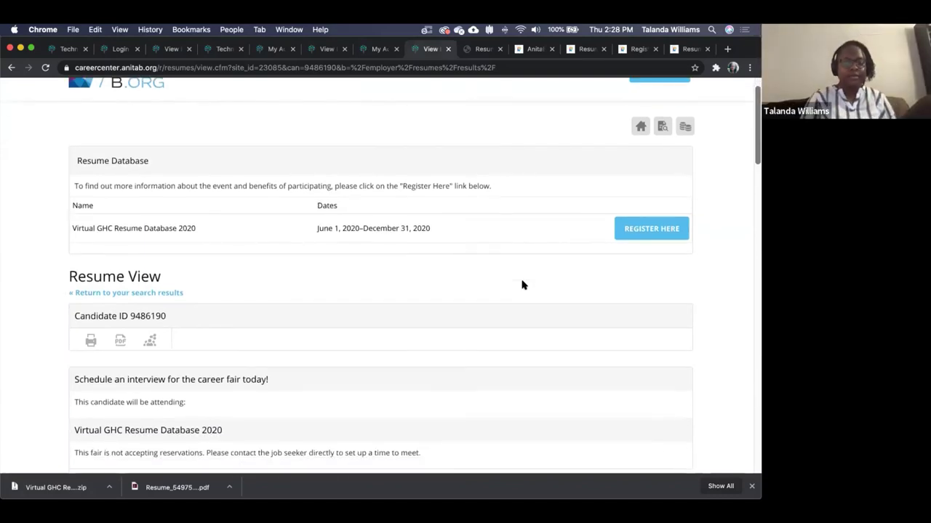
{"action": "scroll", "coordinate": [522, 284], "scroll_direction": "down", "scroll_amount": 2}
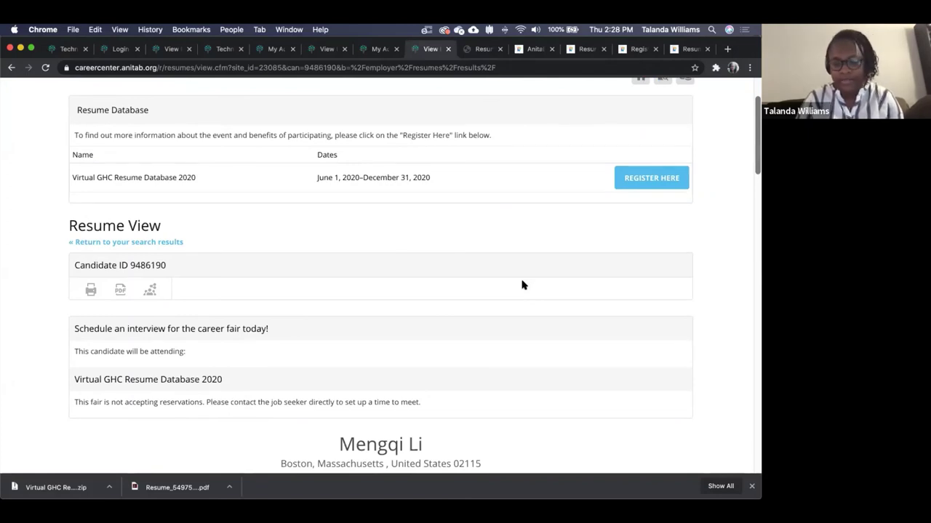
{"action": "scroll", "coordinate": [500, 263], "scroll_direction": "down", "scroll_amount": 1}
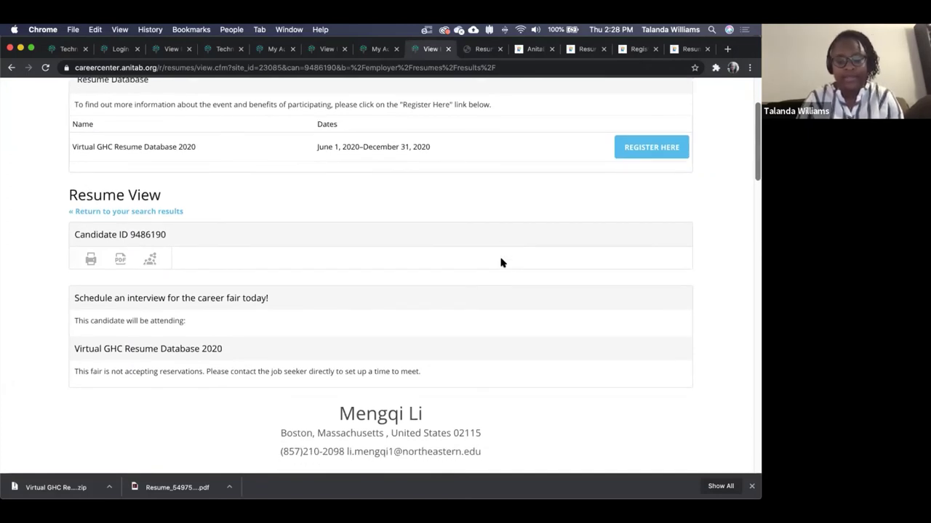
{"action": "scroll", "coordinate": [500, 262], "scroll_direction": "down", "scroll_amount": 4}
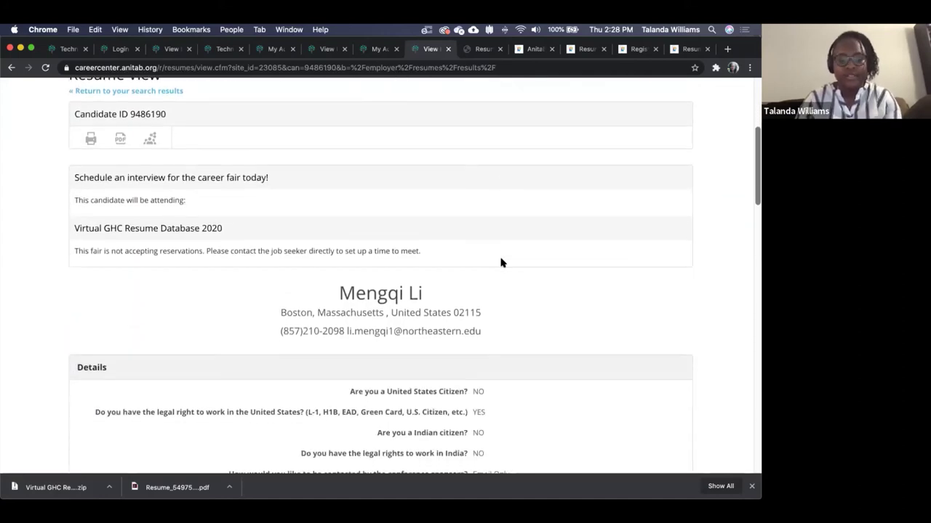
{"action": "scroll", "coordinate": [500, 263], "scroll_direction": "down", "scroll_amount": 3}
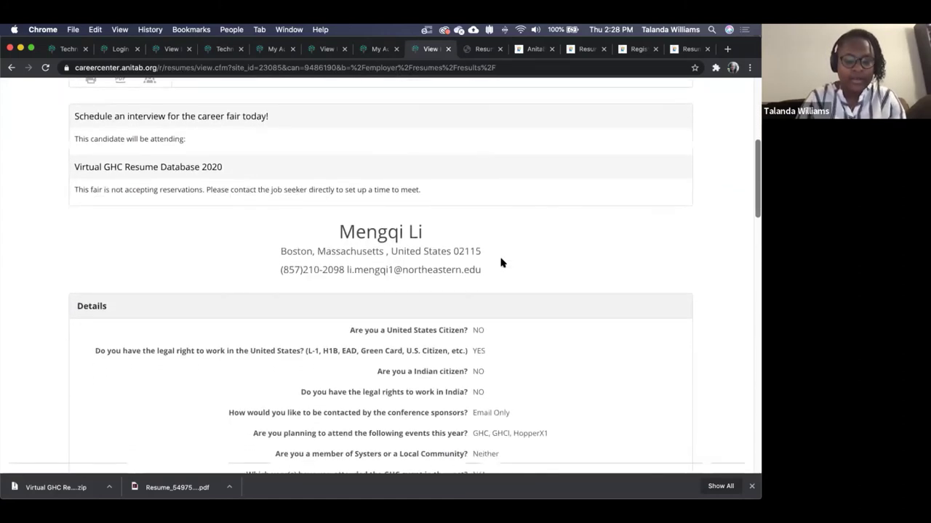
{"action": "scroll", "coordinate": [500, 263], "scroll_direction": "down", "scroll_amount": 1}
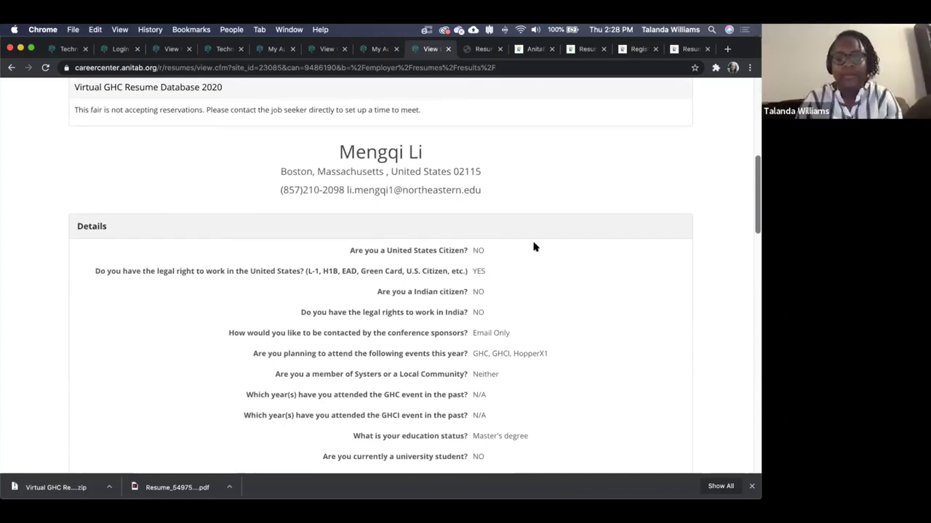
- Read through the candidate's Details answers and the Preferences section of the resume view
{"action": "scroll", "coordinate": [533, 248], "scroll_direction": "down", "scroll_amount": 3}
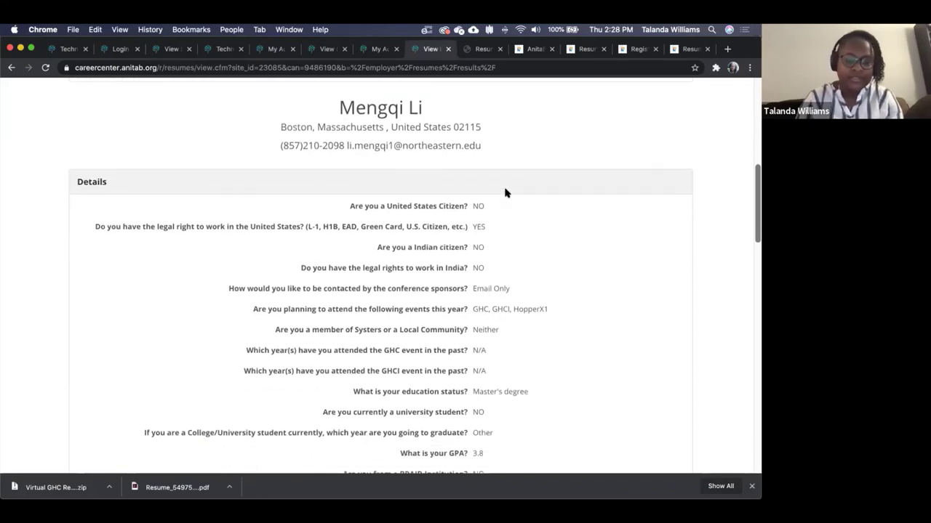
{"action": "scroll", "coordinate": [505, 192], "scroll_direction": "down", "scroll_amount": 3}
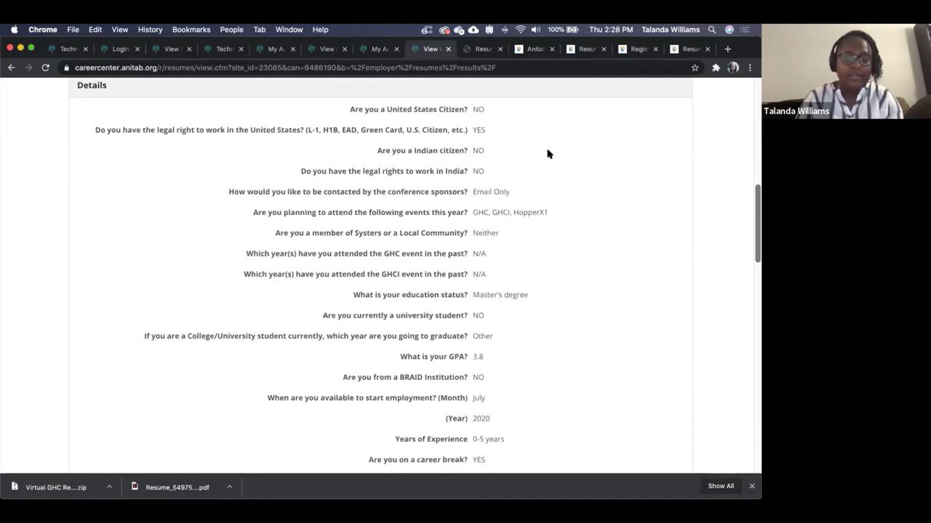
{"action": "scroll", "coordinate": [548, 153], "scroll_direction": "down", "scroll_amount": 1}
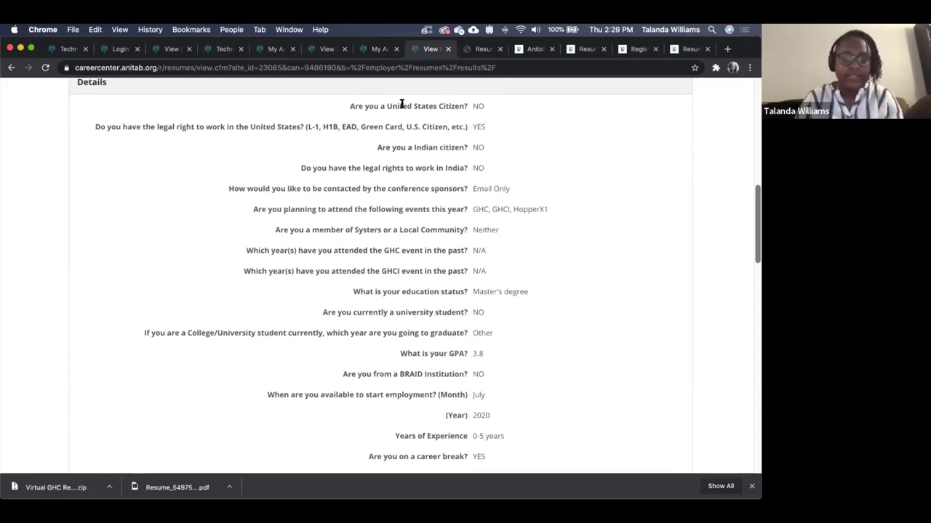
{"action": "scroll", "coordinate": [493, 114], "scroll_direction": "down", "scroll_amount": 5}
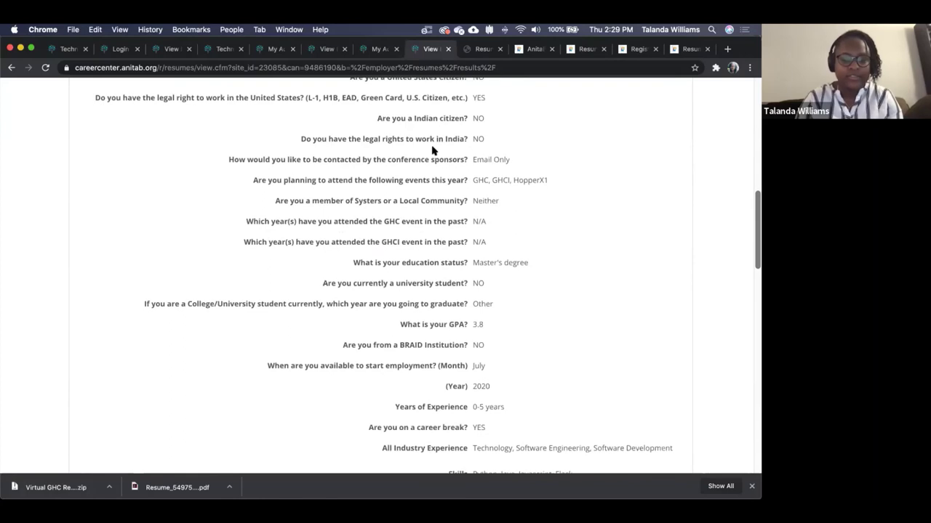
{"action": "scroll", "coordinate": [432, 149], "scroll_direction": "down", "scroll_amount": 5}
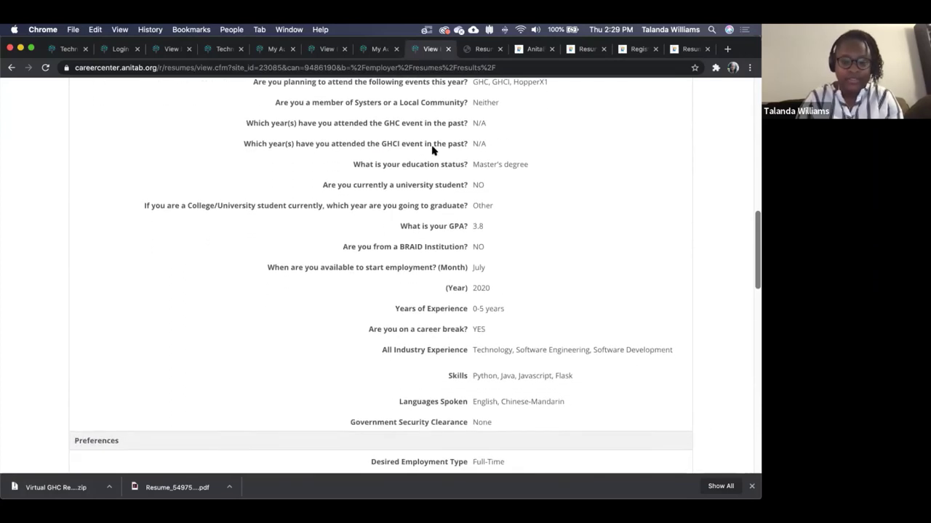
{"action": "scroll", "coordinate": [489, 143], "scroll_direction": "down", "scroll_amount": 5}
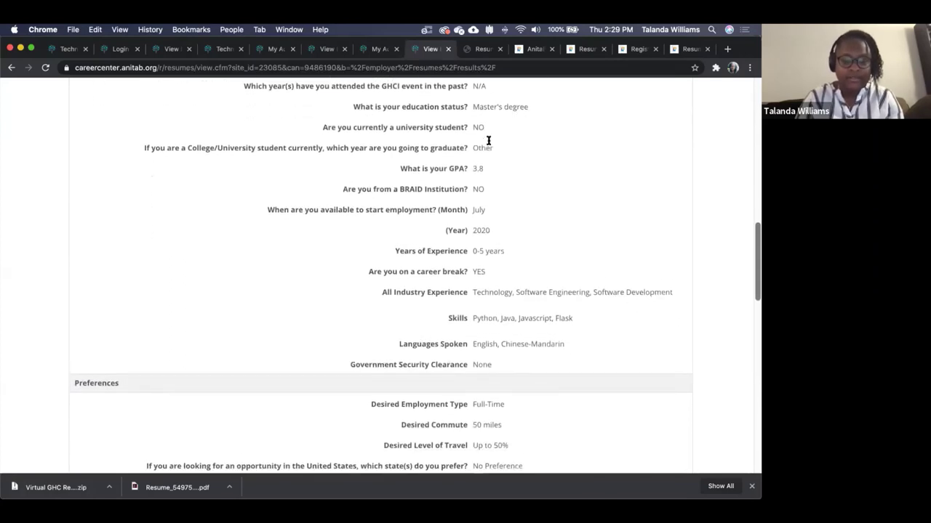
{"action": "scroll", "coordinate": [488, 143], "scroll_direction": "down", "scroll_amount": 4}
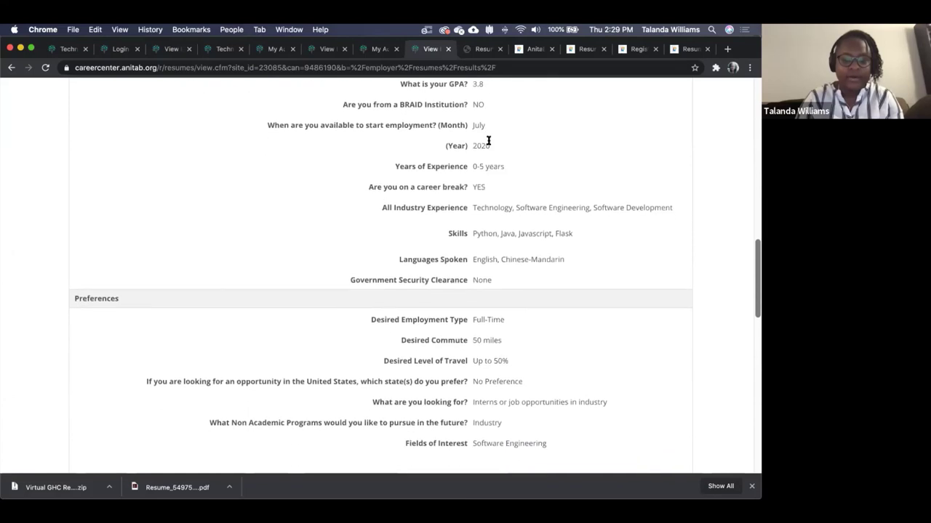
{"action": "scroll", "coordinate": [488, 143], "scroll_direction": "down", "scroll_amount": 5}
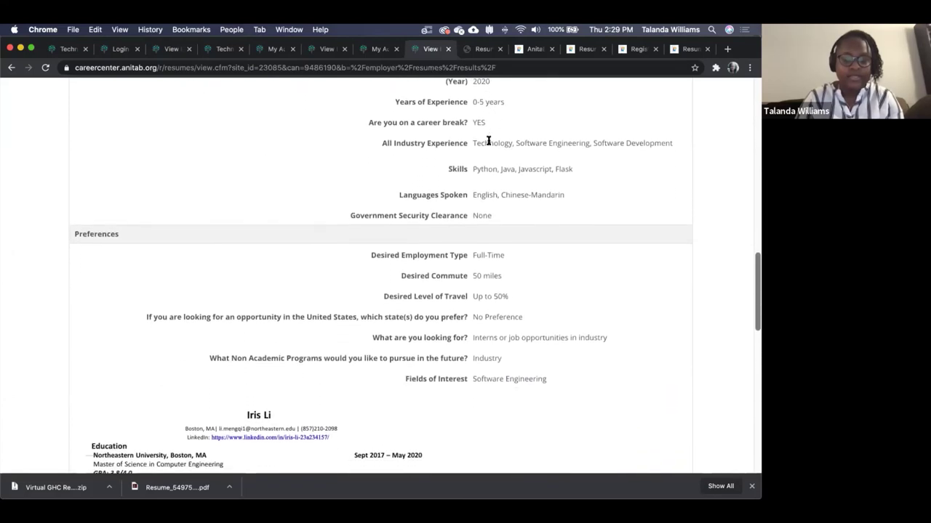
{"action": "scroll", "coordinate": [487, 140], "scroll_direction": "down", "scroll_amount": 4}
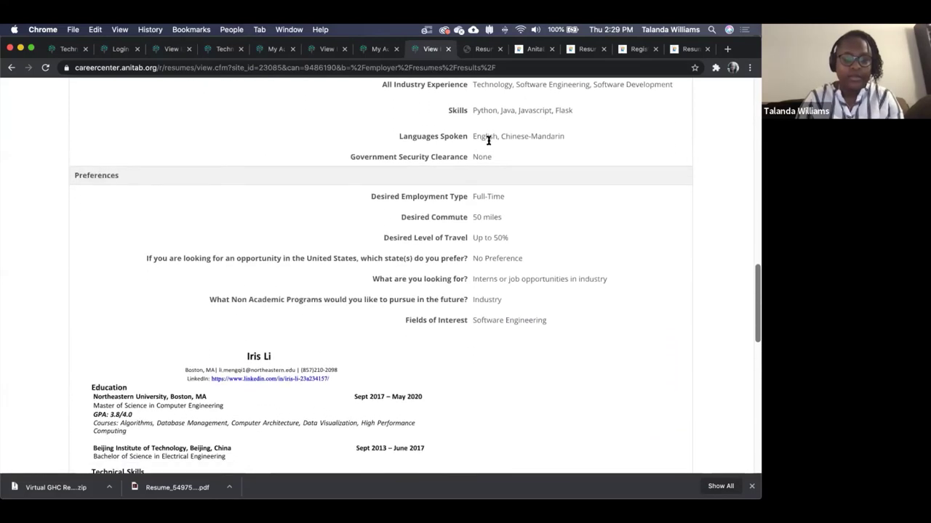
{"action": "scroll", "coordinate": [513, 149], "scroll_direction": "down", "scroll_amount": 5}
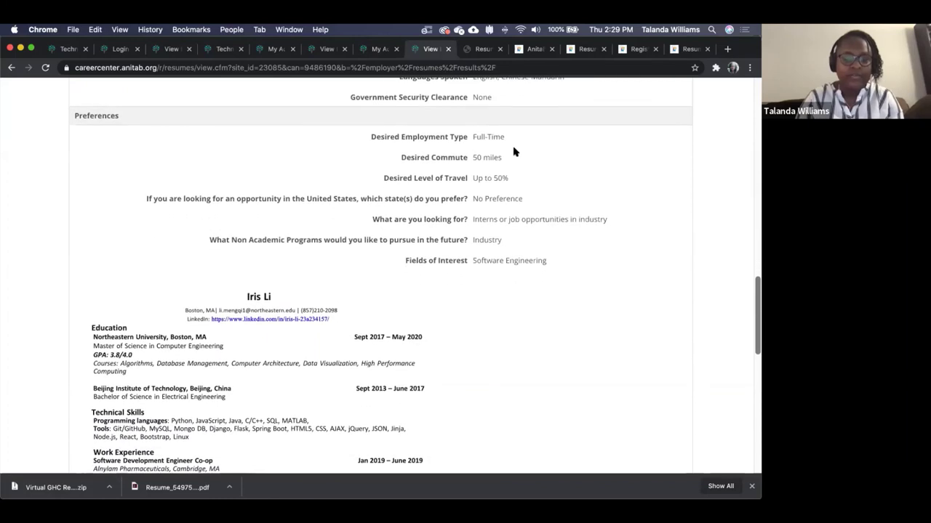
- Examine the candidate's embedded resume, from education and technical skills through work experience to academic projects
{"action": "scroll", "coordinate": [513, 149], "scroll_direction": "down", "scroll_amount": 3}
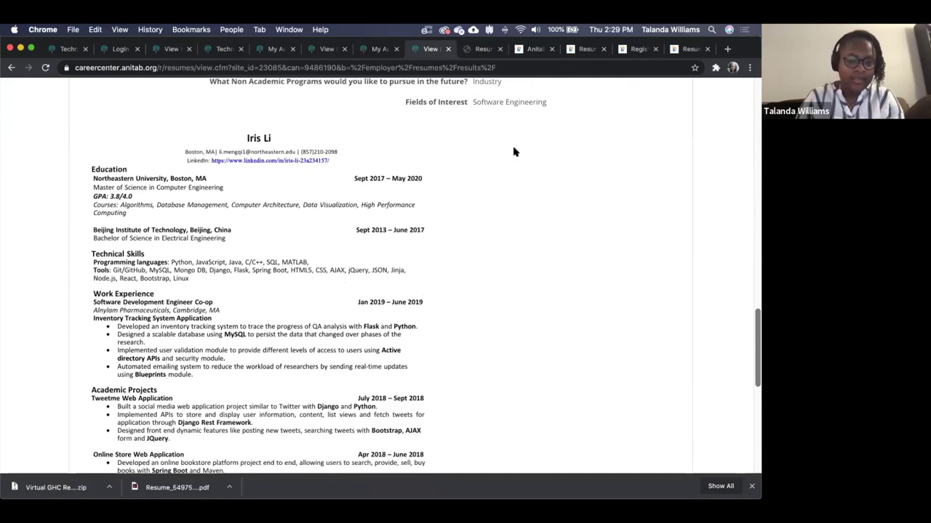
{"action": "scroll", "coordinate": [513, 151], "scroll_direction": "down", "scroll_amount": 2}
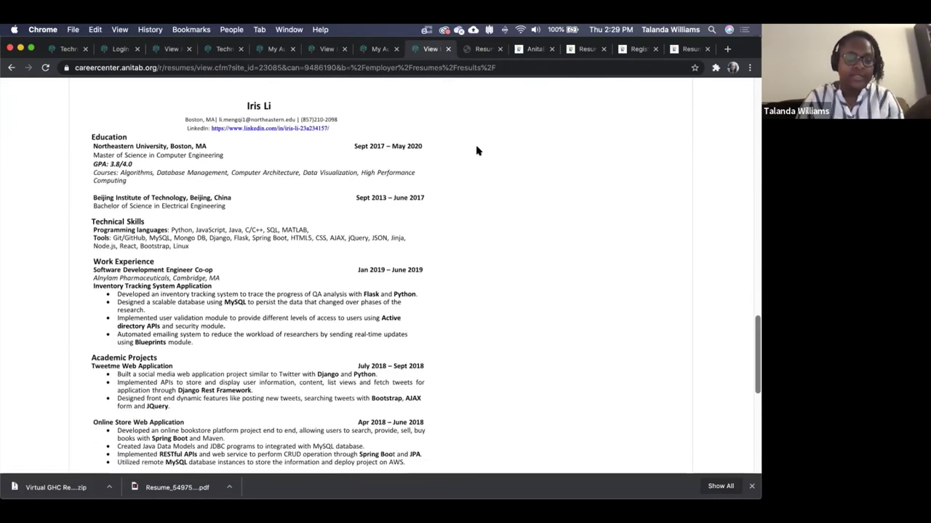
{"action": "scroll", "coordinate": [477, 151], "scroll_direction": "down", "scroll_amount": 1}
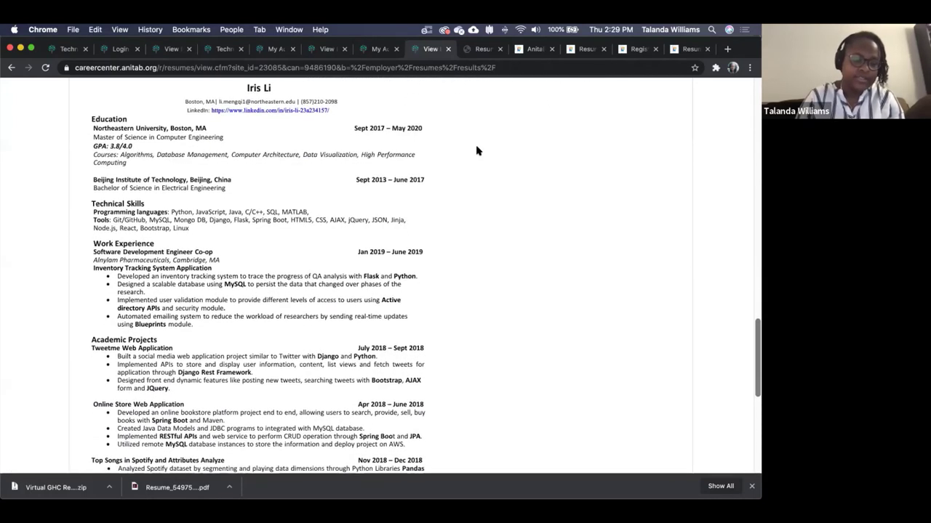
{"action": "scroll", "coordinate": [477, 150], "scroll_direction": "down", "scroll_amount": 3}
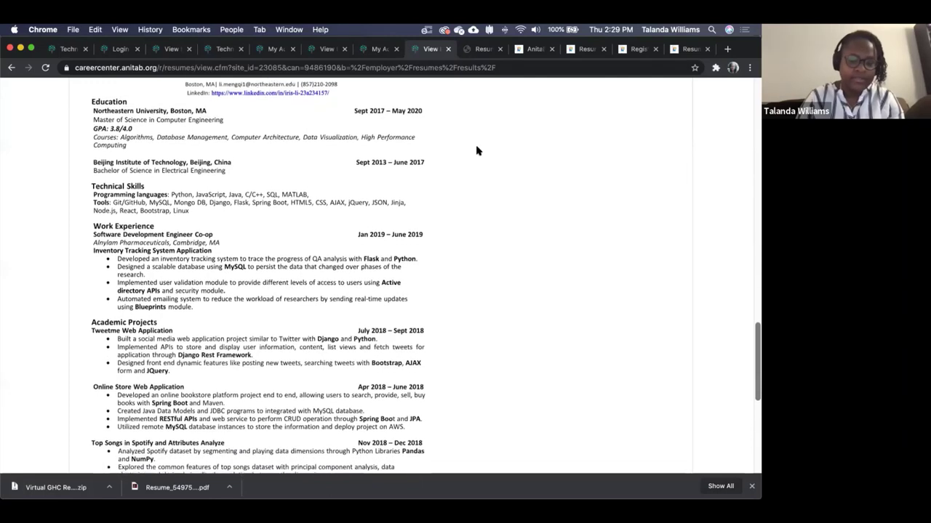
{"action": "scroll", "coordinate": [476, 151], "scroll_direction": "down", "scroll_amount": 4}
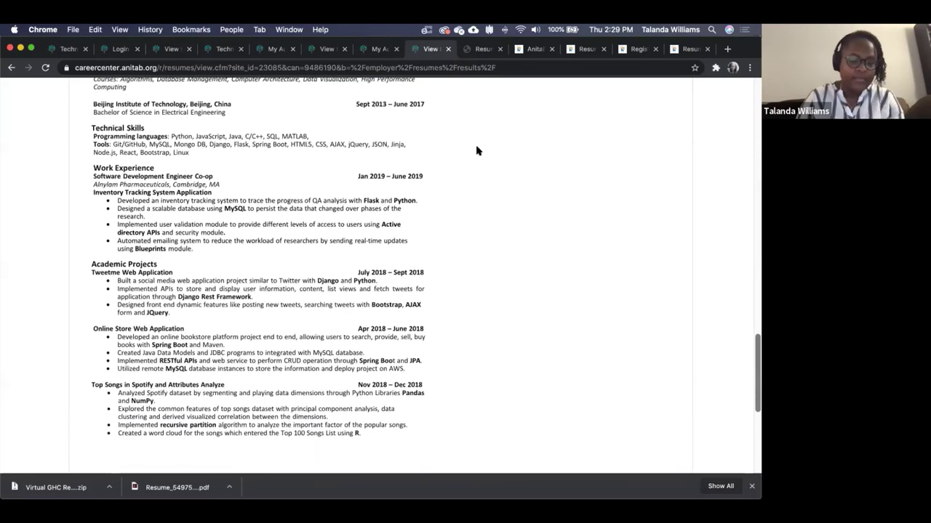
{"action": "scroll", "coordinate": [476, 150], "scroll_direction": "down", "scroll_amount": 7}
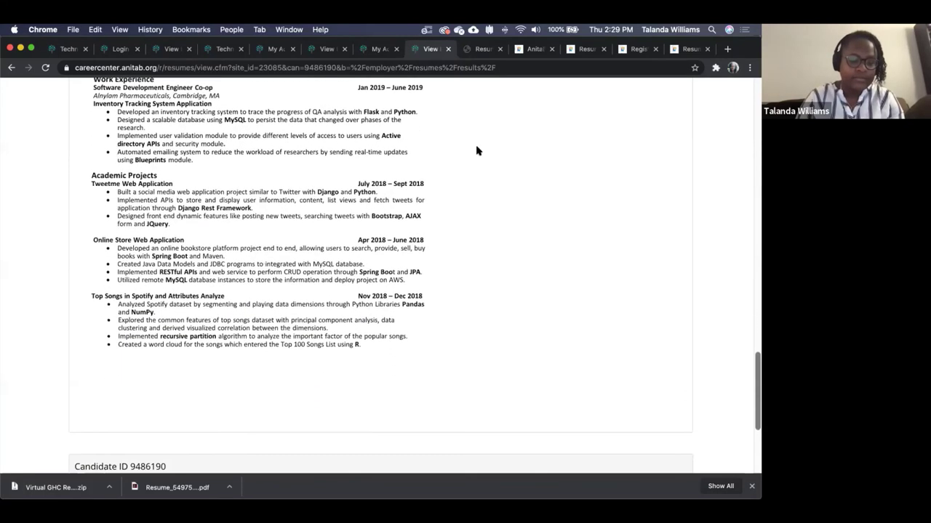
{"action": "scroll", "coordinate": [477, 151], "scroll_direction": "down", "scroll_amount": 1}
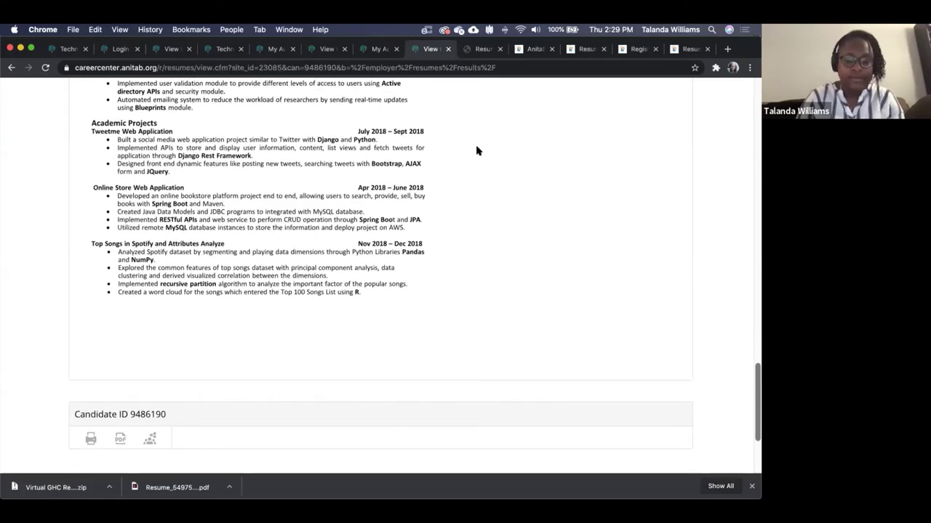
{"action": "scroll", "coordinate": [477, 151], "scroll_direction": "up", "scroll_amount": 5}
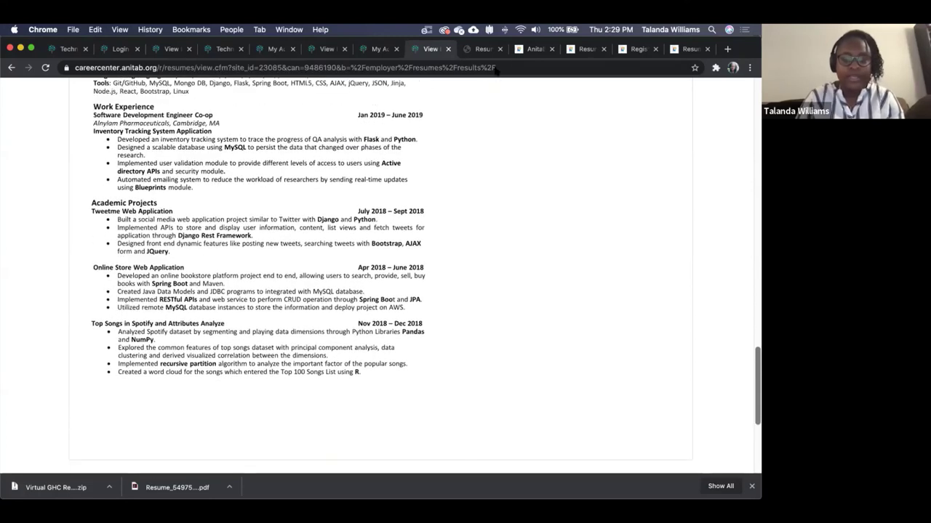
- Switch to the downloaded Resume_5497433.pdf and look over the candidate's details on its first page
{"action": "left_click", "coordinate": [485, 50]}
{"action": "scroll", "coordinate": [456, 136], "scroll_direction": "down", "scroll_amount": 3}
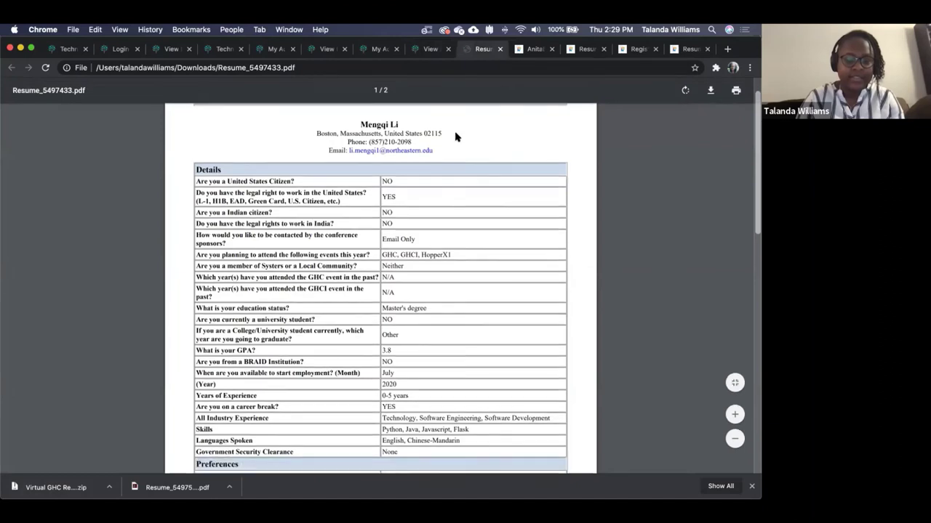